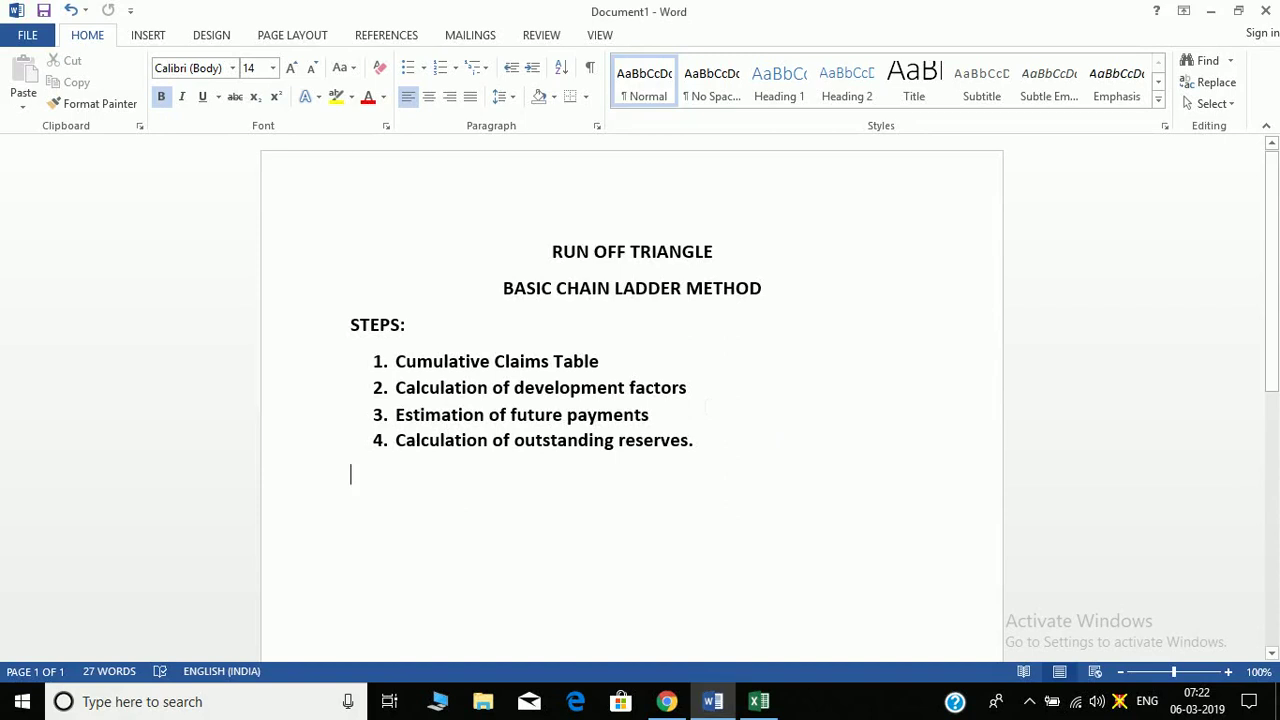
- Review the Basic Chain Ladder Method heading and its four listed calculation steps in the document
{"action": "key", "text": "shift+End"}
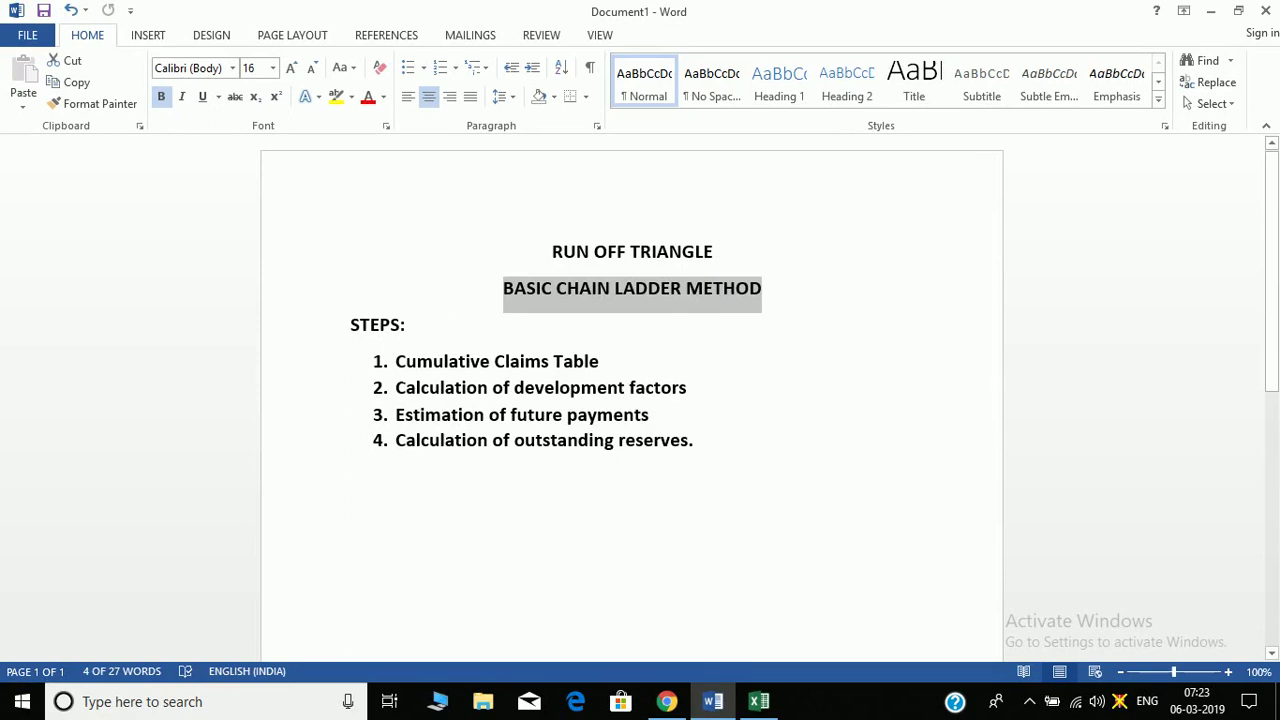
{"action": "left_click_drag", "start_coordinate": [398, 362], "coordinate": [612, 363]}
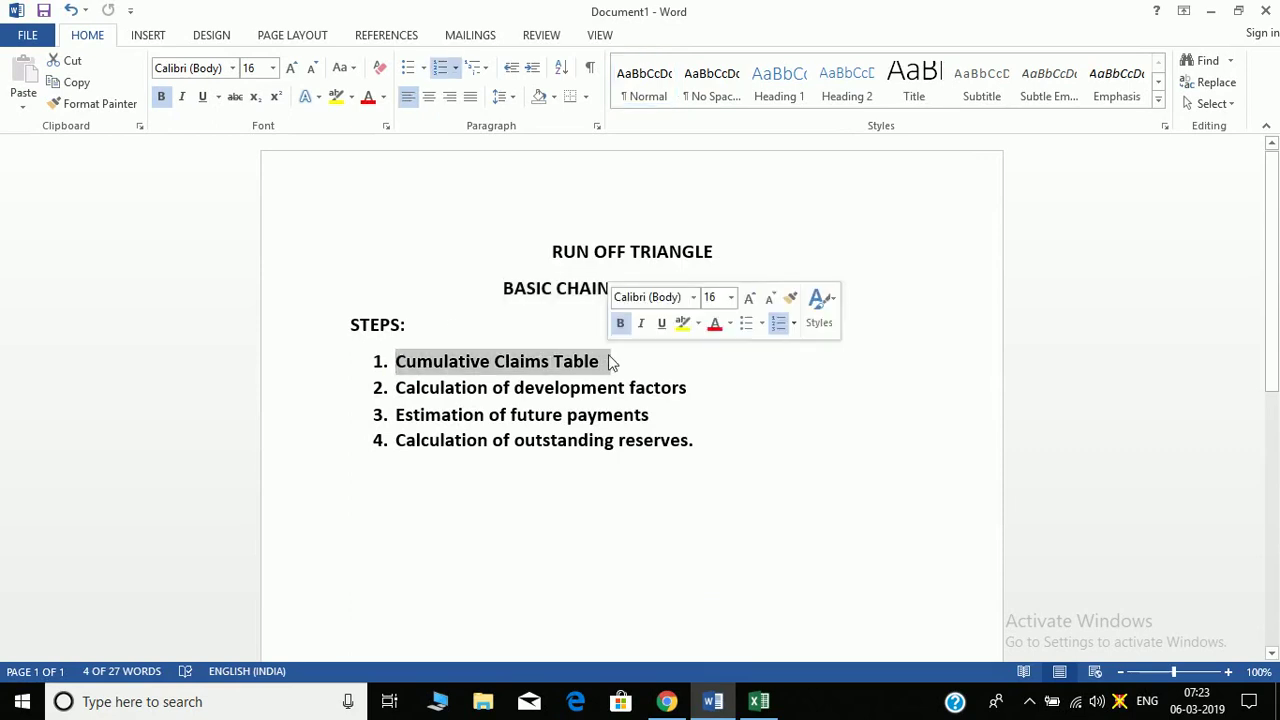
{"action": "left_click_drag", "start_coordinate": [397, 388], "coordinate": [698, 389]}
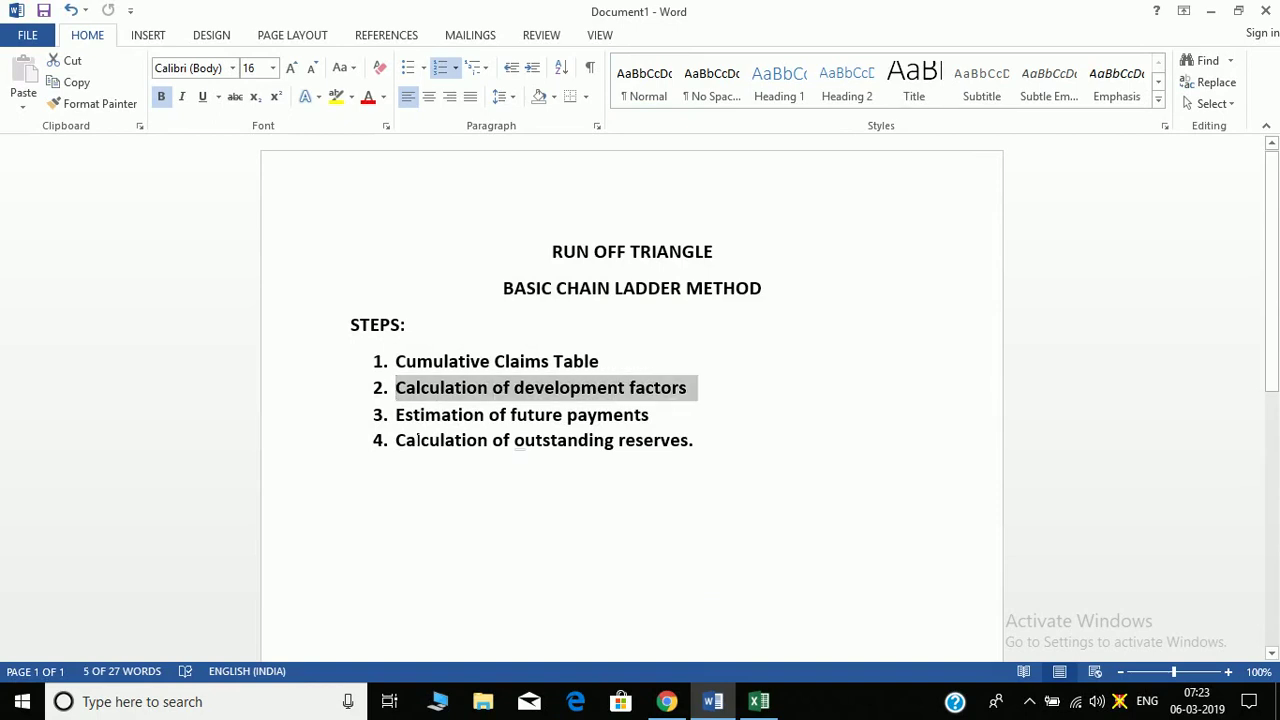
{"action": "left_click_drag", "start_coordinate": [394, 416], "coordinate": [648, 414]}
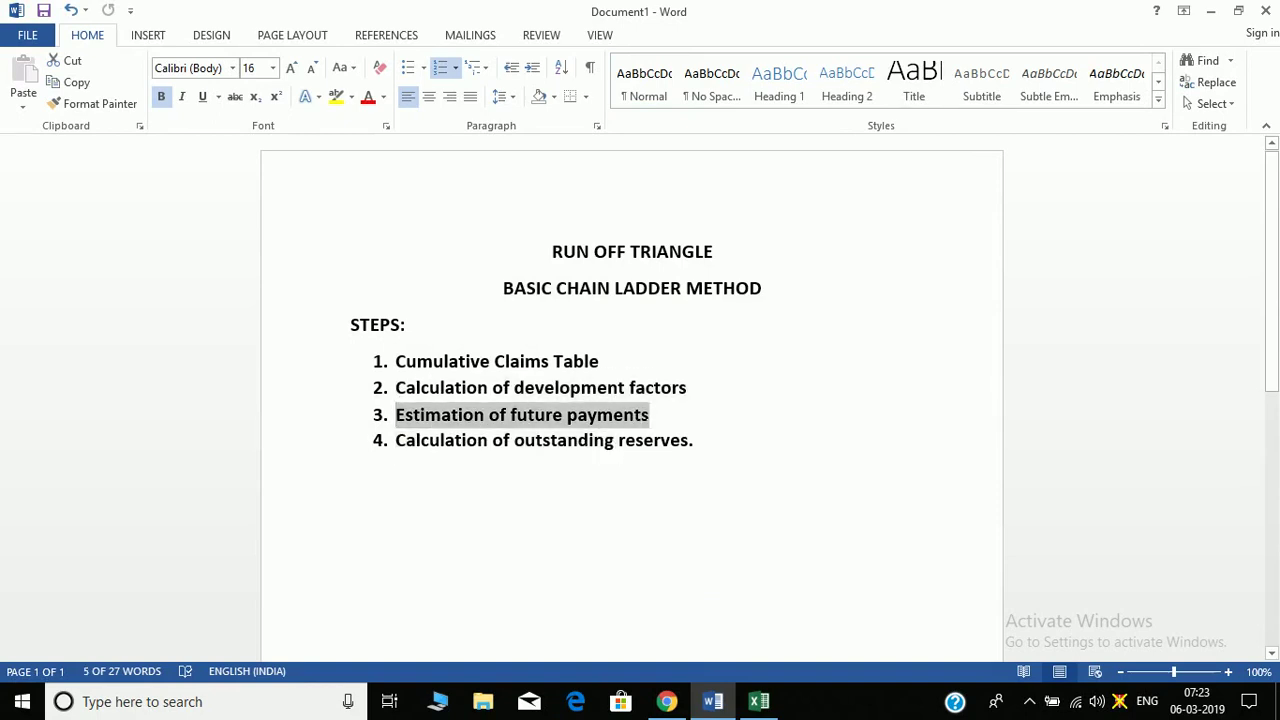
{"action": "left_click", "coordinate": [492, 441]}
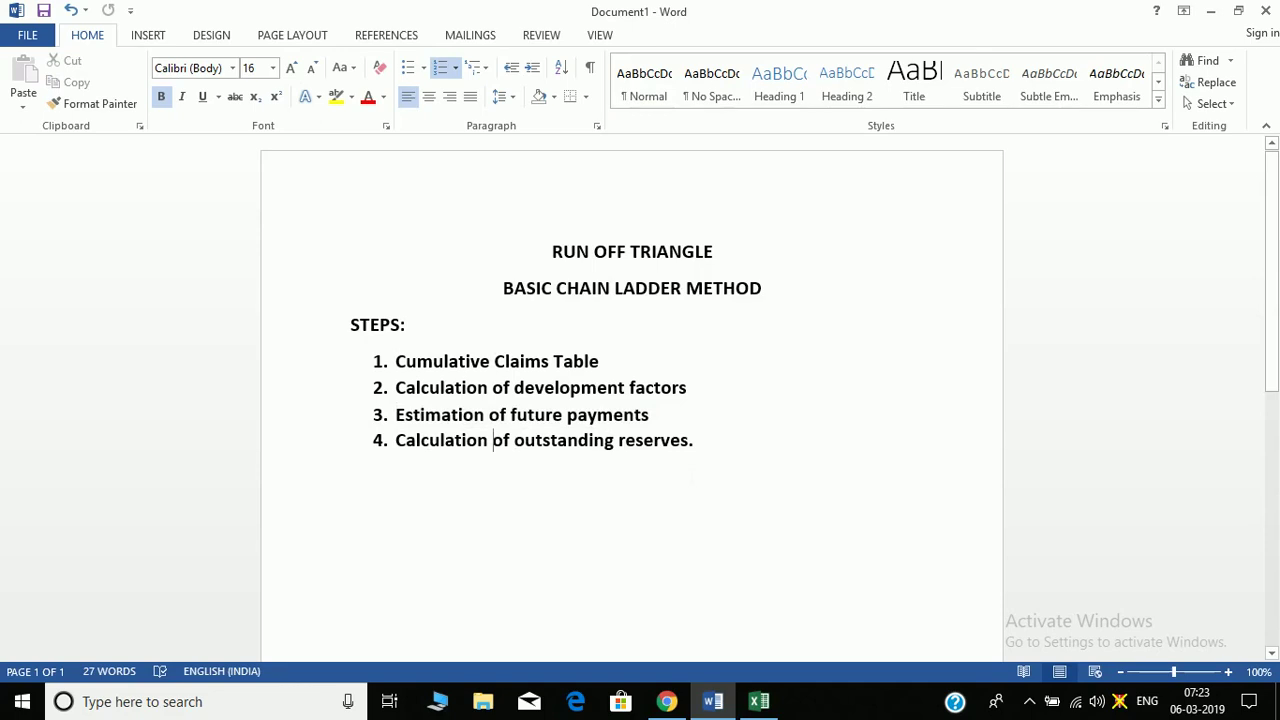
- Switch to the Book1 workbook in Excel and enter the heading "Cumulative claims table" in cell A10
{"action": "key", "text": "alt+Tab"}
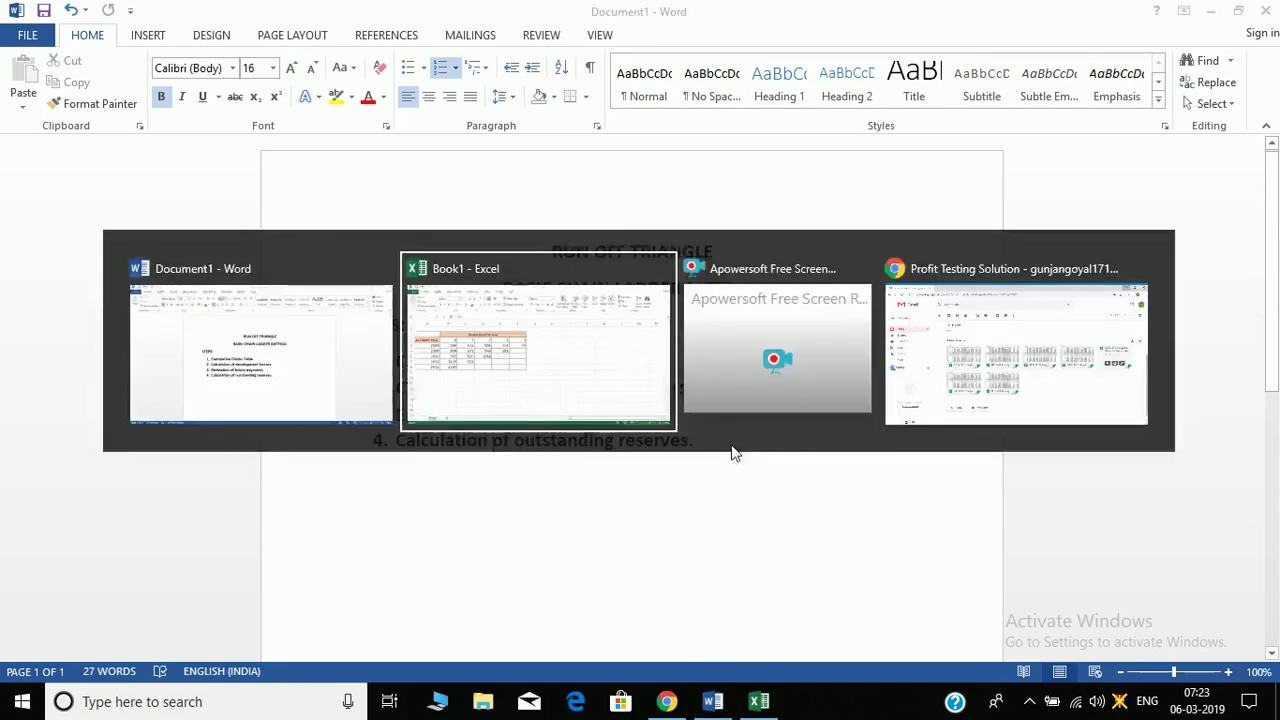
{"action": "left_click", "coordinate": [474, 409]}
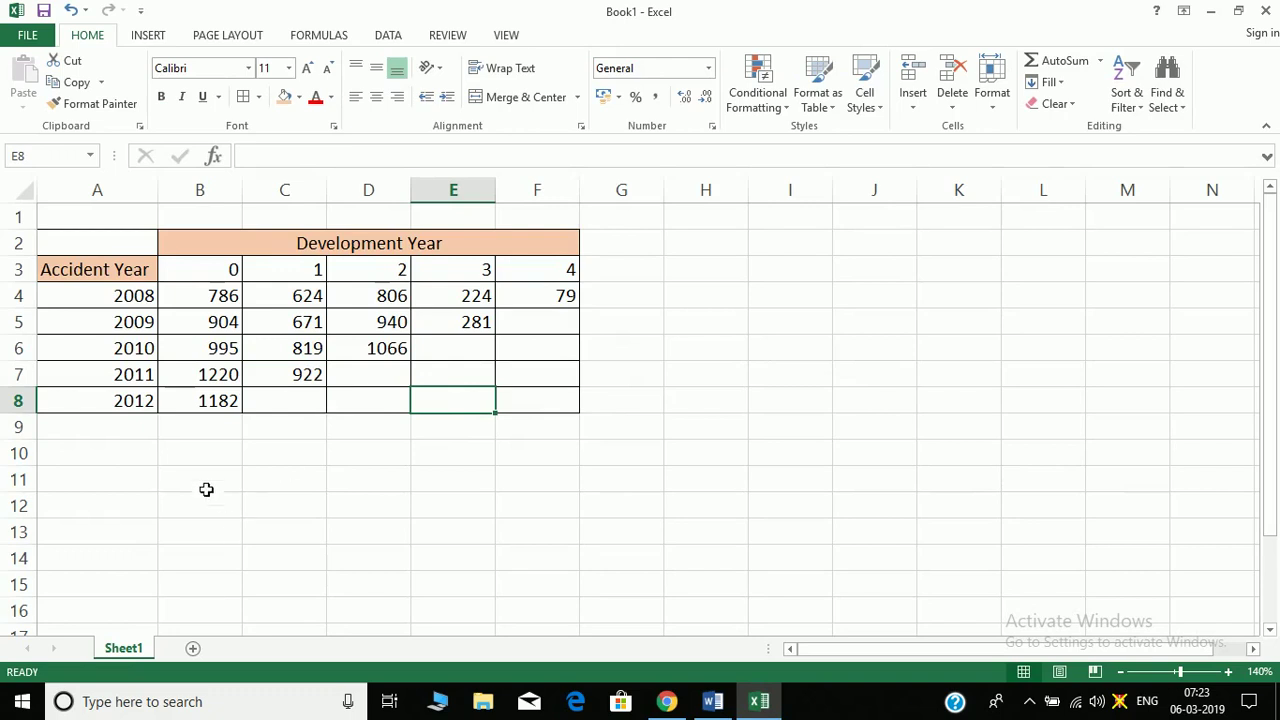
{"action": "left_click", "coordinate": [115, 477]}
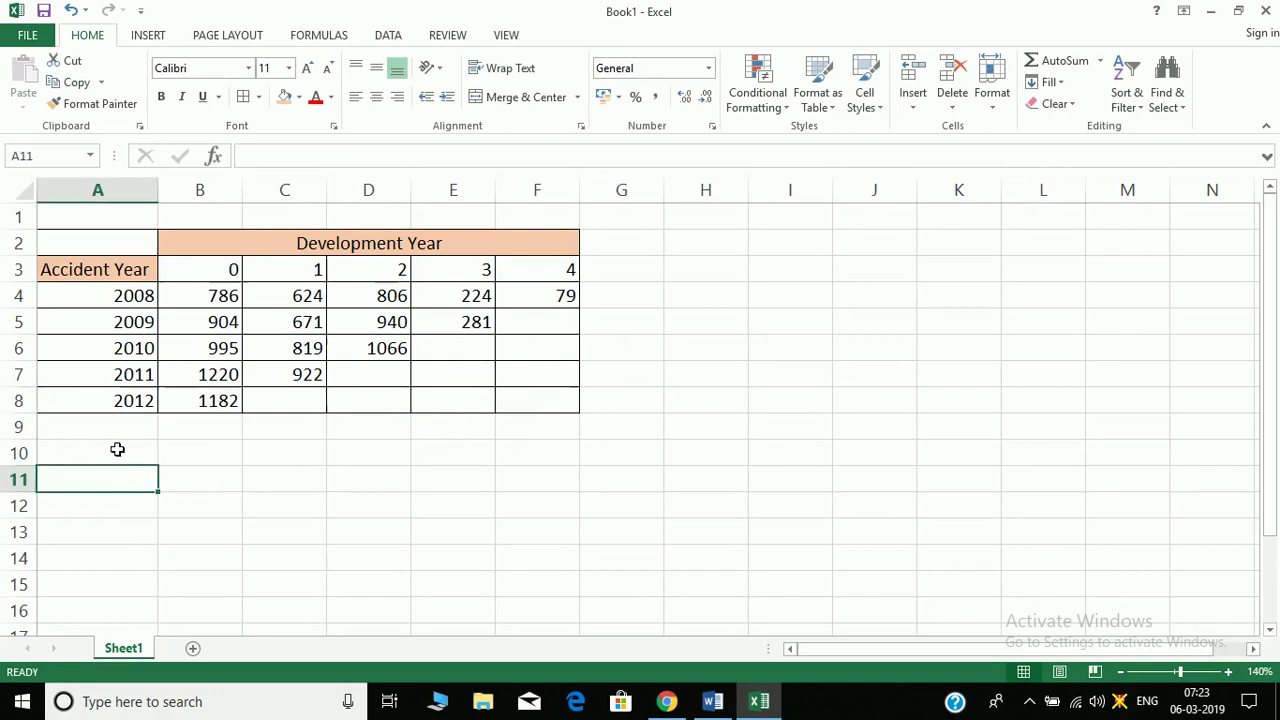
{"action": "left_click", "coordinate": [102, 461]}
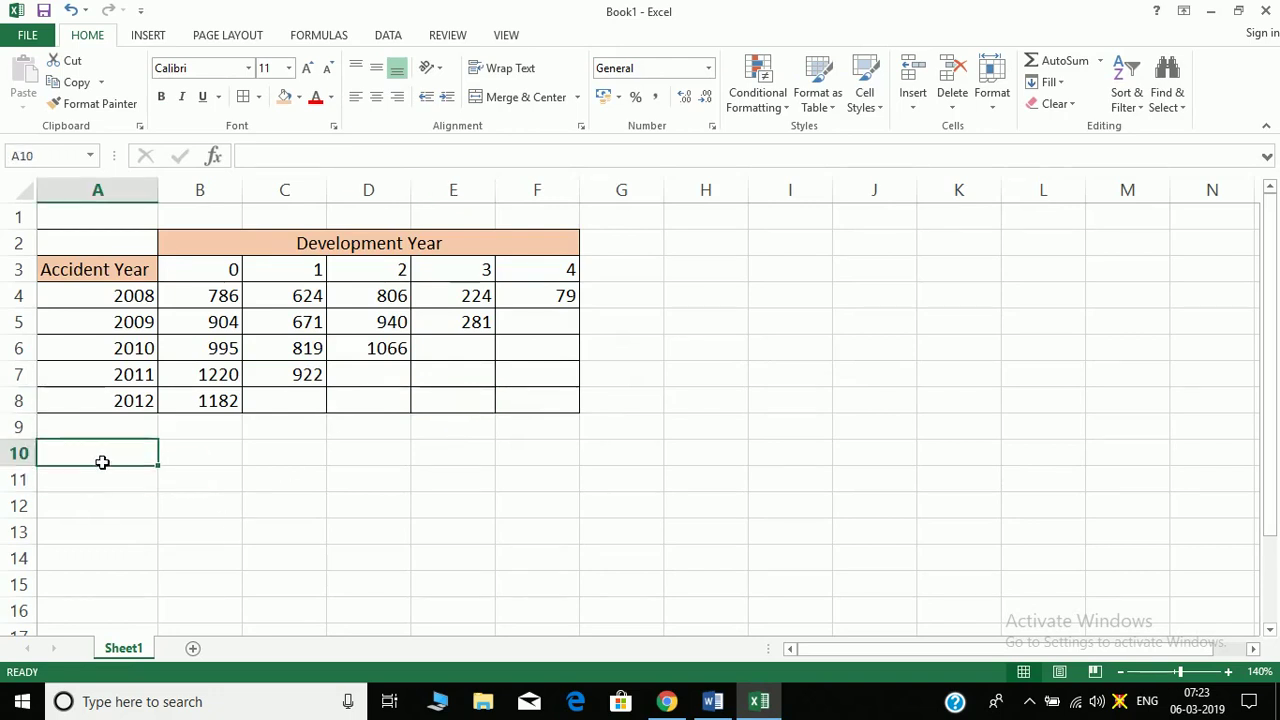
{"action": "type", "text": "u"}
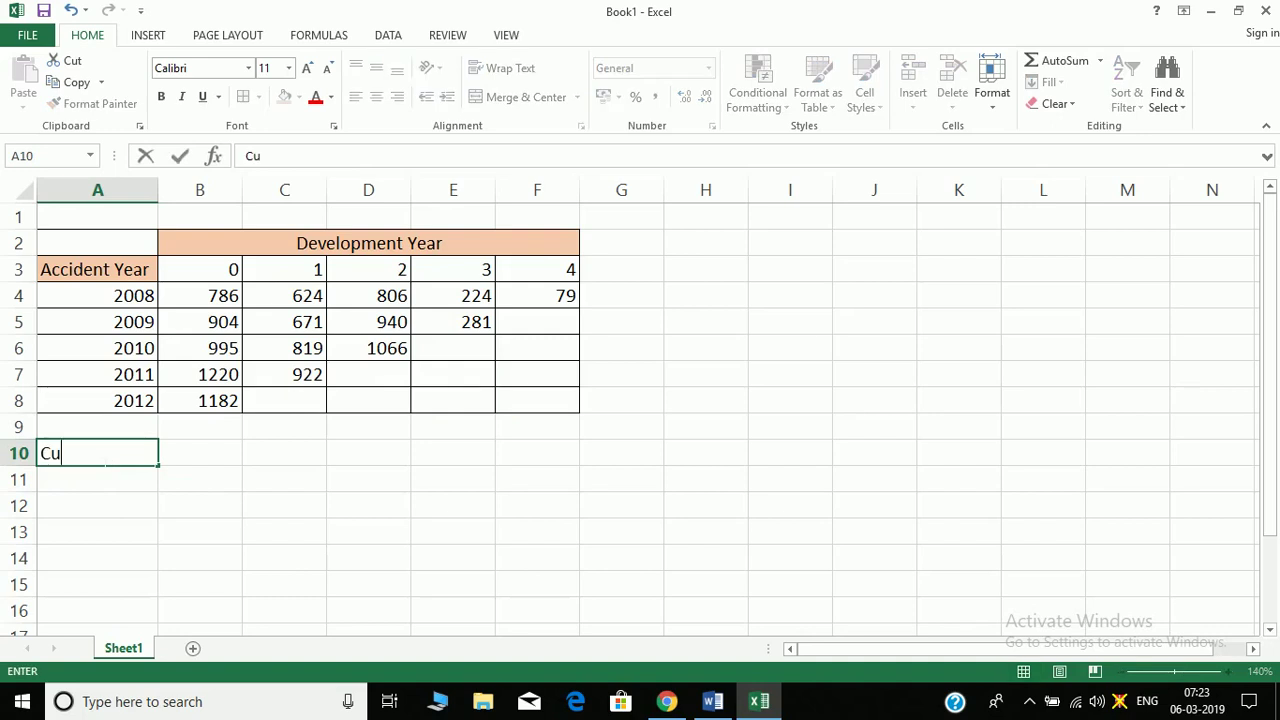
{"action": "type", "text": "mulative clai"}
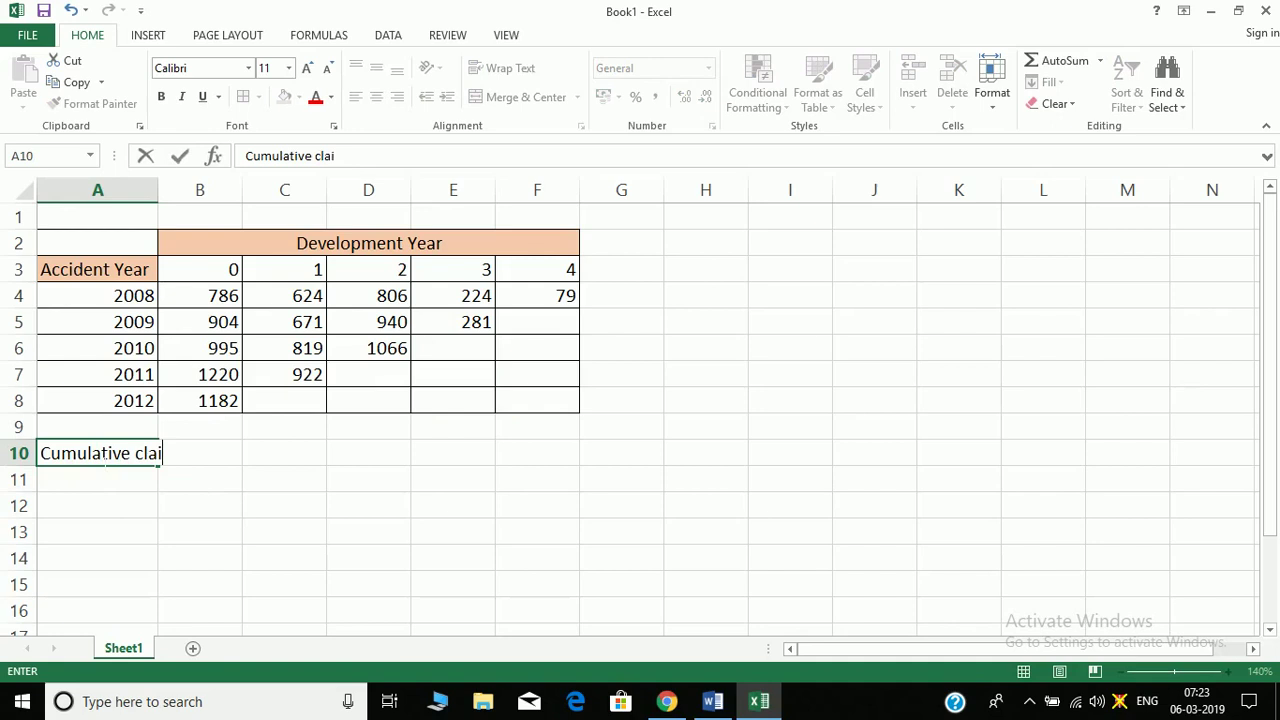
{"action": "type", "text": "m  table"}
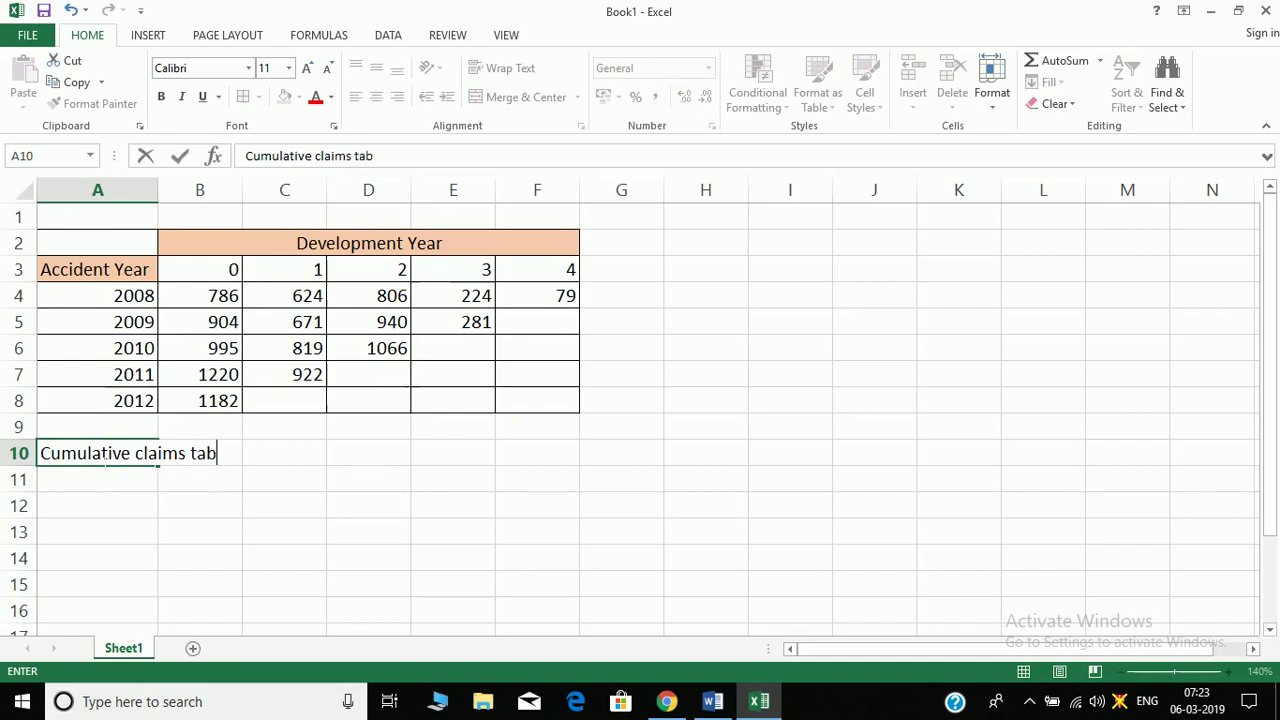
{"action": "key", "text": "Return"}
{"action": "key", "text": "Return"}
{"action": "key", "text": "Up"}
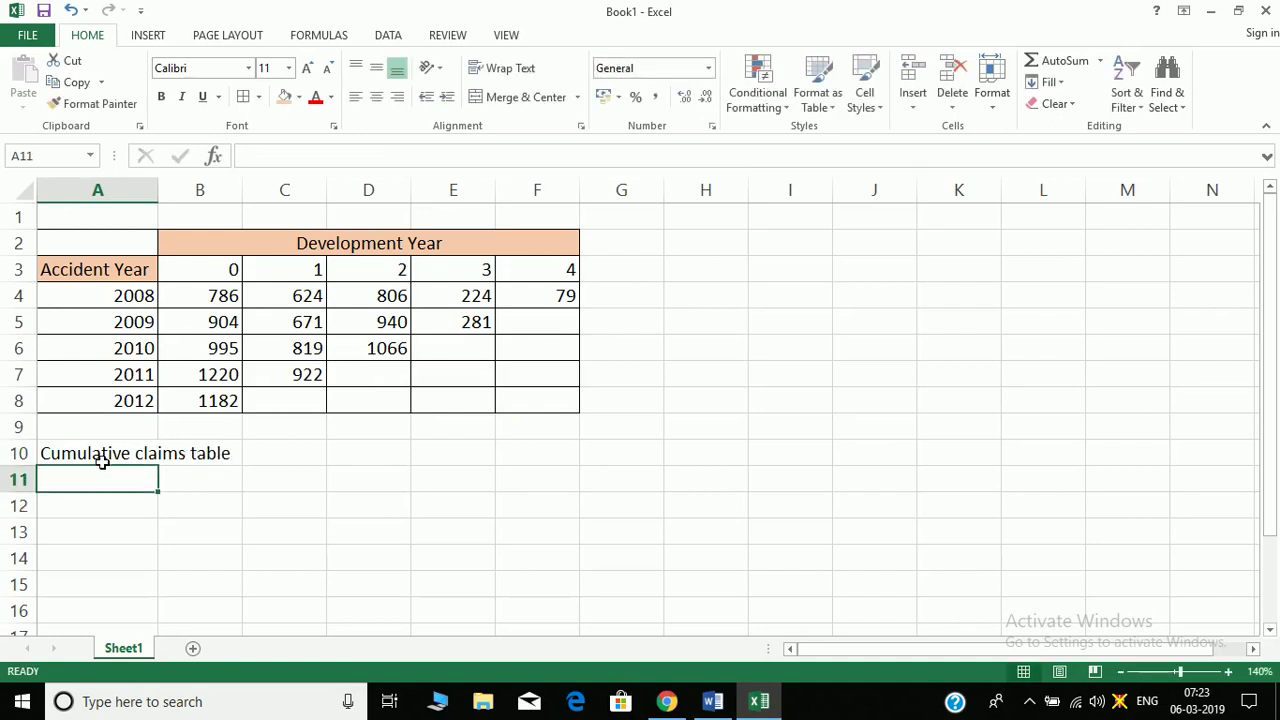
- Copy the whole claims table A2:F8 with its headers and paste it starting at cell A12
{"action": "key", "text": "ctrl+Up"}
{"action": "key", "text": "ctrl+Up"}
{"action": "key", "text": "ctrl+Home"}
{"action": "key", "text": "Down"}
{"action": "key", "text": "shift+Right"}
{"action": "key", "text": "shift+Down"}
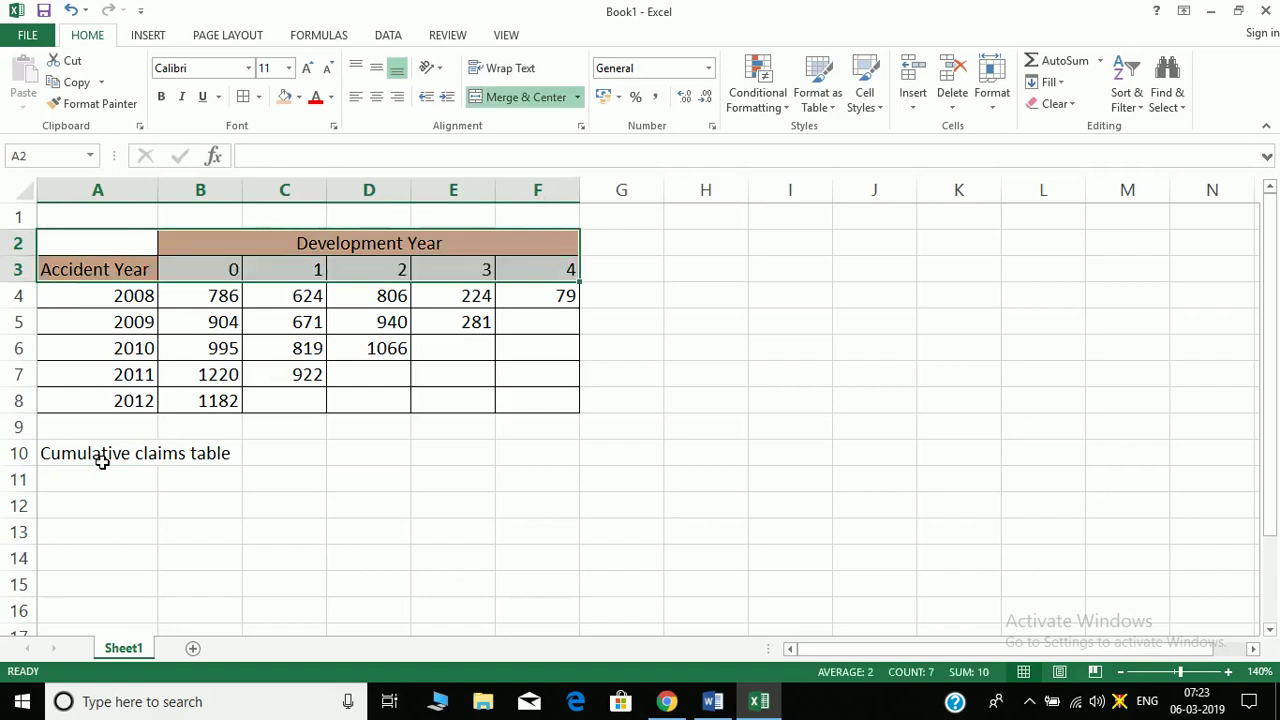
{"action": "key", "text": "ctrl+shift+Down"}
{"action": "key", "text": "ctrl+c"}
{"action": "key", "text": "Down"}
{"action": "key", "text": "Down"}
{"action": "key", "text": "Down"}
{"action": "key", "text": "Down"}
{"action": "key", "text": "Down"}
{"action": "key", "text": "Down"}
{"action": "key", "text": "Down"}
{"action": "key", "text": "Down"}
{"action": "key", "text": "Down"}
{"action": "key", "text": "Down"}
{"action": "key", "text": "Down"}
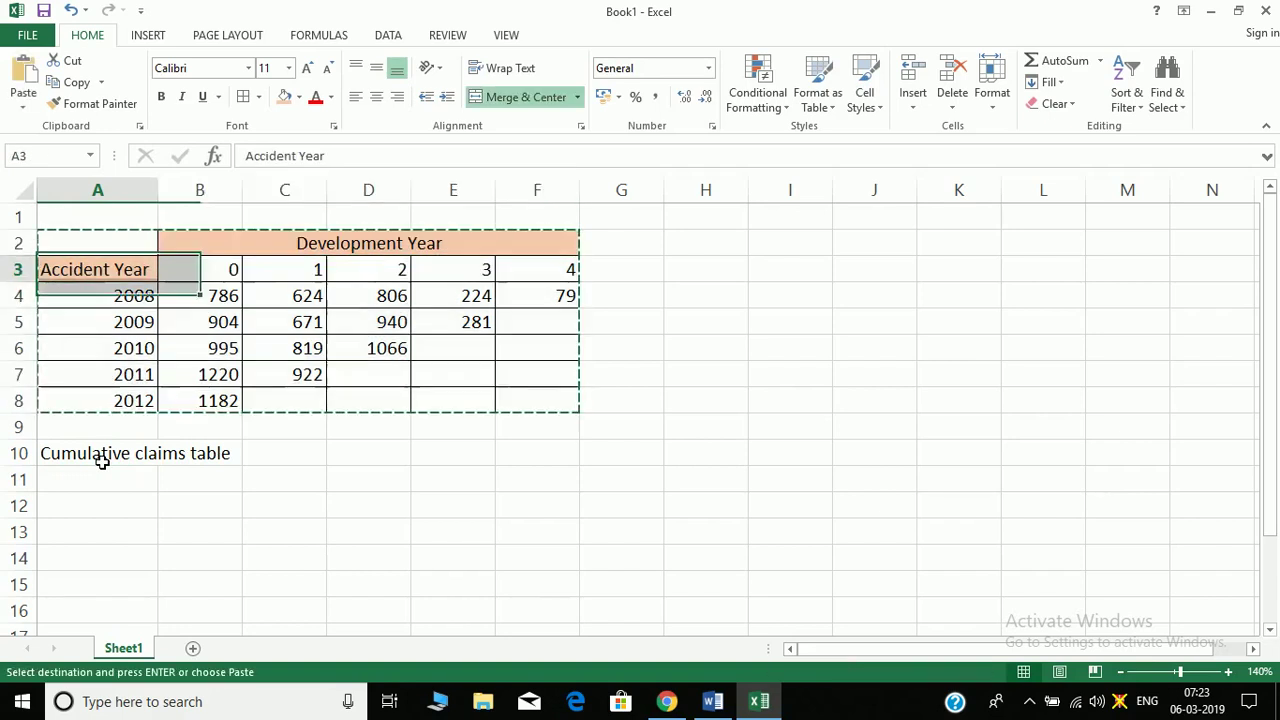
{"action": "key", "text": "Up"}
{"action": "key", "text": "ctrl+v"}
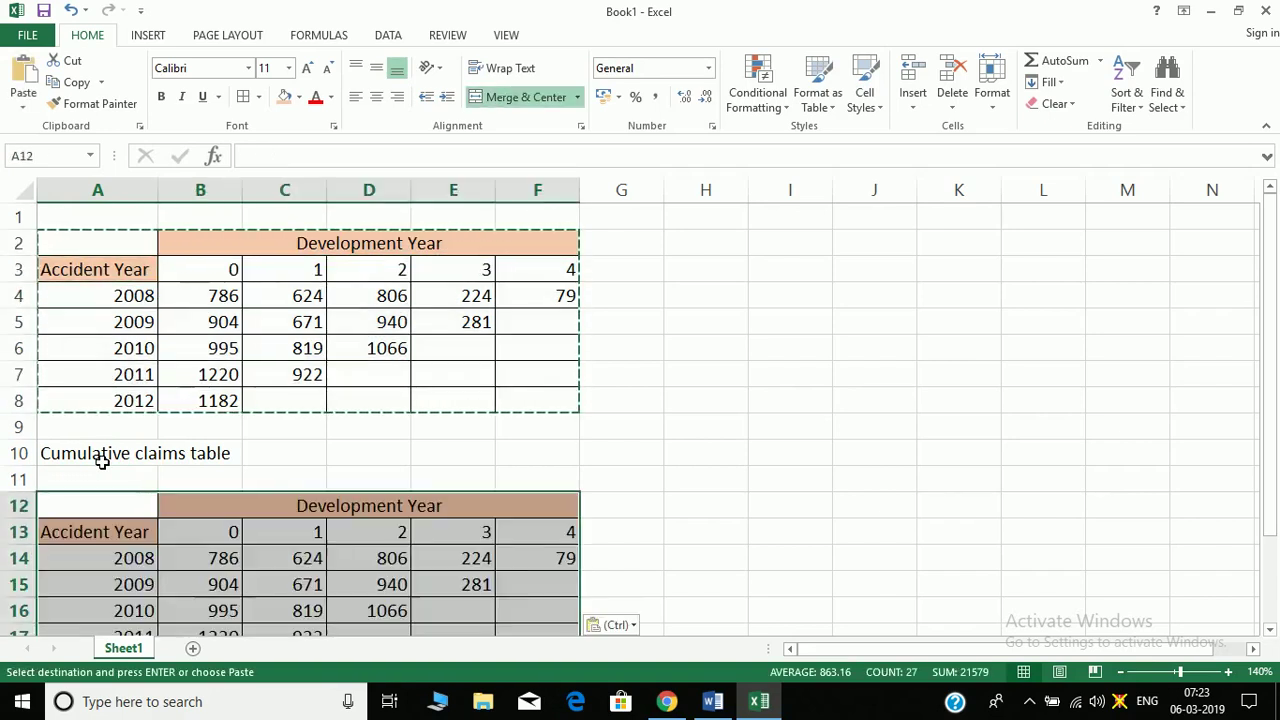
- Clear all claim amounts from the copied table, B14:F18, keeping its headers and accident years
{"action": "key", "text": "Down"}
{"action": "key", "text": "Down"}
{"action": "key", "text": "Right"}
{"action": "key", "text": "Right"}
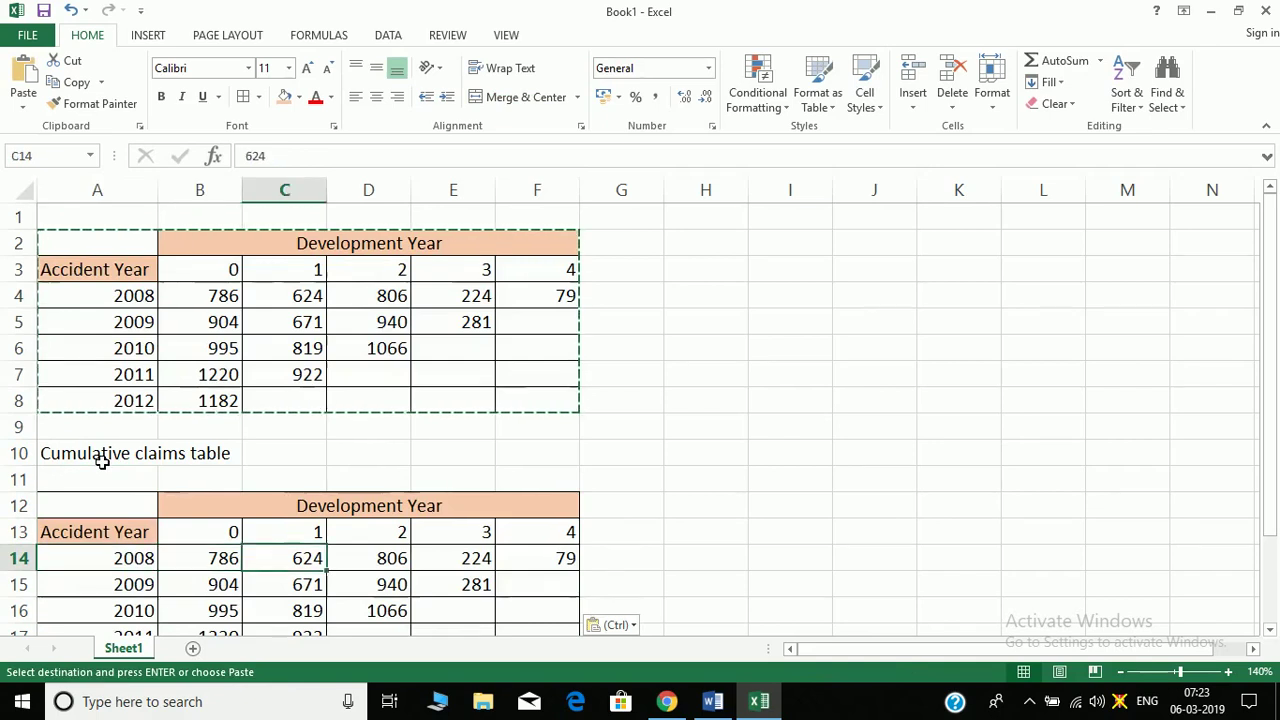
{"action": "key", "text": "ctrl+shift+Down"}
{"action": "key", "text": "ctrl+shift+Right"}
{"action": "key", "text": "Delete"}
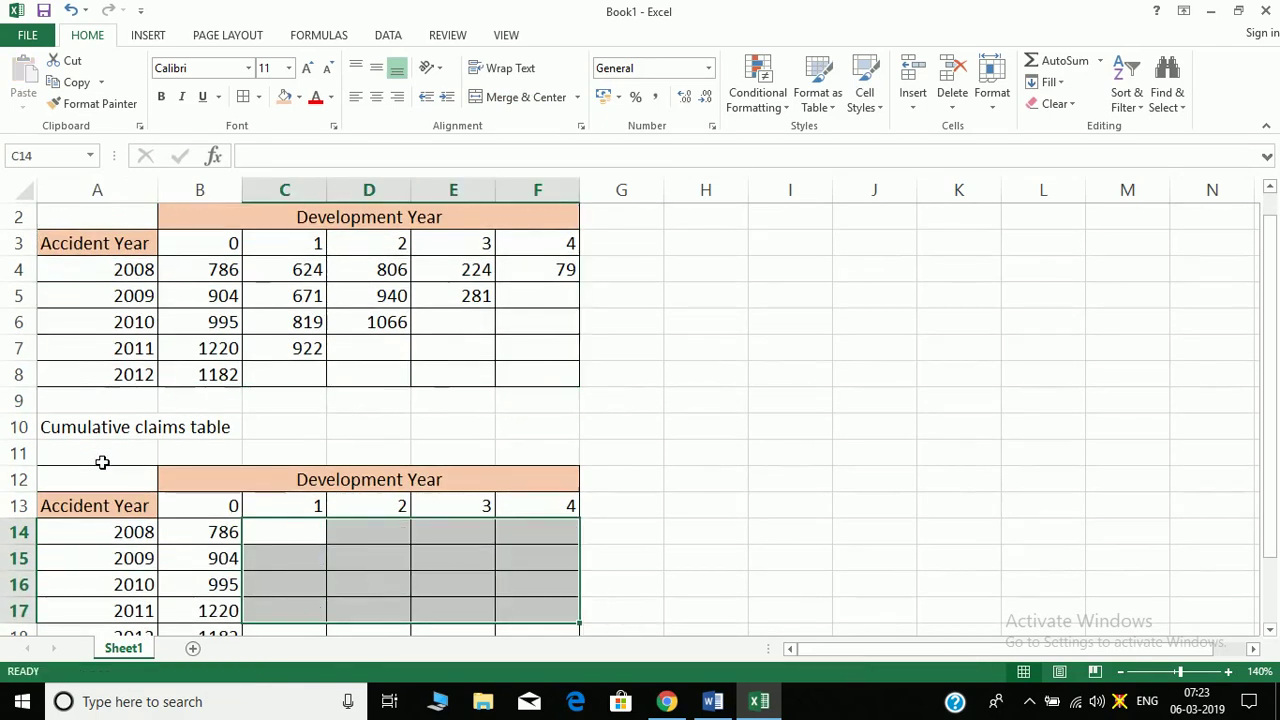
{"action": "key", "text": "Left"}
{"action": "key", "text": "ctrl+shift+Down"}
{"action": "key", "text": "Delete"}
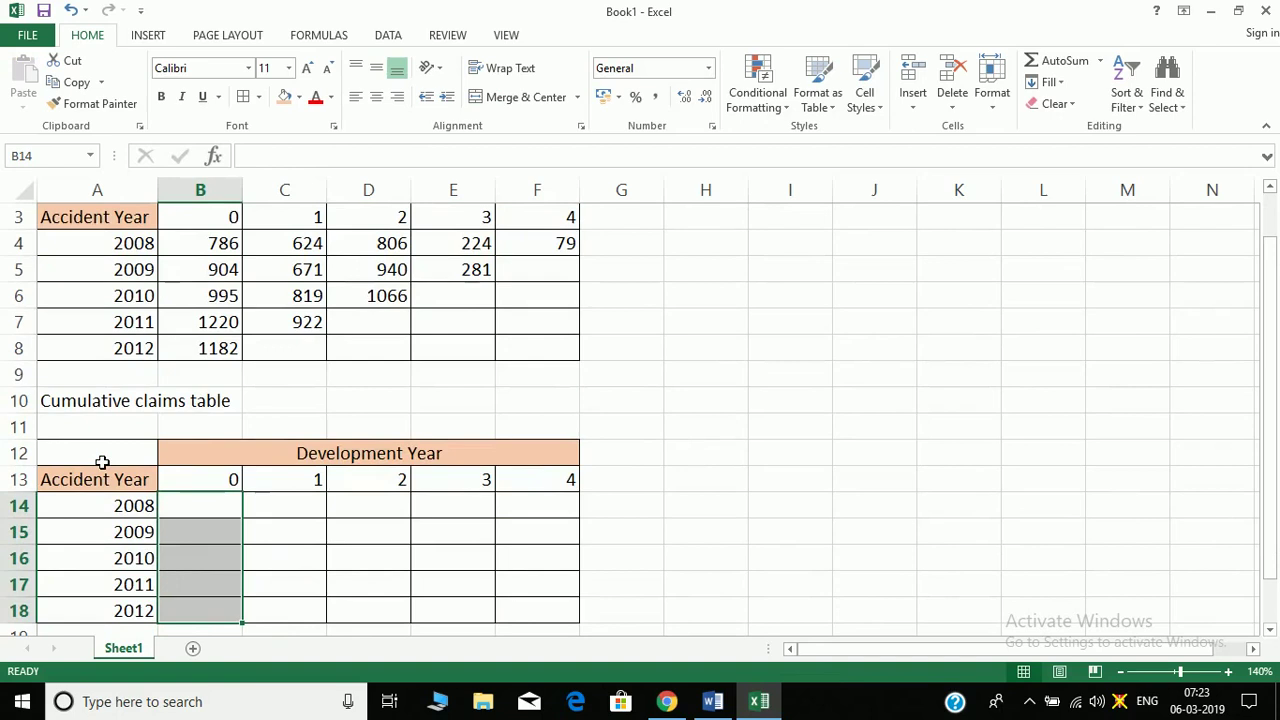
{"action": "key", "text": "Up"}
{"action": "type", "text": "="}
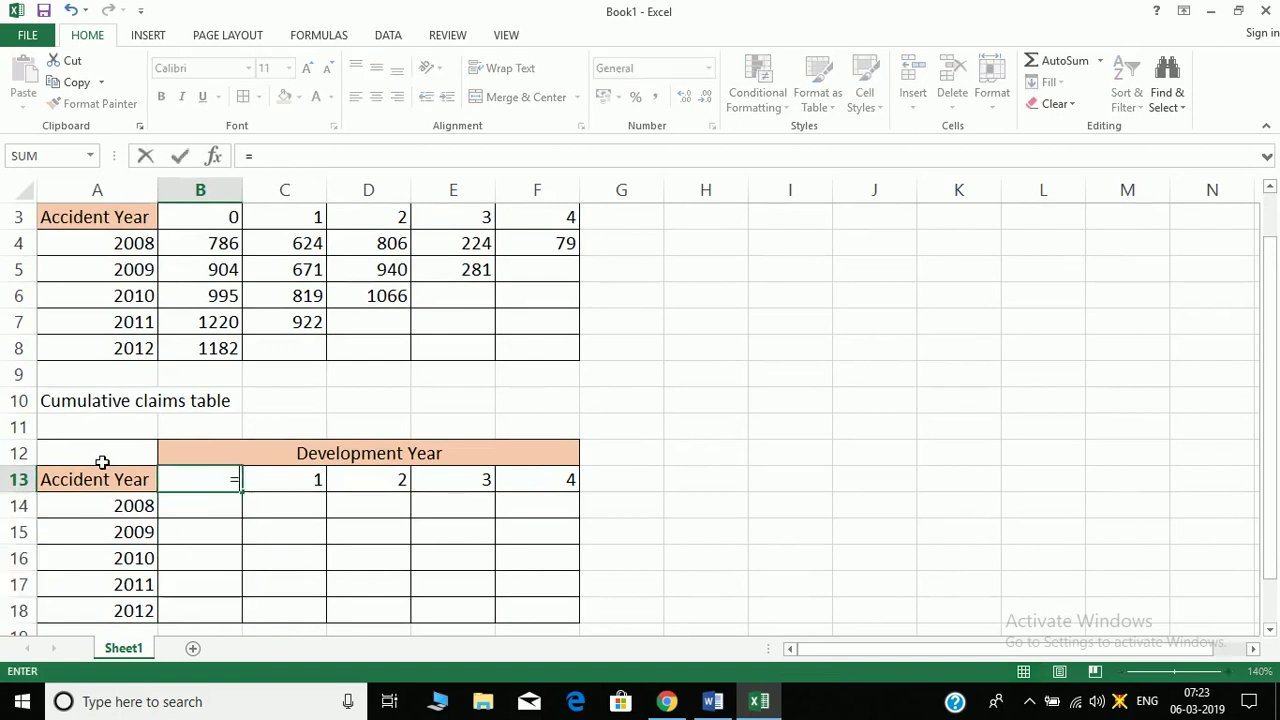
{"action": "key", "text": "Escape"}
{"action": "key", "text": "Down"}
- Enter the formula =$B4 in cell B14 to bring in the 2008 claims for development year 0
{"action": "type", "text": "="}
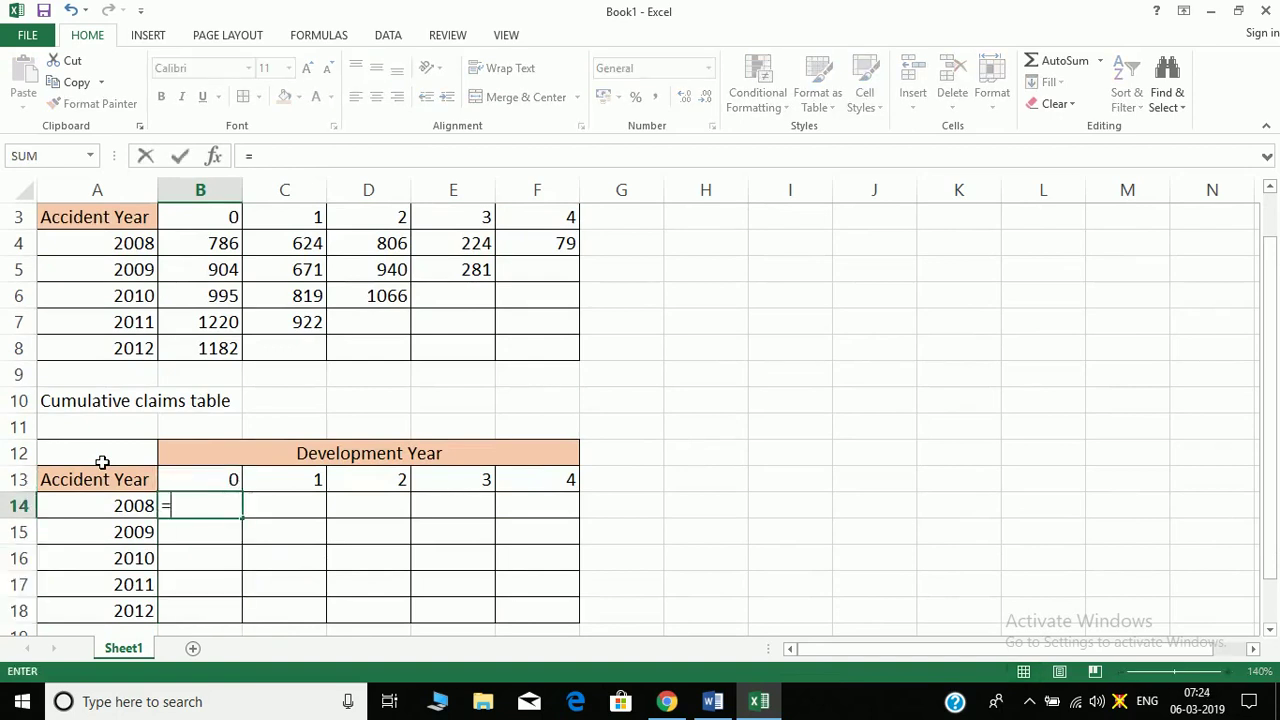
{"action": "key", "text": "Up"}
{"action": "key", "text": "Up"}
{"action": "key", "text": "Up"}
{"action": "key", "text": "Up"}
{"action": "key", "text": "Up"}
{"action": "key", "text": "Up"}
{"action": "key", "text": "ctrl+Up"}
{"action": "key", "text": "ctrl+Down"}
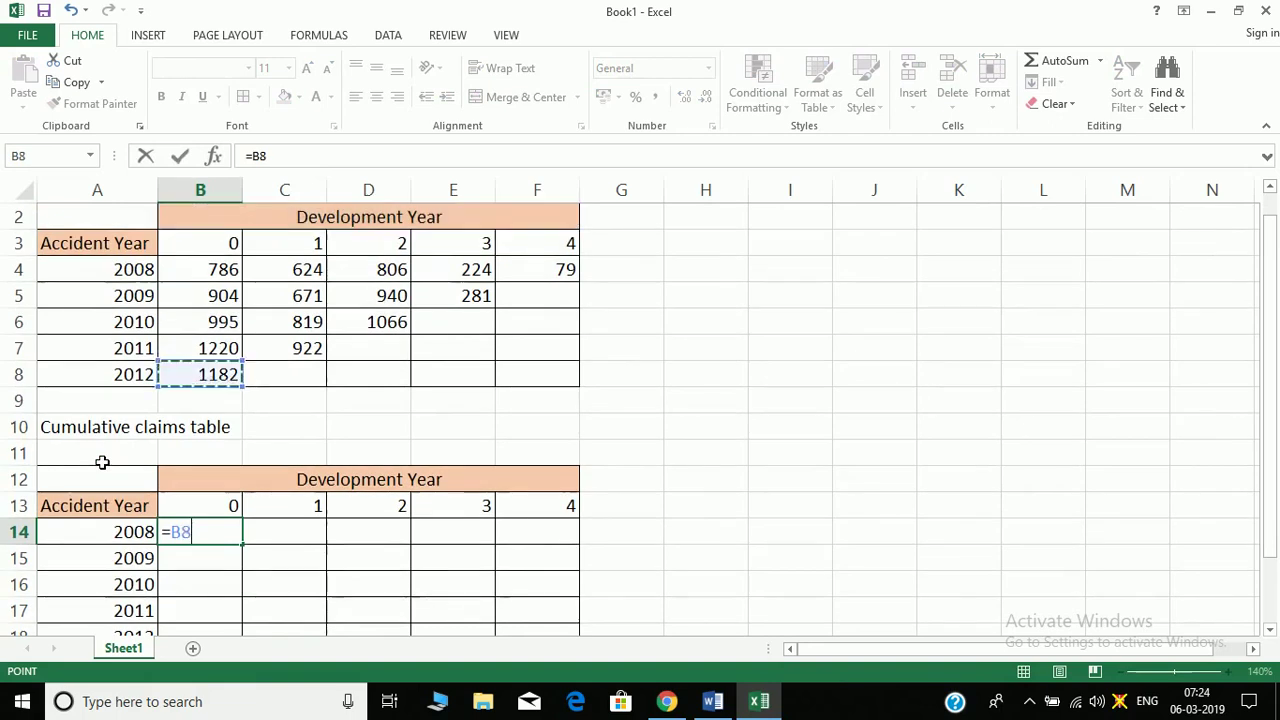
{"action": "key", "text": "ctrl+Up"}
{"action": "key", "text": "Down"}
{"action": "key", "text": "Down"}
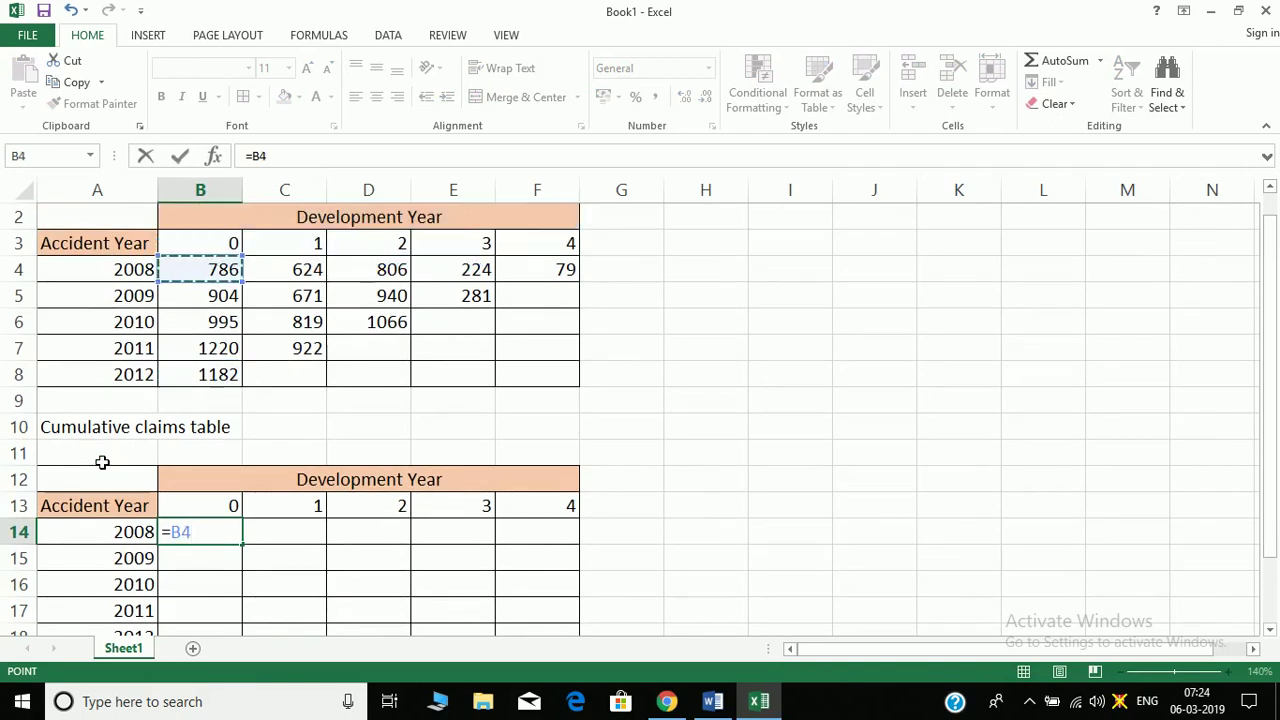
{"action": "key", "text": "F4"}
{"action": "key", "text": "F4"}
{"action": "key", "text": "F4"}
{"action": "key", "text": "Return"}
- Fill the formula in B14 down through B18 for the remaining accident years
{"action": "left_click", "coordinate": [209, 537]}
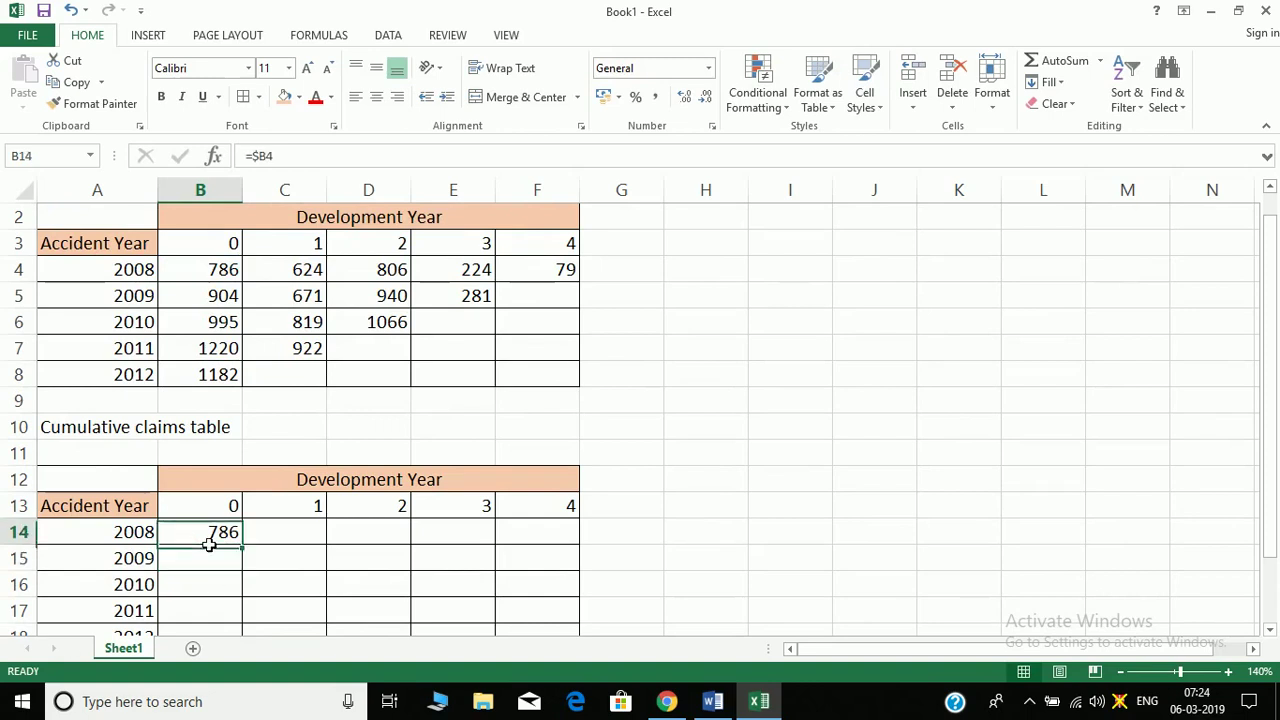
{"action": "left_click_drag", "start_coordinate": [1273, 362], "coordinate": [1272, 374]}
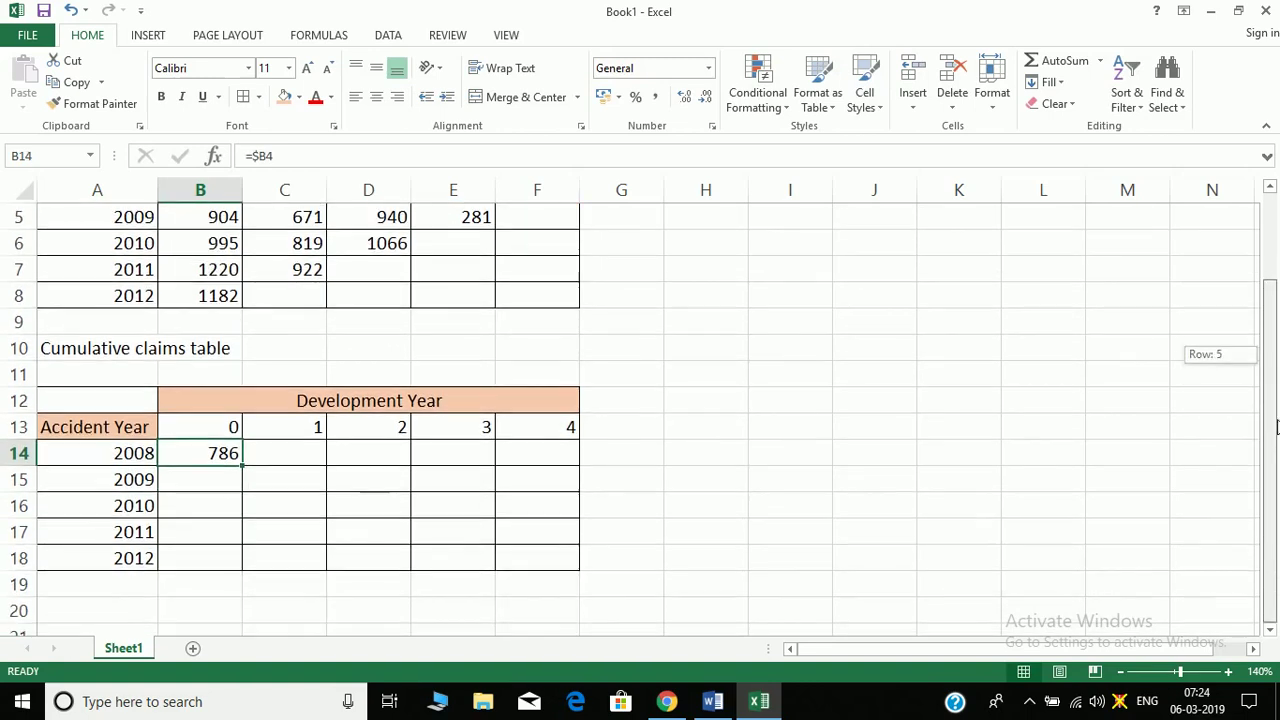
{"action": "double_click", "coordinate": [247, 472]}
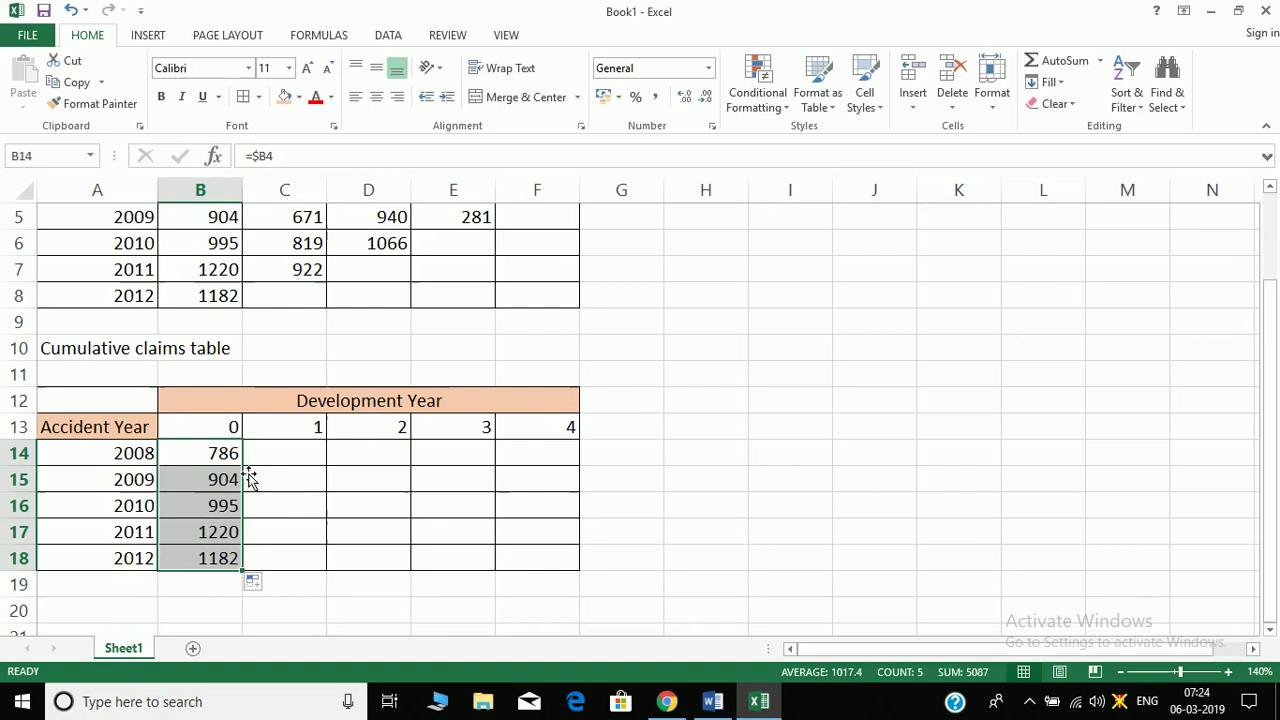
- Enter the formula =B14+C4 in cell C14 to accumulate the 2008 claims for development year 1
{"action": "left_click", "coordinate": [286, 478]}
{"action": "left_click", "coordinate": [290, 460]}
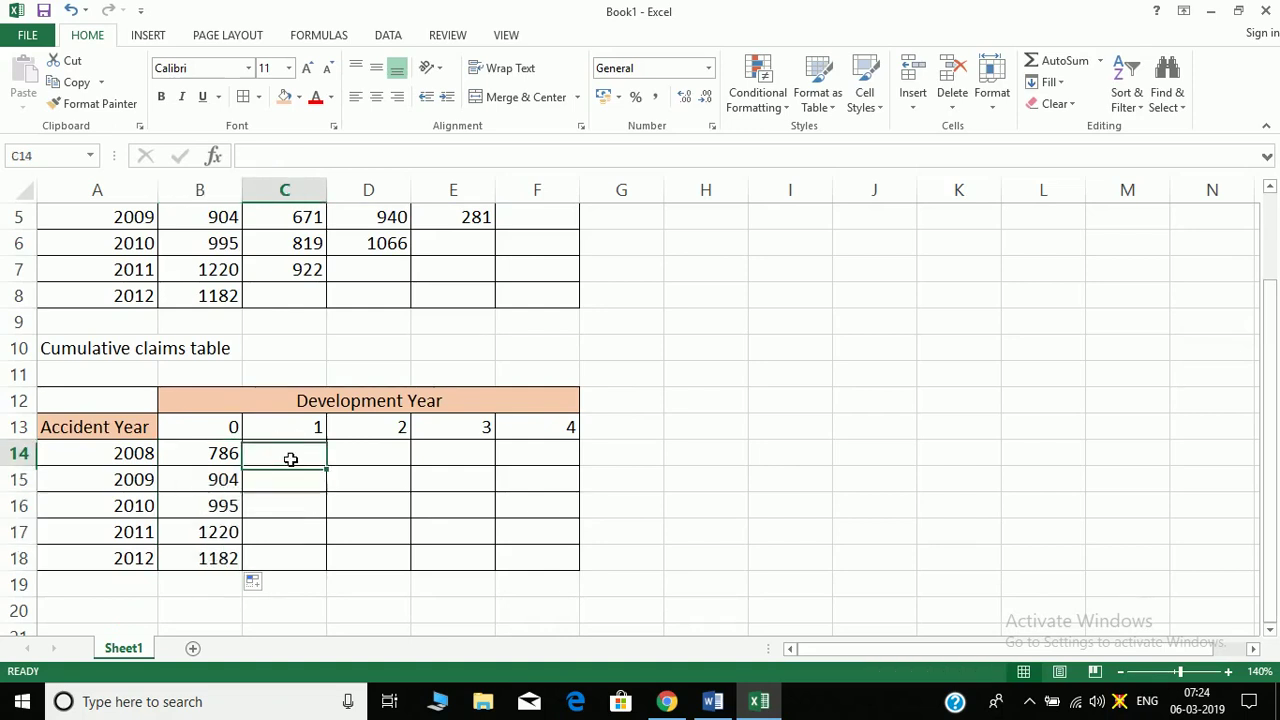
{"action": "type", "text": "="}
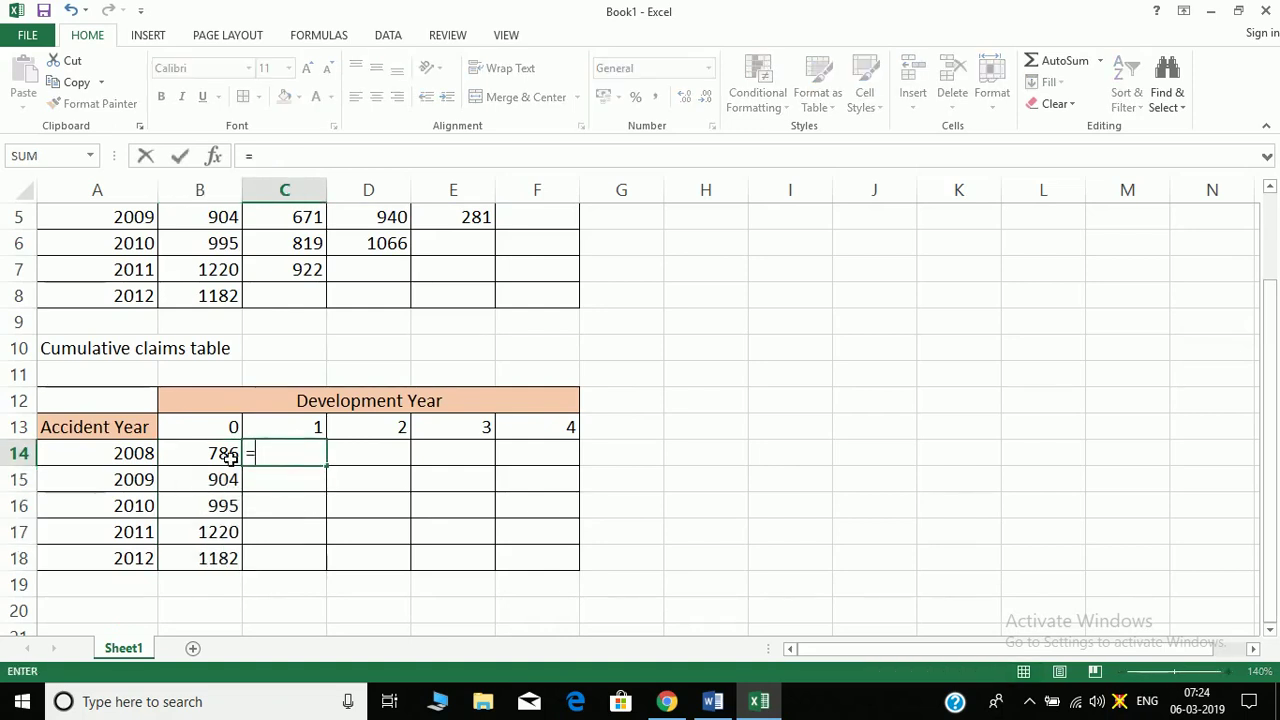
{"action": "left_click", "coordinate": [230, 457]}
{"action": "type", "text": "+"}
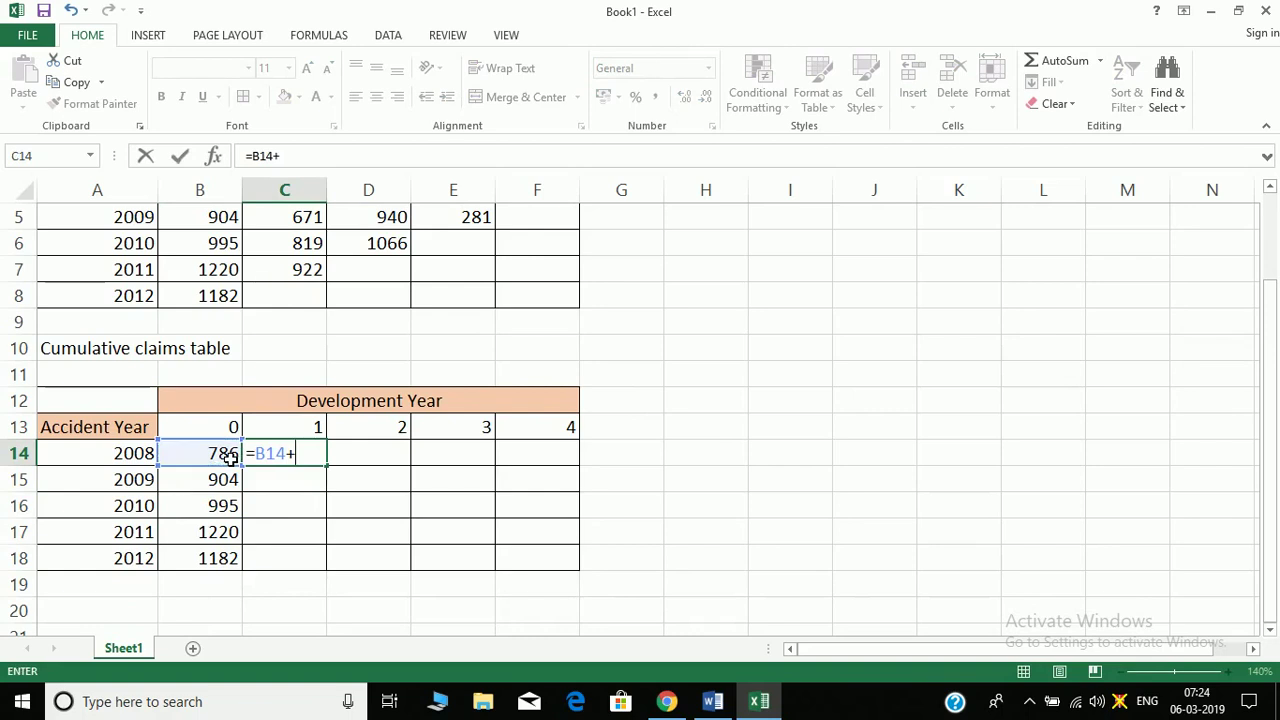
{"action": "key", "text": "Up"}
{"action": "key", "text": "Up"}
{"action": "key", "text": "Up"}
{"action": "key", "text": "Up"}
{"action": "key", "text": "Up"}
{"action": "key", "text": "Up"}
{"action": "key", "text": "Up"}
{"action": "key", "text": "Up"}
{"action": "key", "text": "Up"}
{"action": "key", "text": "Up"}
{"action": "key", "text": "Up"}
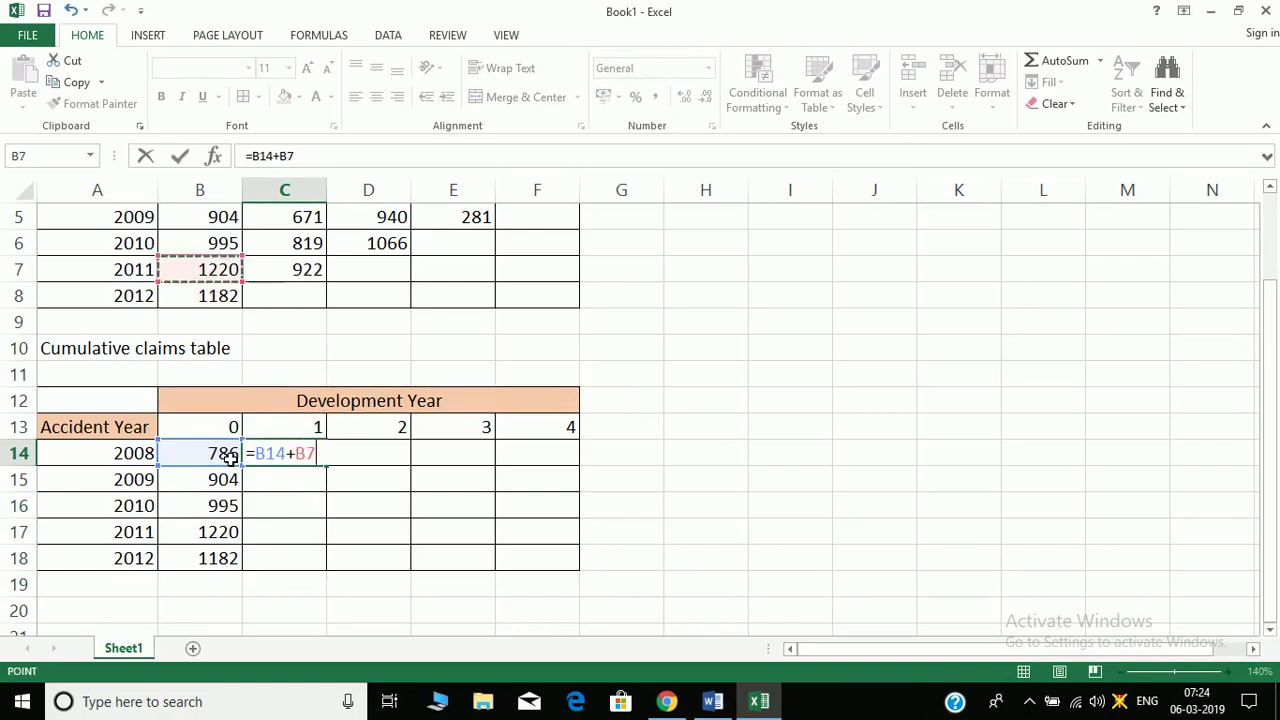
{"action": "key", "text": "Right"}
{"action": "key", "text": "Down"}
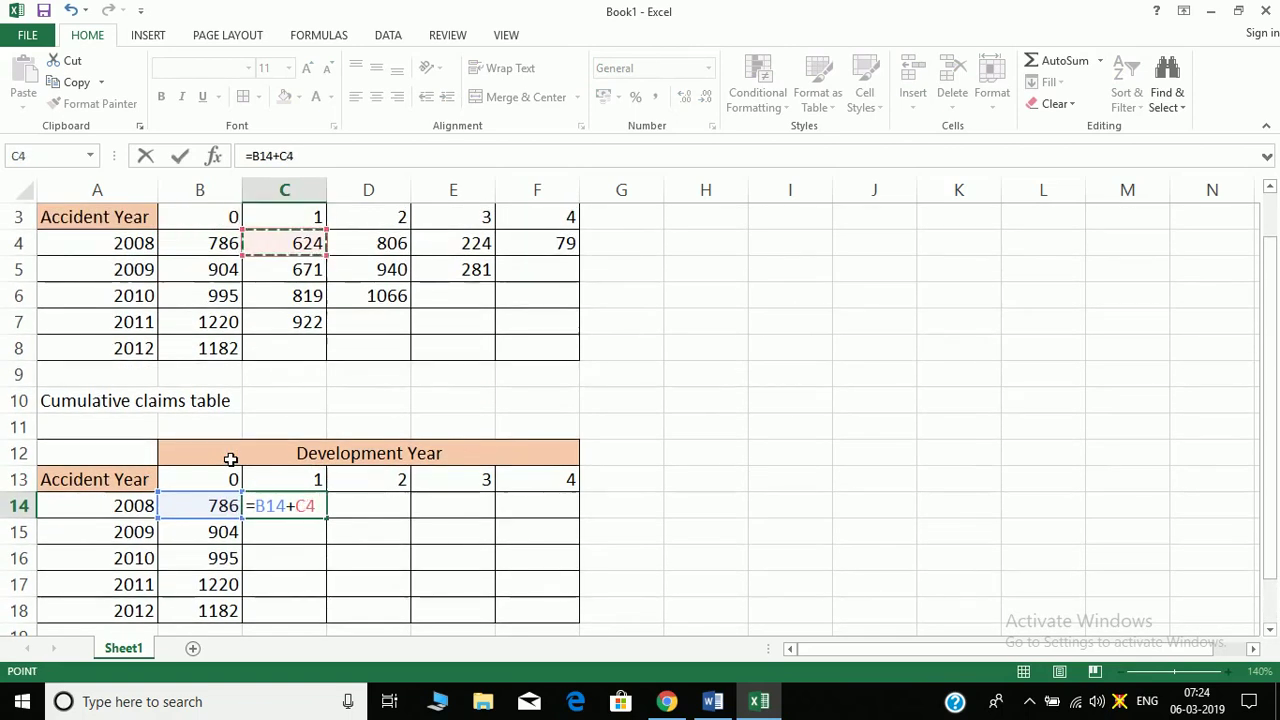
{"action": "key", "text": "Return"}
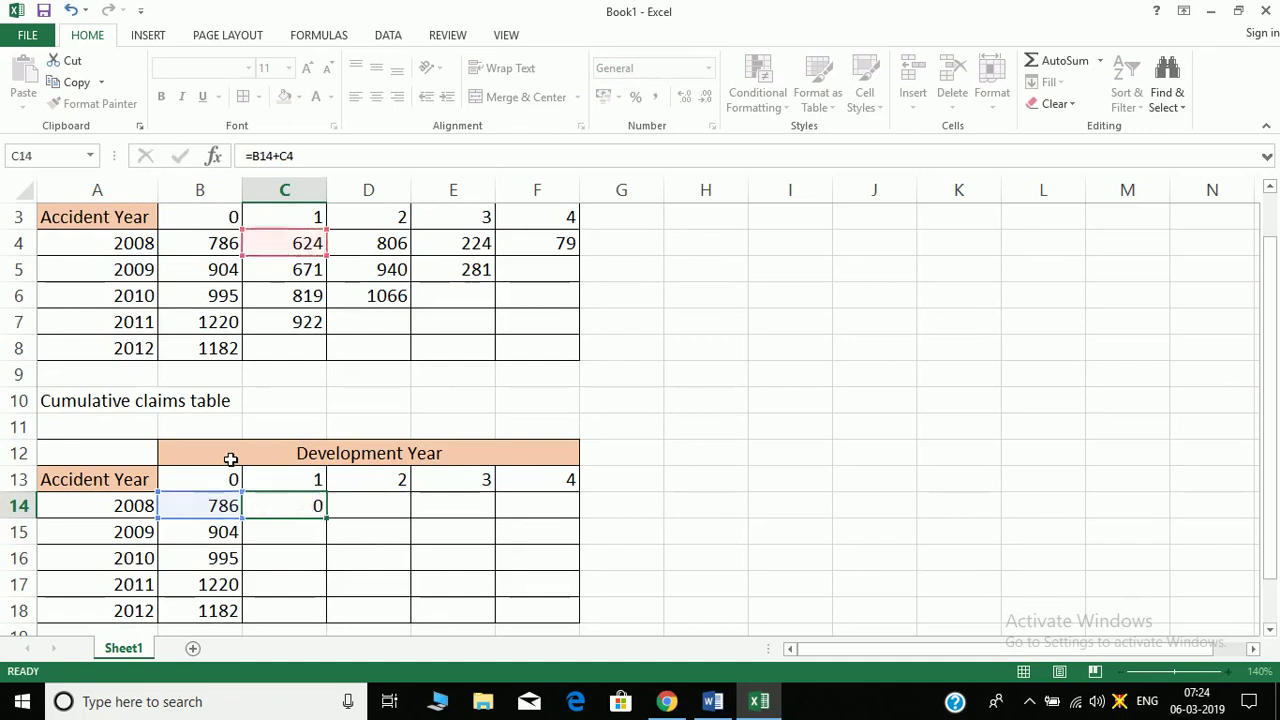
- Fill the cumulative formula in C14 across to F14 and down through row 18
{"action": "left_click", "coordinate": [300, 505]}
{"action": "left_click_drag", "start_coordinate": [331, 526], "coordinate": [569, 508]}
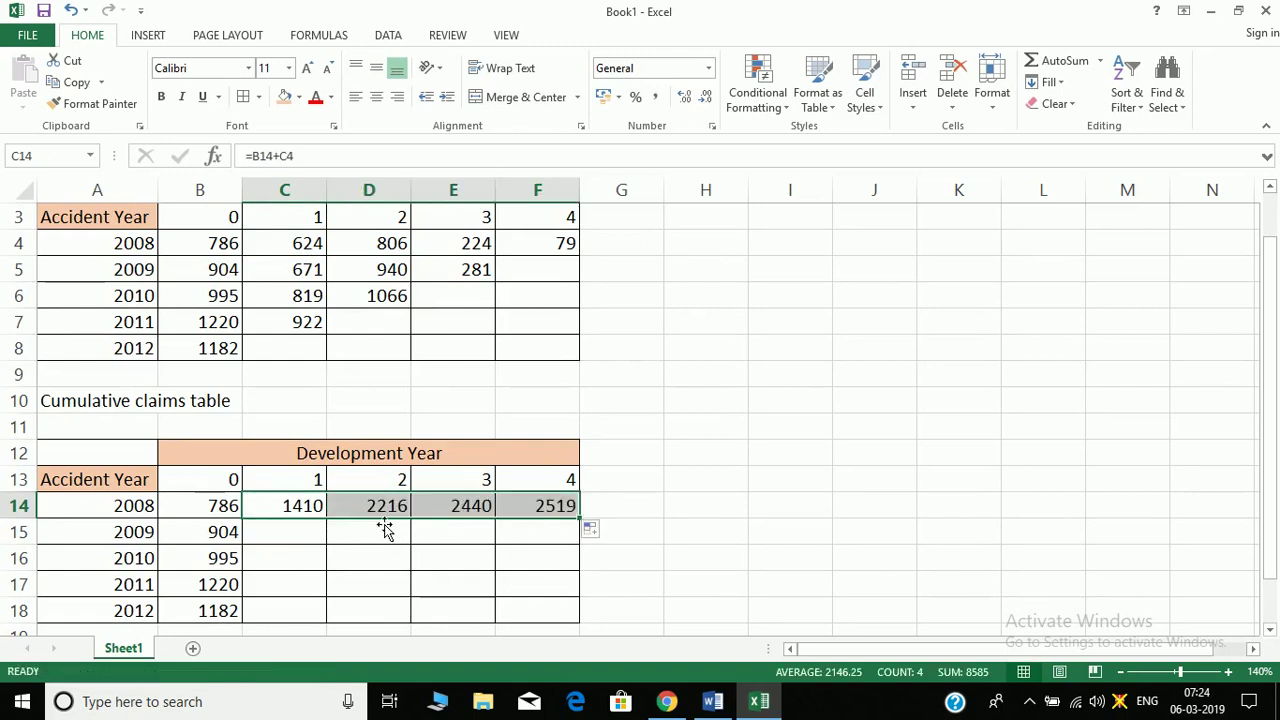
{"action": "double_click", "coordinate": [580, 519]}
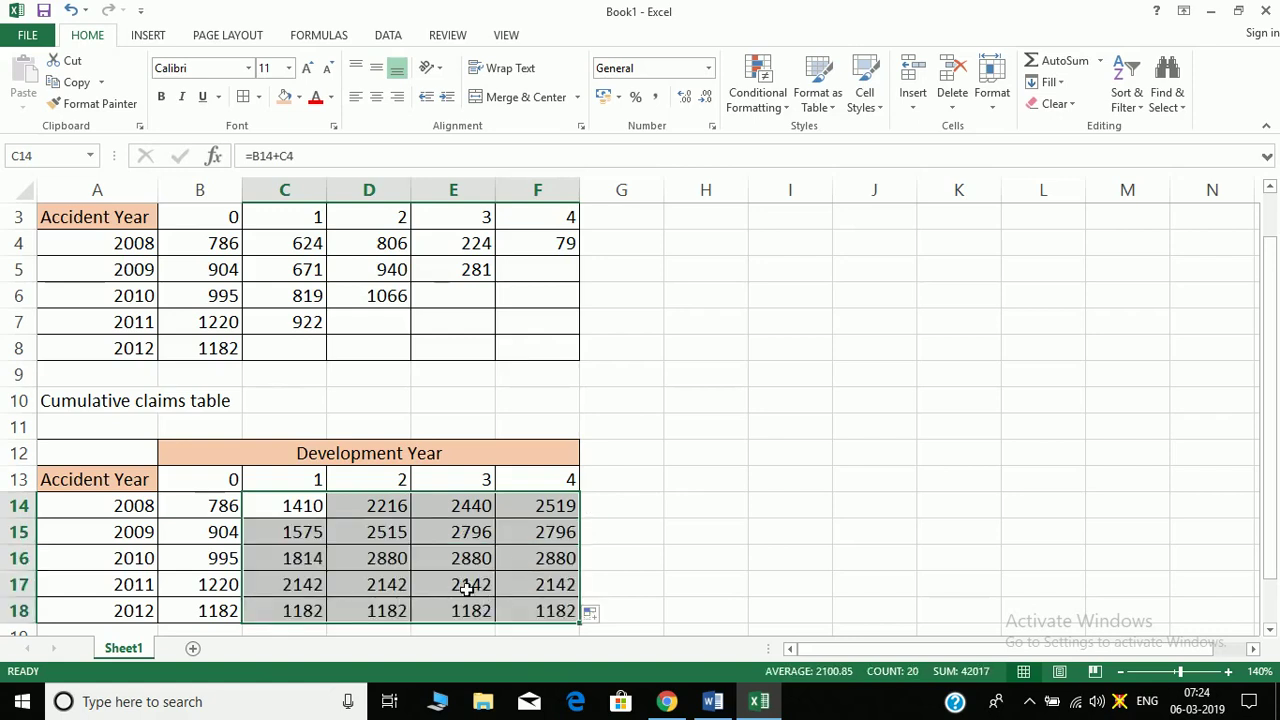
- Clear the surplus cumulative values in F15:F18 and E16:E18, outside the run-off triangle
{"action": "left_click", "coordinate": [536, 540]}
{"action": "key", "text": "shift+Down"}
{"action": "key", "text": "shift+Down"}
{"action": "key", "text": "shift+Down"}
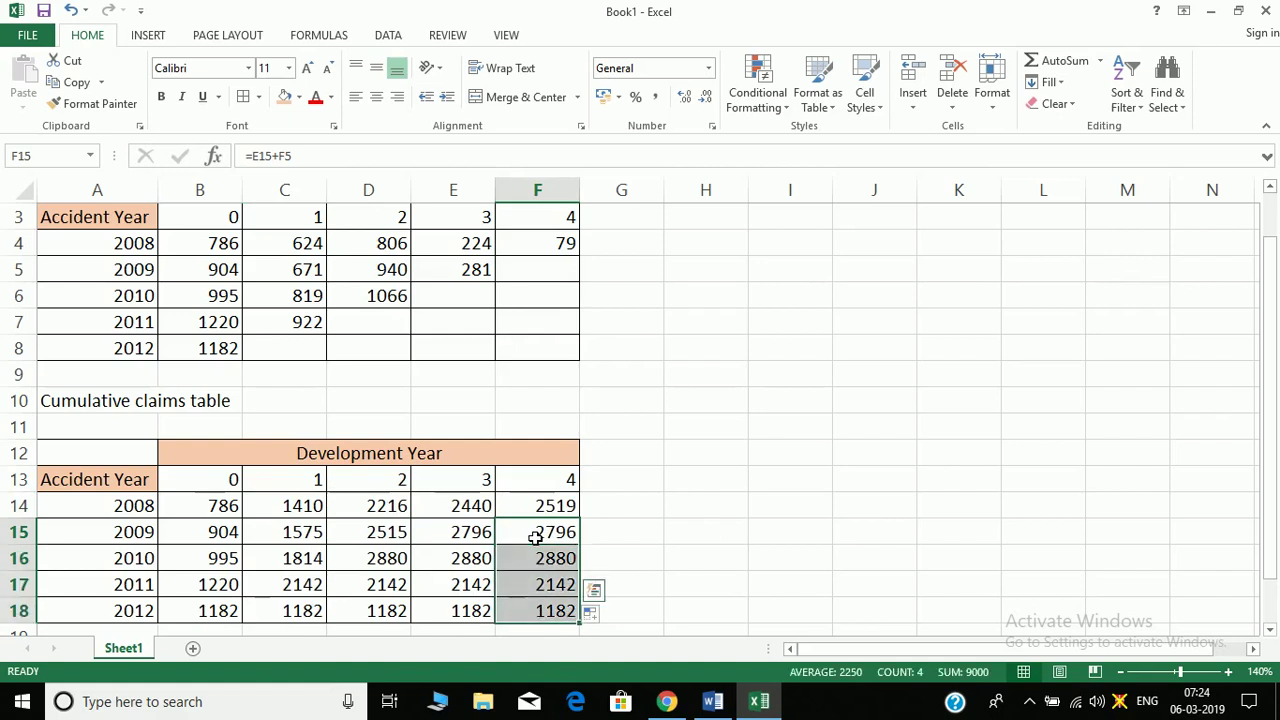
{"action": "key", "text": "Delete"}
{"action": "key", "text": "Left"}
{"action": "key", "text": "Down"}
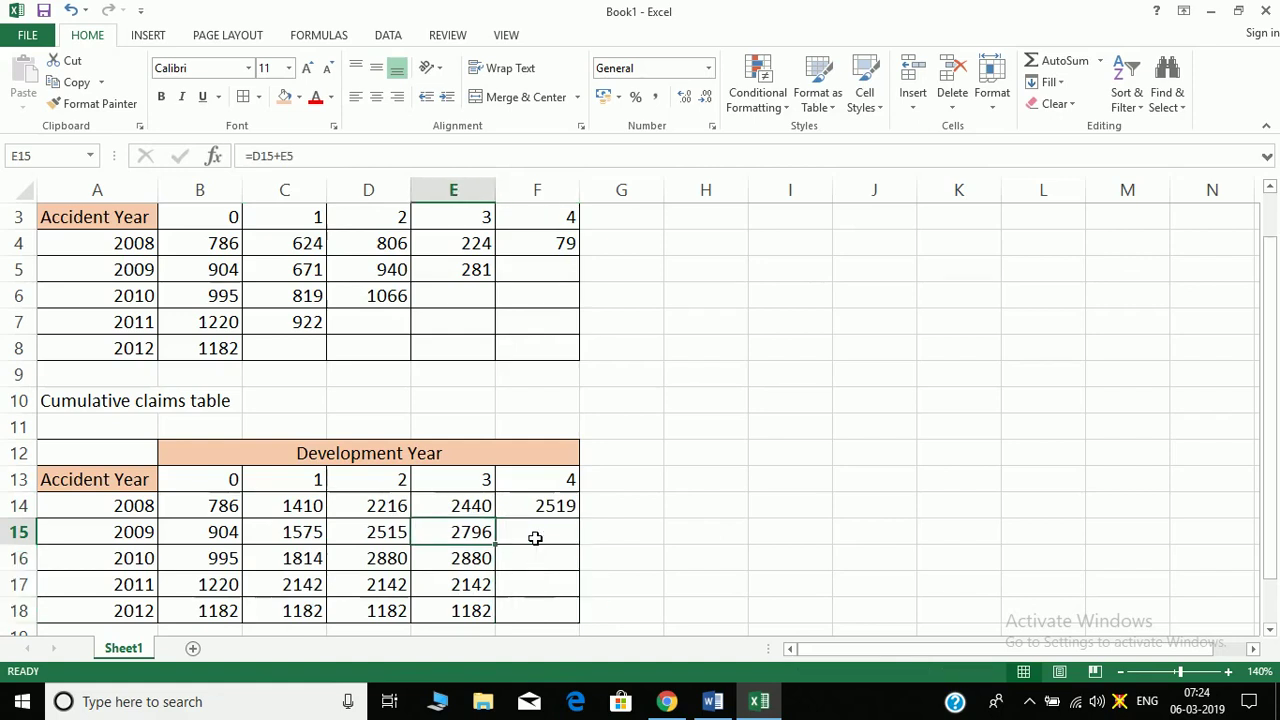
{"action": "key", "text": "shift+Down"}
{"action": "key", "text": "shift+Down"}
{"action": "key", "text": "Delete"}
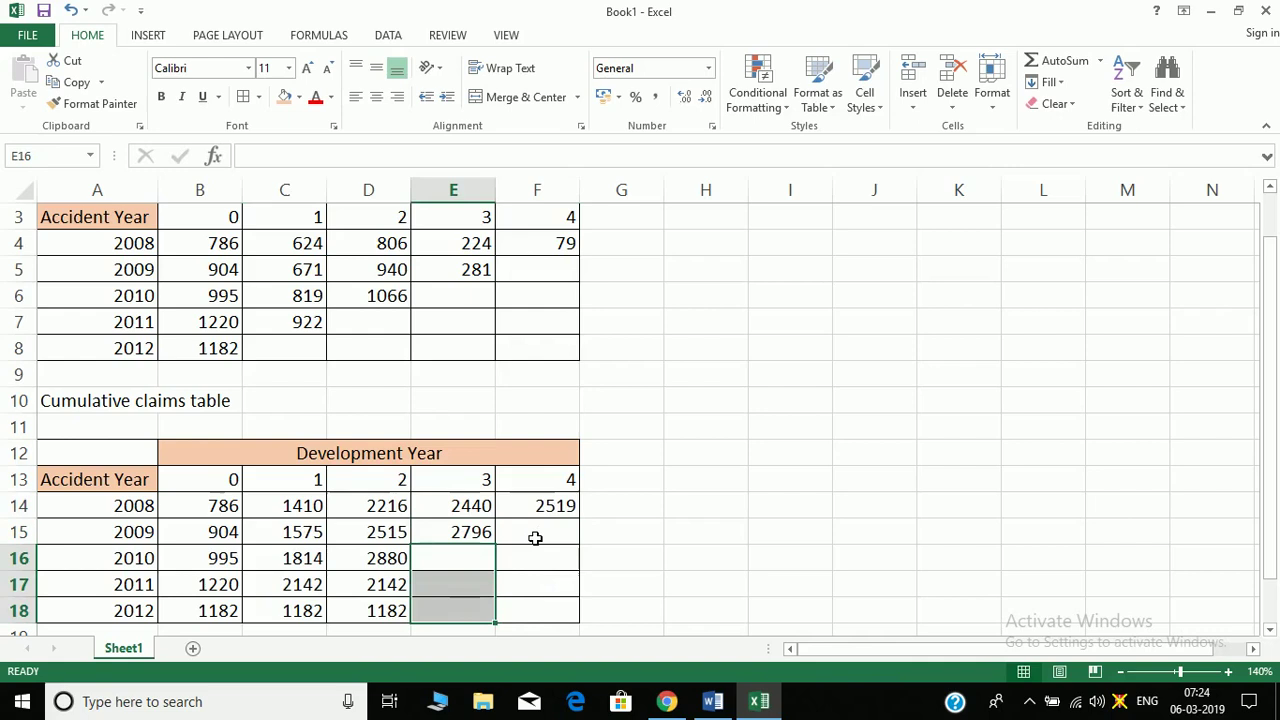
- Clear the surplus cumulative values in D17:D18 and C18 so only the run-off triangle keeps figures
{"action": "key", "text": "Left"}
{"action": "key", "text": "Down"}
{"action": "key", "text": "shift+Down"}
{"action": "key", "text": "Delete"}
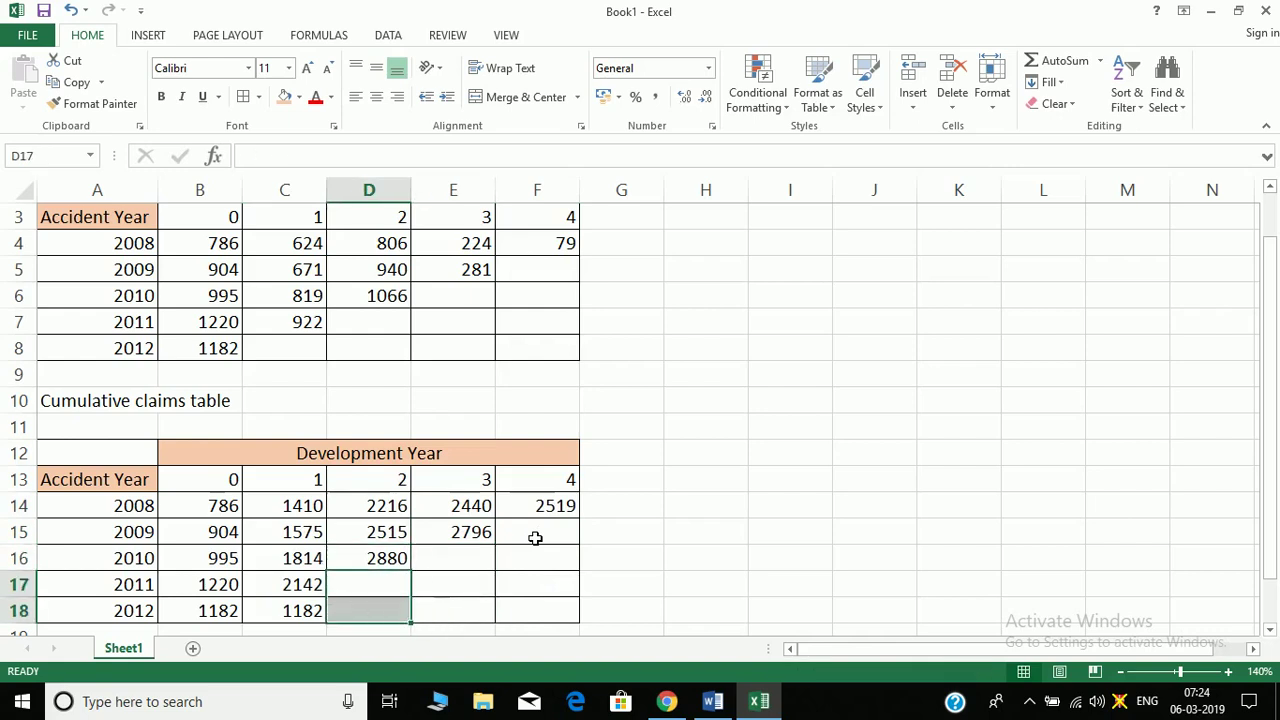
{"action": "key", "text": "Left"}
{"action": "key", "text": "Up"}
{"action": "key", "text": "Down"}
{"action": "key", "text": "Down"}
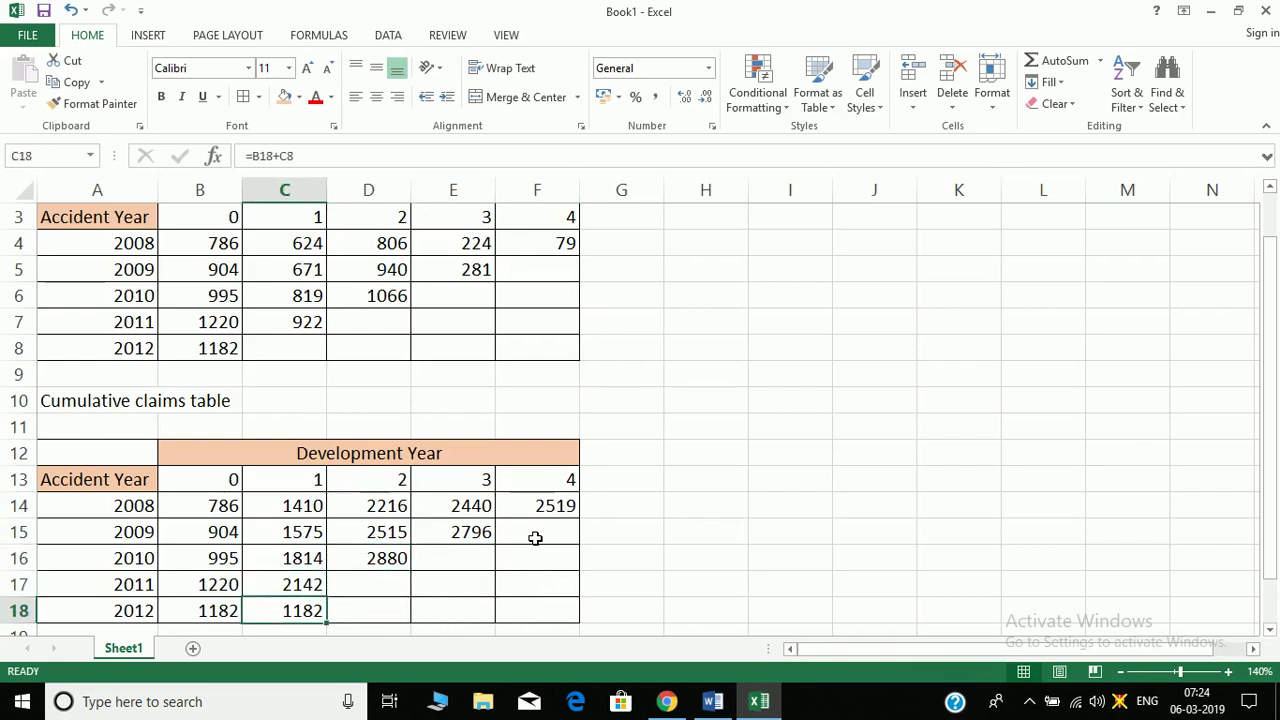
{"action": "key", "text": "Delete"}
{"action": "key", "text": "Down"}
- Switch to the Word document to check the listed steps of the chain ladder method, and return to the Excel workbook
{"action": "scroll", "coordinate": [535, 538], "scroll_direction": "down", "scroll_amount": 1}
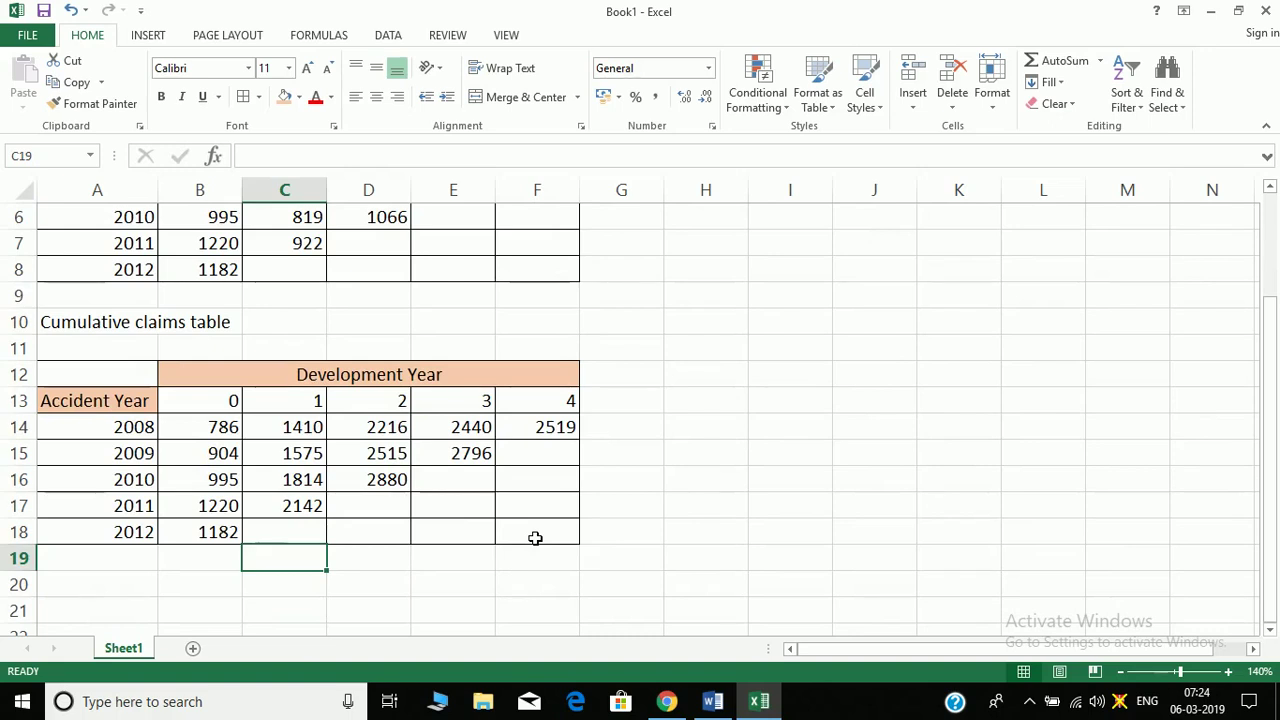
{"action": "type", "text": "x"}
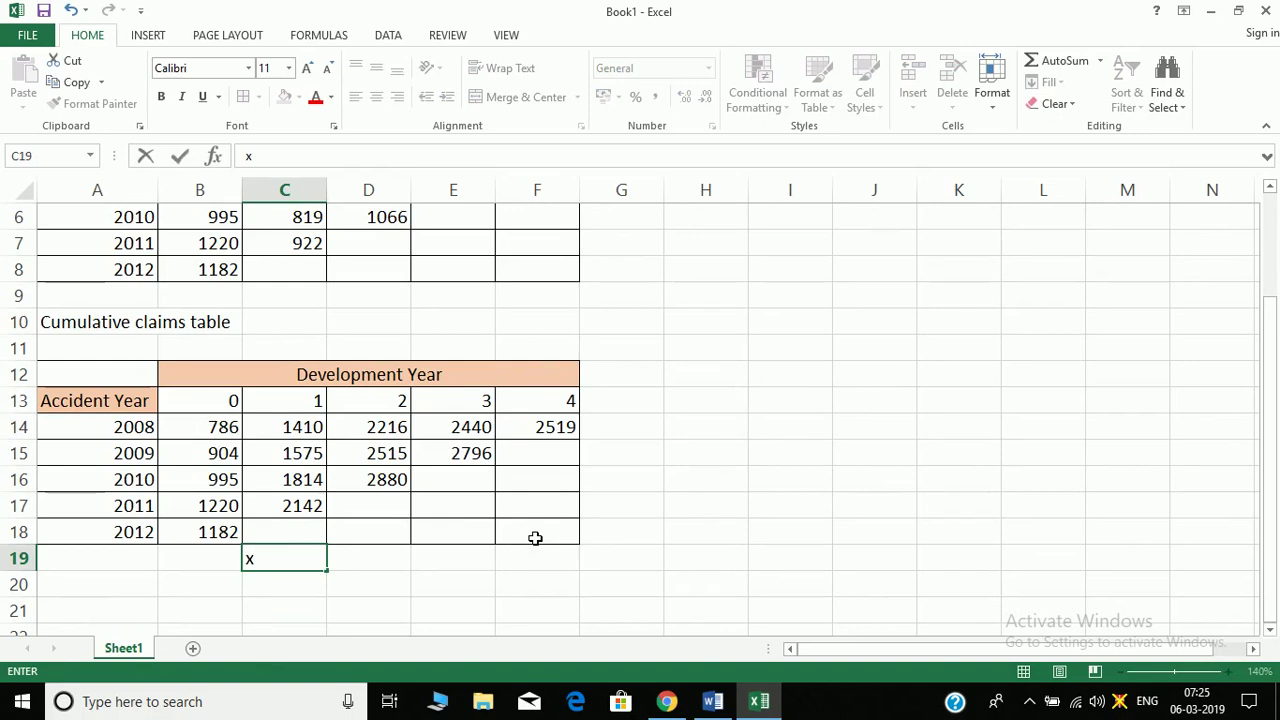
{"action": "key", "text": "Escape"}
{"action": "key", "text": "alt+Tab"}
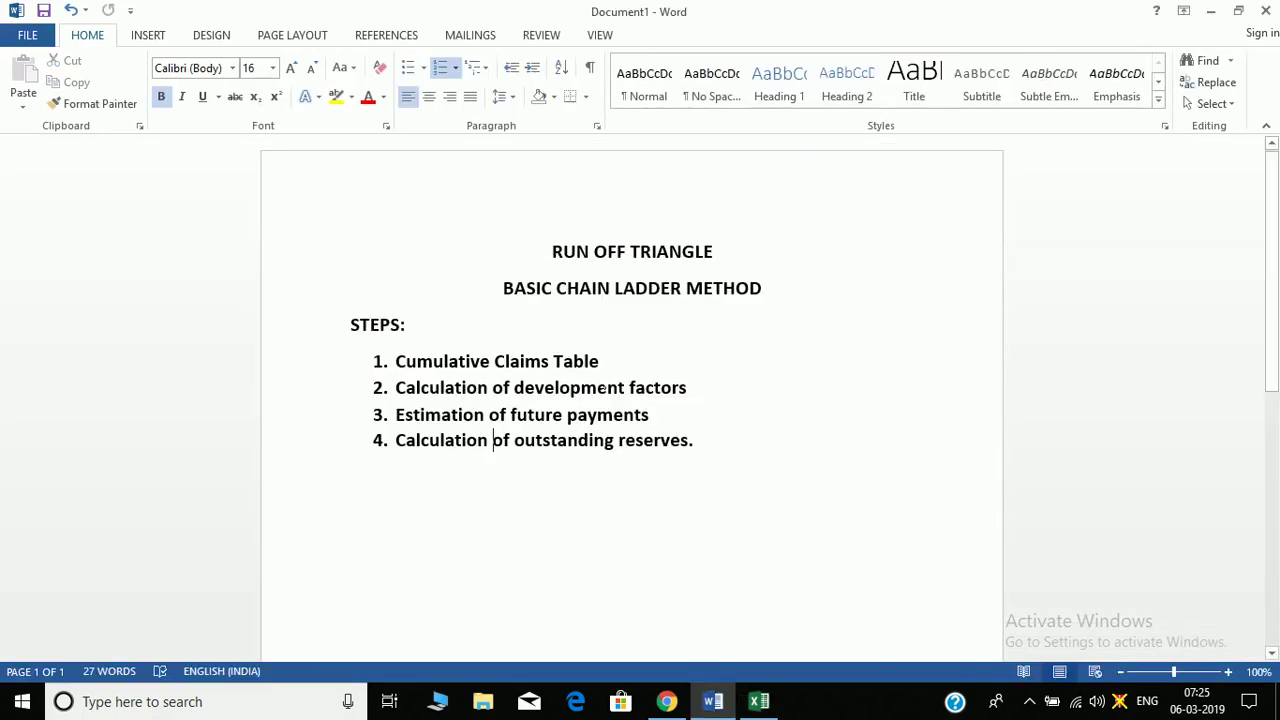
{"action": "key", "text": "alt+Tab"}
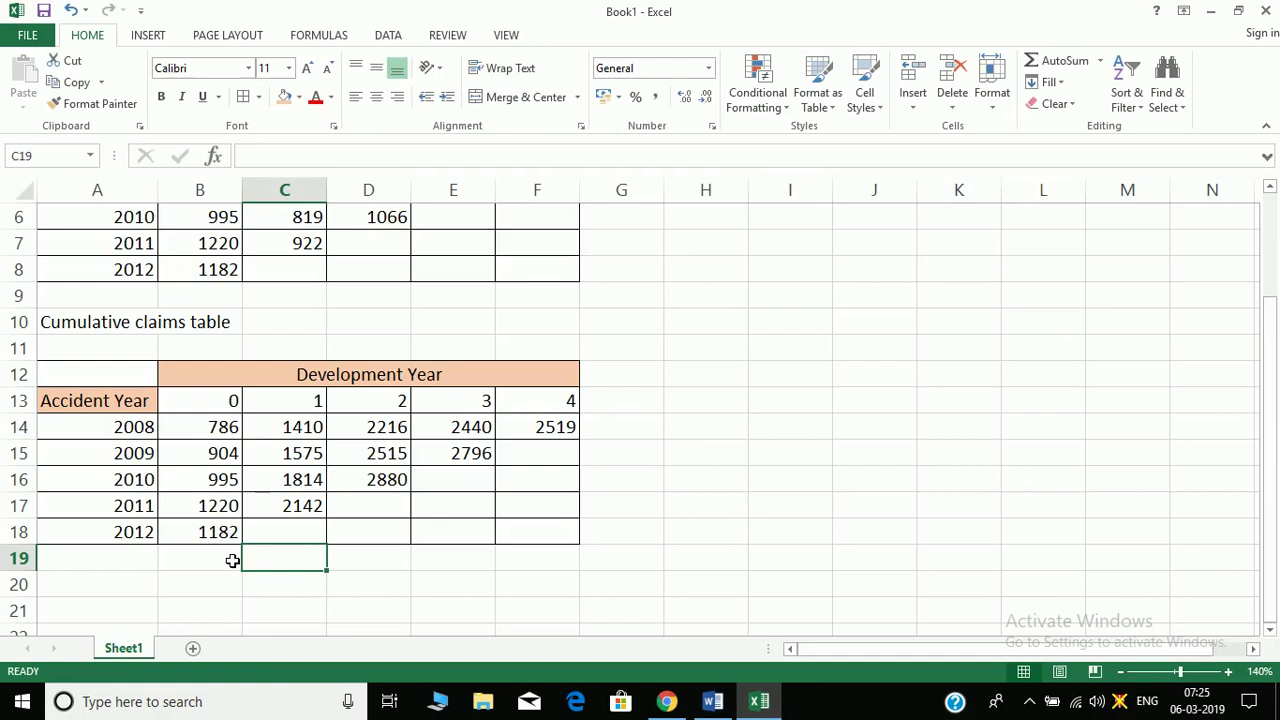
- Enter the label "Development factors" in cell A20 below the cumulative claims table
{"action": "key", "text": "Down"}
{"action": "key", "text": "Left"}
{"action": "key", "text": "Left"}
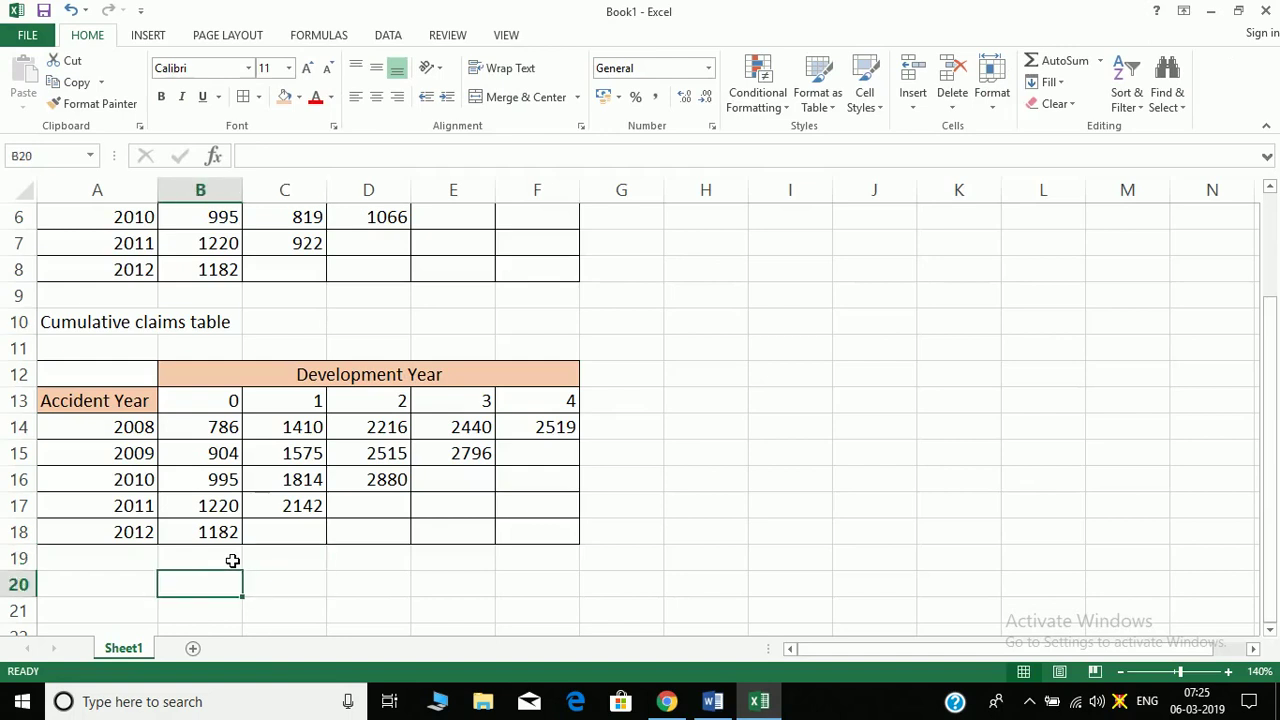
{"action": "type", "text": "Develo"}
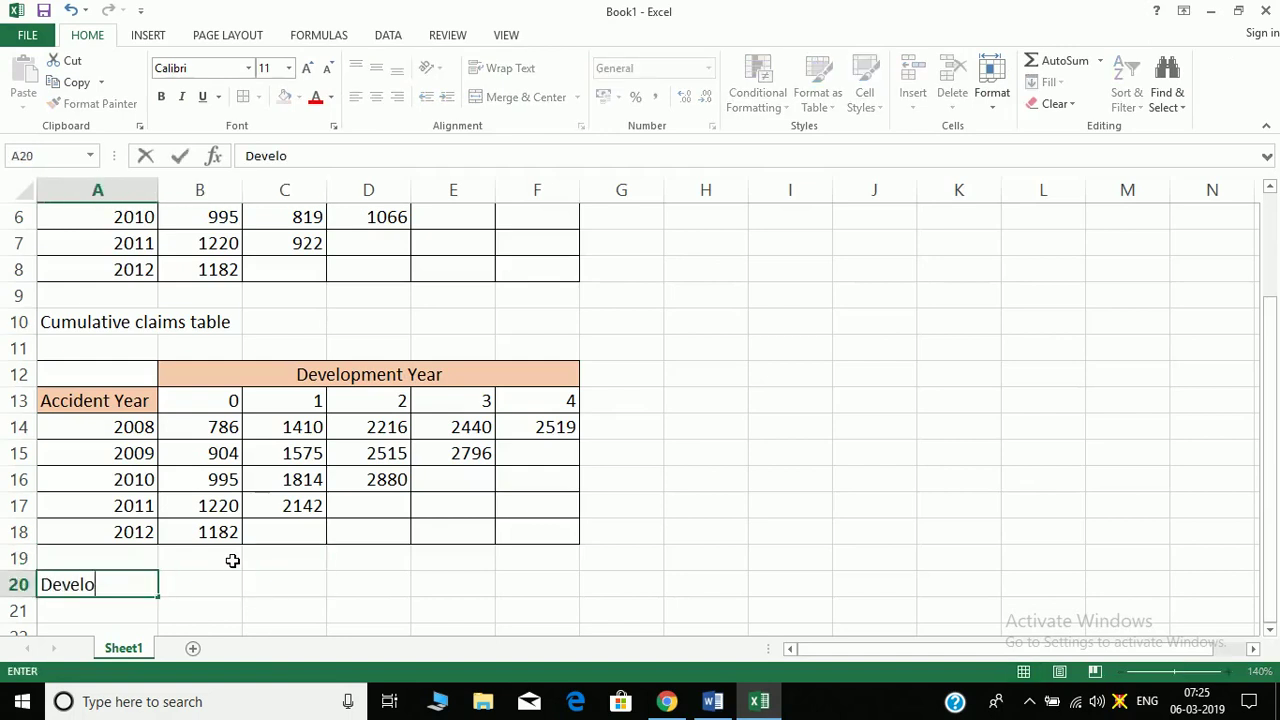
{"action": "type", "text": "pment factors"}
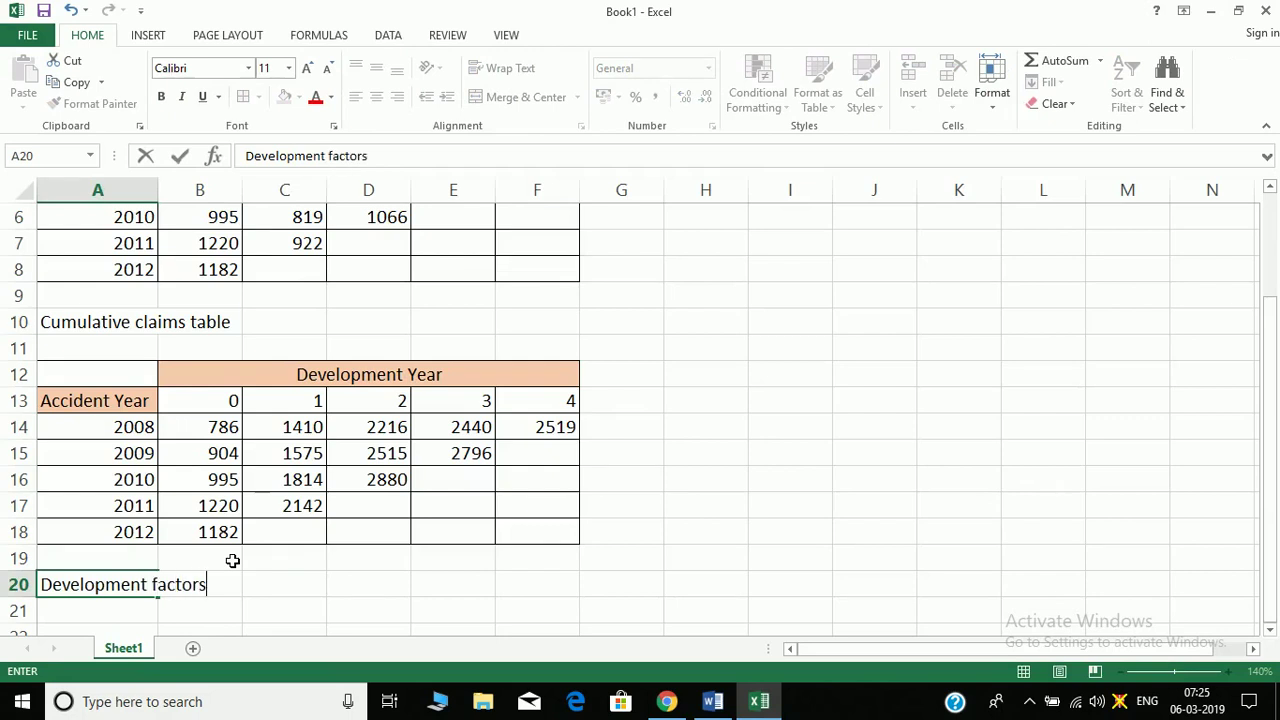
{"action": "key", "text": "ctrl+Return"}
- Begin the formula in B20 with the sum of the development year 1 cumulative claims, C14:C17
{"action": "key", "text": "Right"}
{"action": "type", "text": "="}
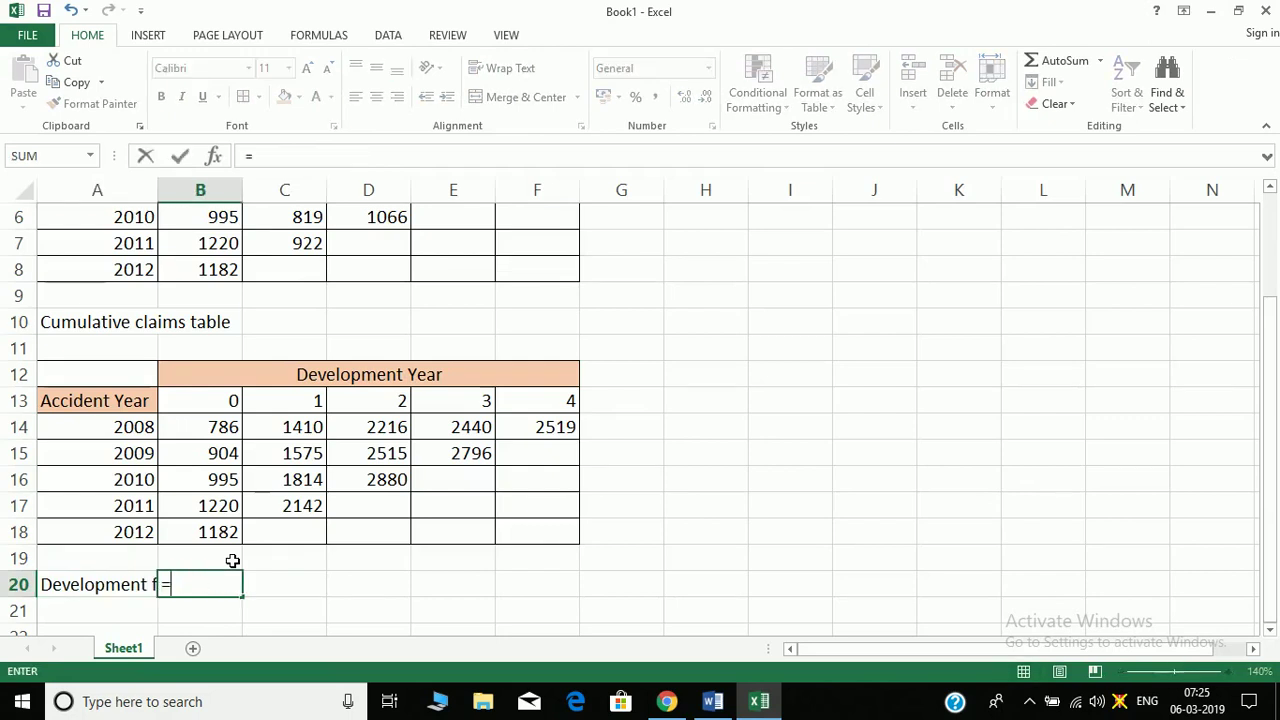
{"action": "type", "text": "sum"}
{"action": "key", "text": "Tab"}
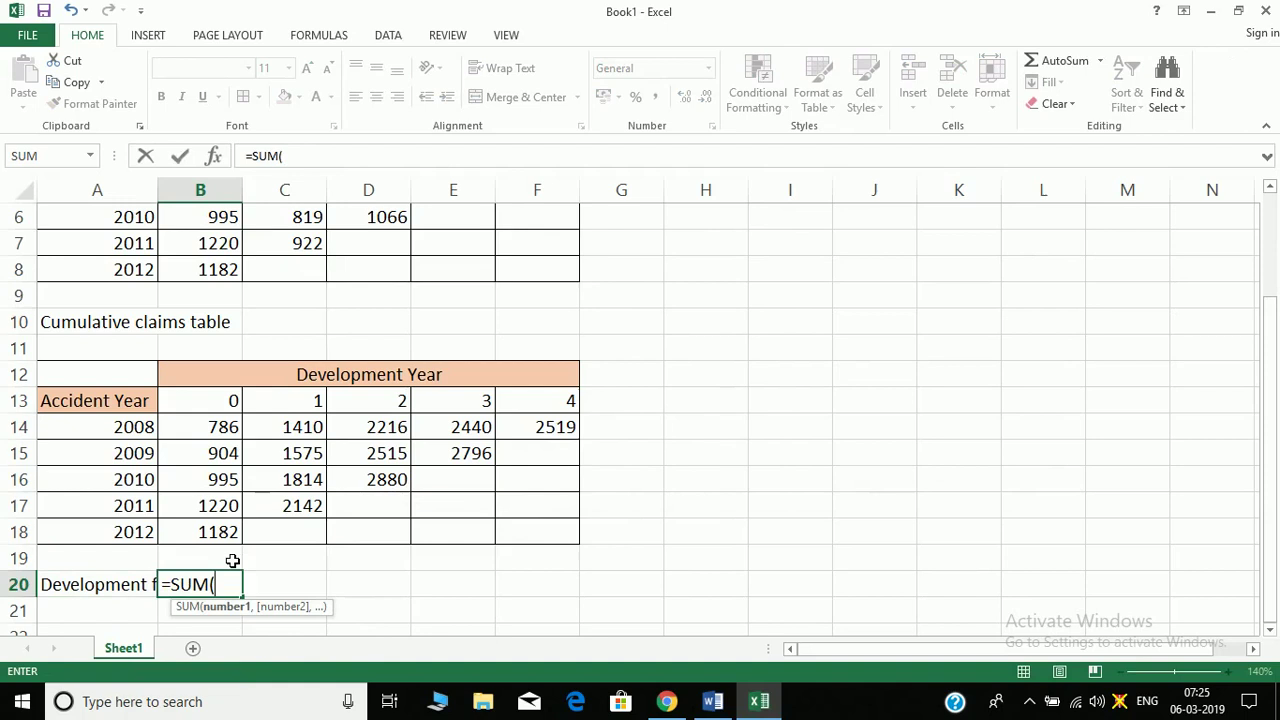
{"action": "key", "text": "Up"}
{"action": "key", "text": "Up"}
{"action": "key", "text": "Up"}
{"action": "key", "text": "Up"}
{"action": "key", "text": "Up"}
{"action": "key", "text": "Up"}
{"action": "key", "text": "Up"}
{"action": "key", "text": "Right"}
{"action": "key", "text": "Down"}
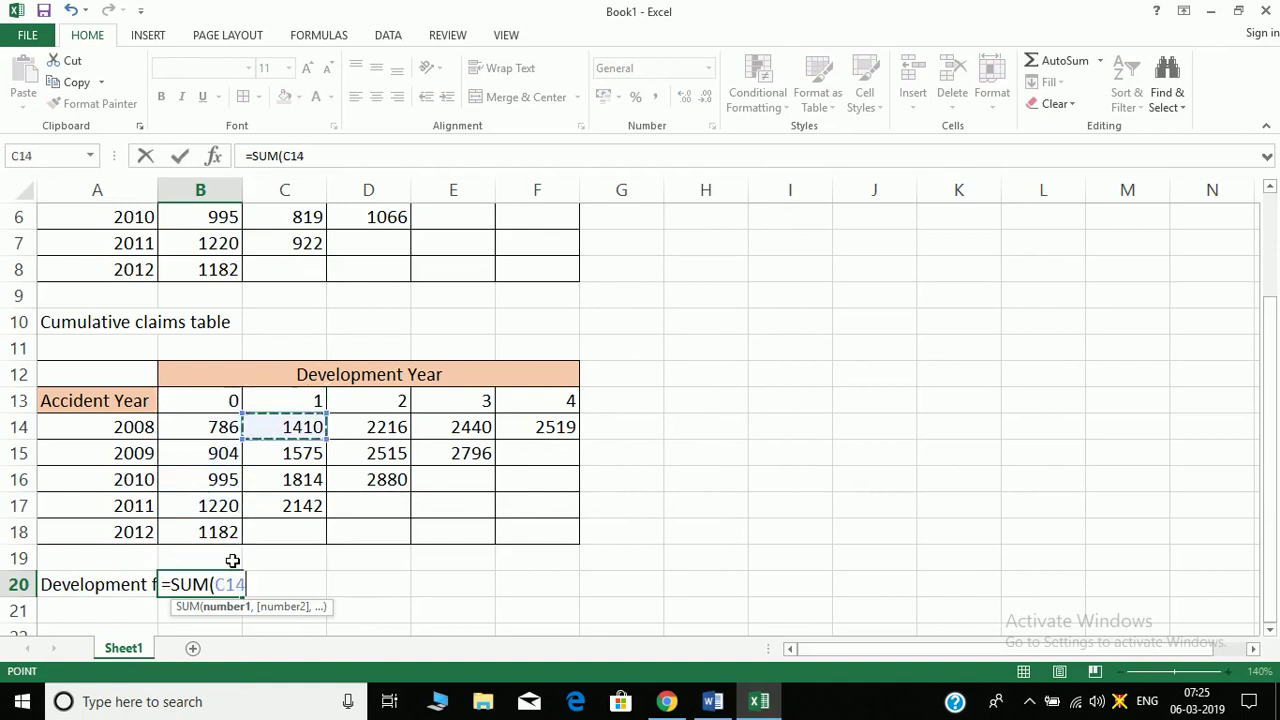
{"action": "key", "text": "shift+Down"}
{"action": "key", "text": "shift+Down"}
{"action": "key", "text": "shift+Down"}
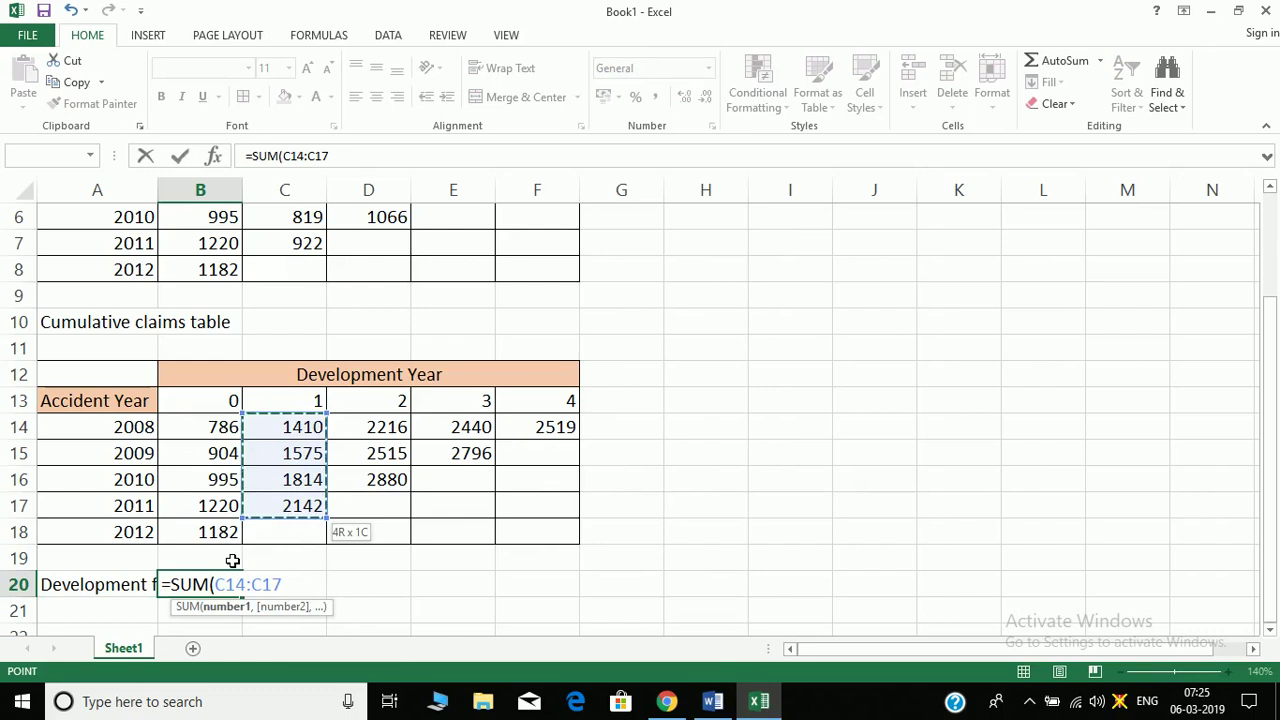
- Divide by the sum of the matching development year 0 claims, completing B20 as =SUM(C14:C17)/SUM(B14:B17)
{"action": "type", "text": ")/s"}
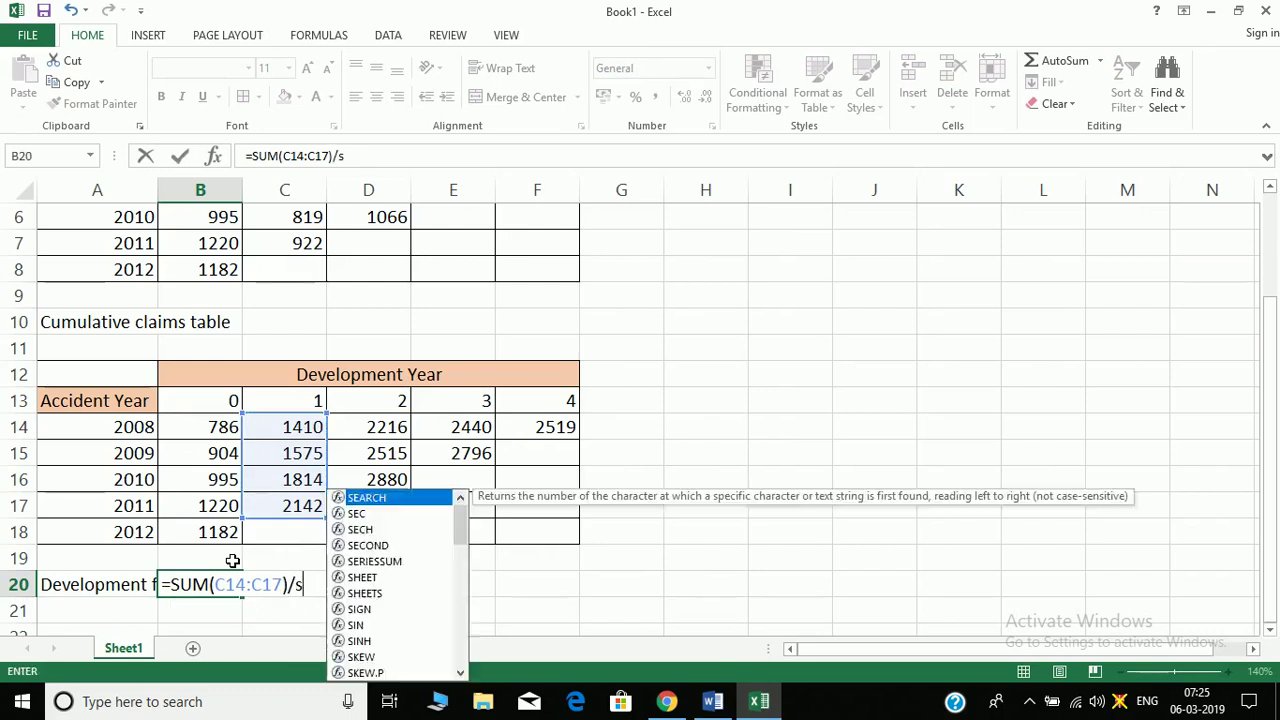
{"action": "type", "text": "um"}
{"action": "key", "text": "Tab"}
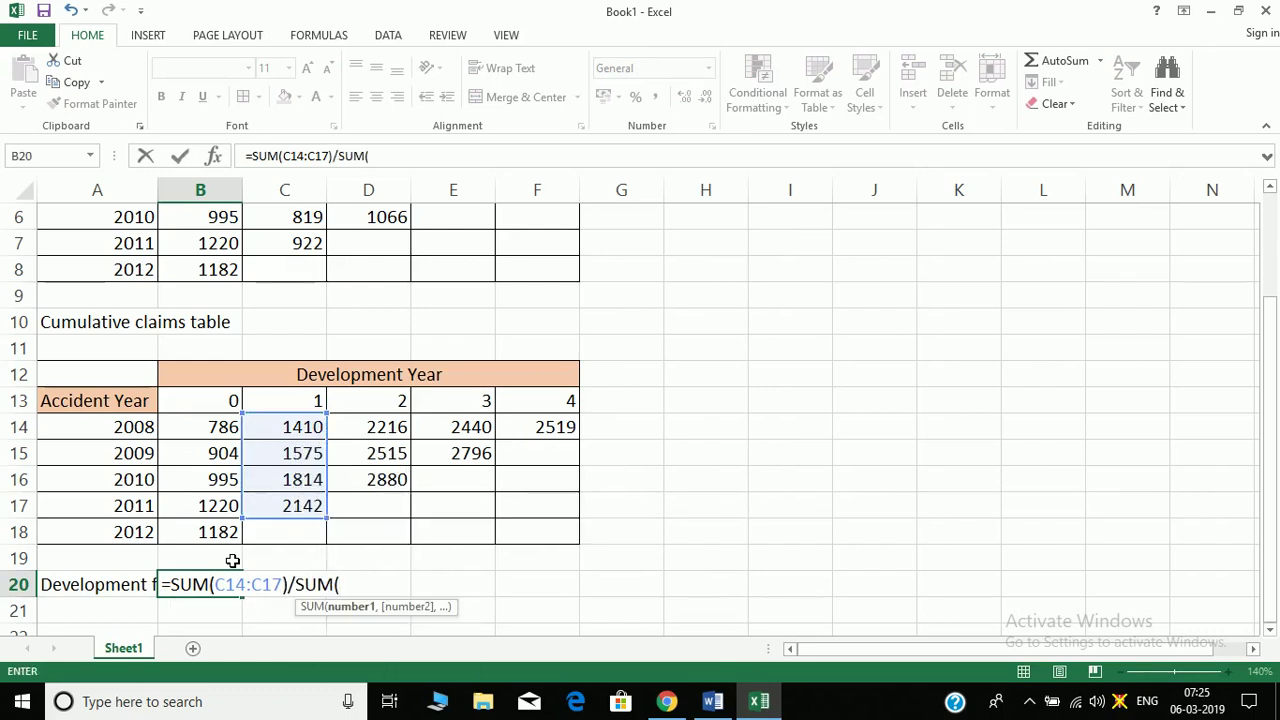
{"action": "key", "text": "Left"}
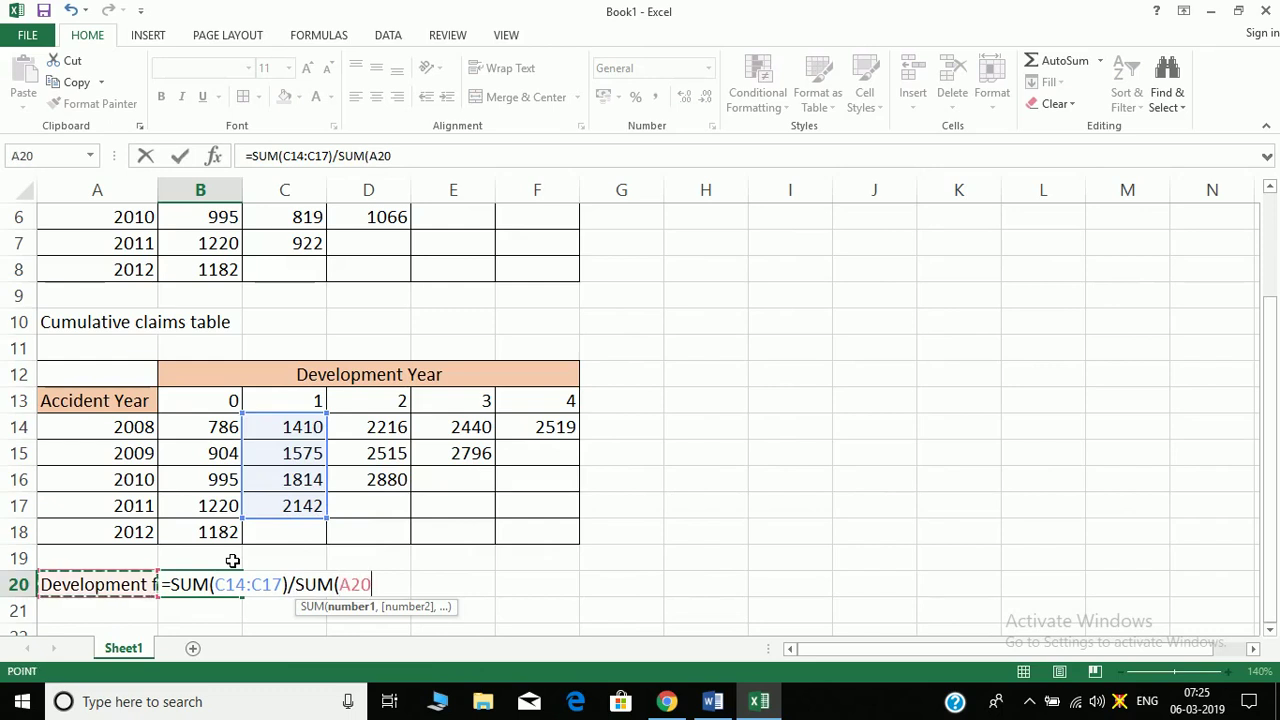
{"action": "key", "text": "Up"}
{"action": "key", "text": "Up"}
{"action": "key", "text": "Up"}
{"action": "key", "text": "Up"}
{"action": "key", "text": "Up"}
{"action": "key", "text": "Right"}
{"action": "key", "text": "Up"}
{"action": "key", "text": "shift+Down"}
{"action": "key", "text": "shift+Down"}
{"action": "key", "text": "shift+Down"}
{"action": "key", "text": "shift+Down"}
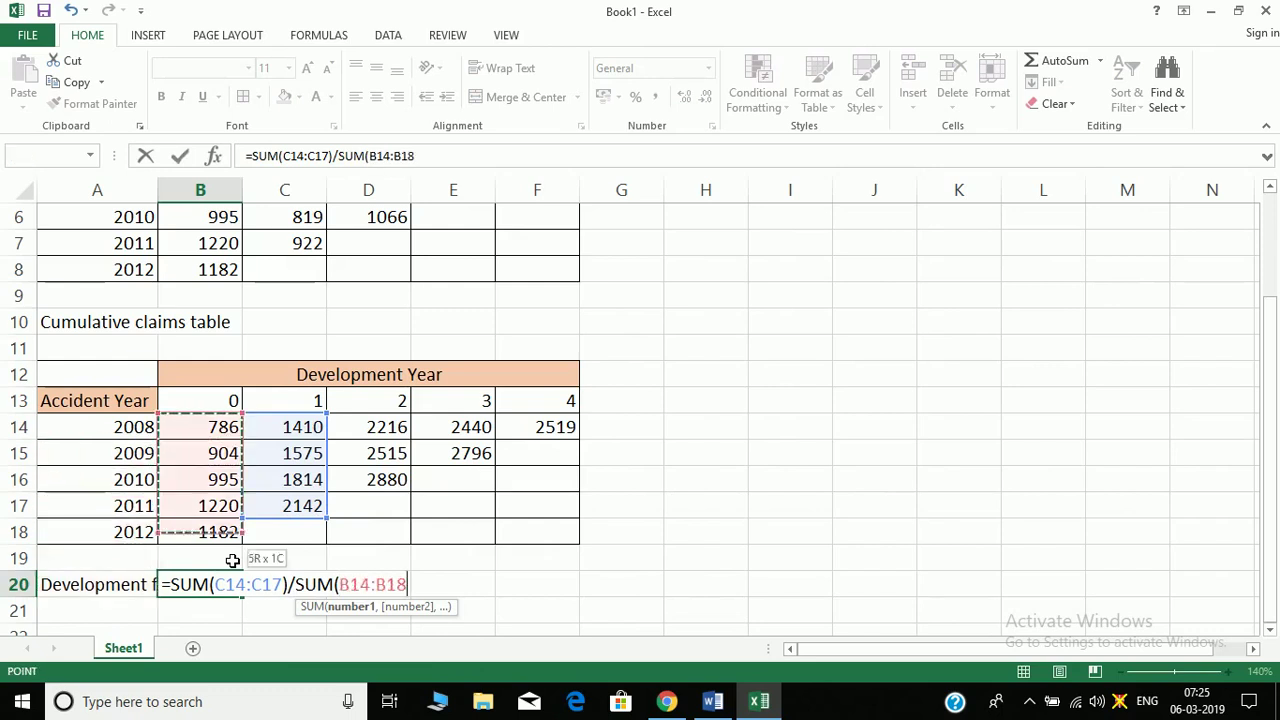
{"action": "key", "text": "shift+Up"}
{"action": "key", "text": "shift+Up"}
{"action": "key", "text": "shift+Up"}
{"action": "key", "text": "shift+Up"}
{"action": "key", "text": "shift+Up"}
{"action": "key", "text": "shift+Up"}
{"action": "key", "text": "Down"}
{"action": "key", "text": "Down"}
{"action": "key", "text": "Down"}
{"action": "key", "text": "Up"}
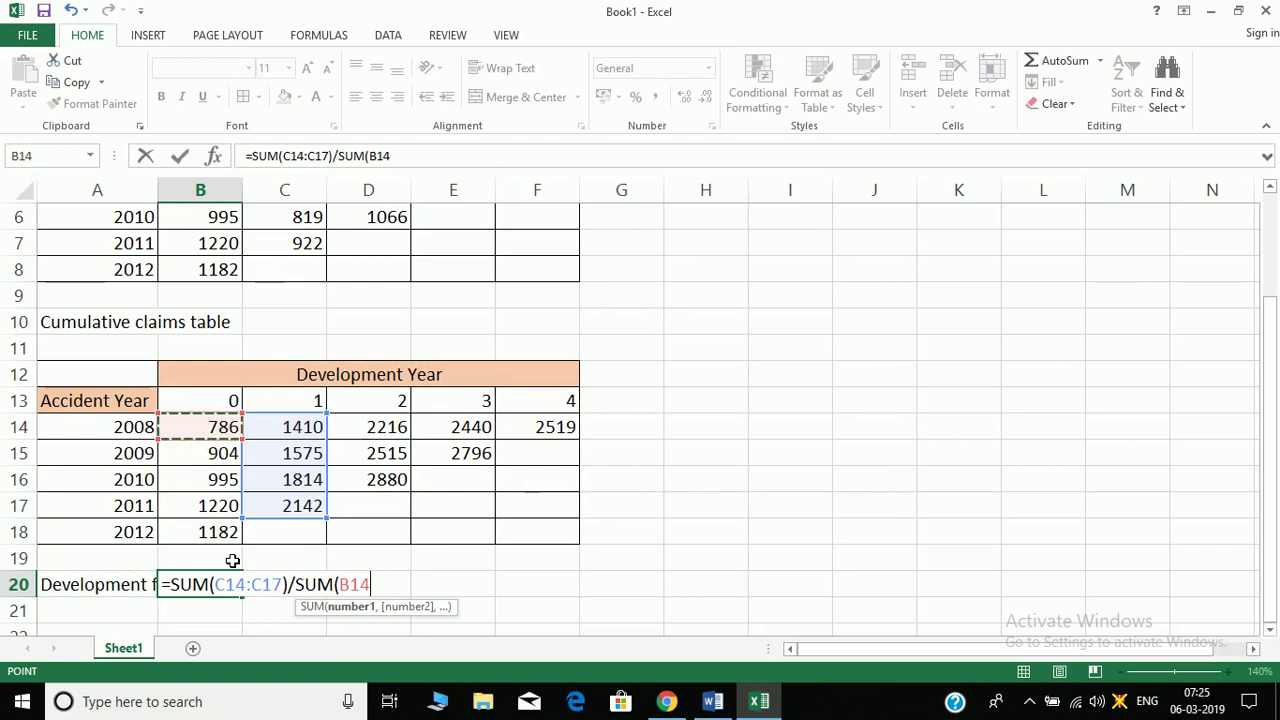
{"action": "key", "text": "shift+Down"}
{"action": "key", "text": "shift+Down"}
{"action": "key", "text": "shift+Down"}
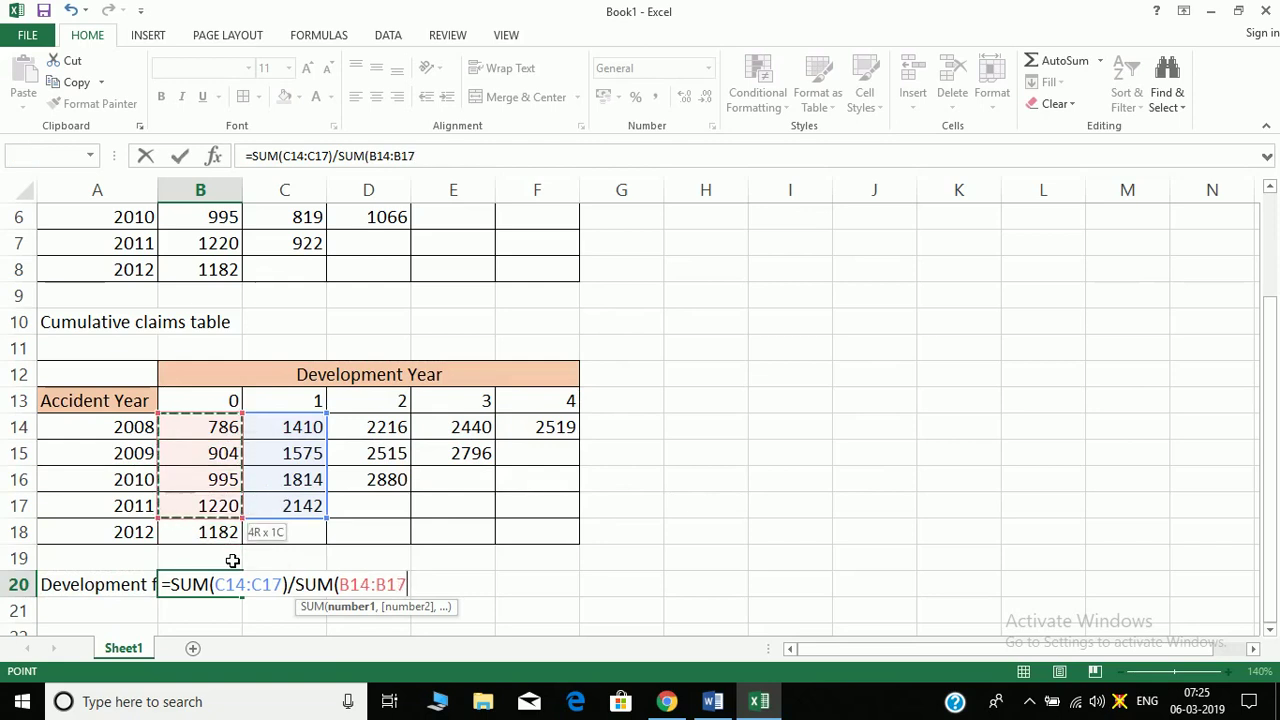
{"action": "type", "text": ")"}
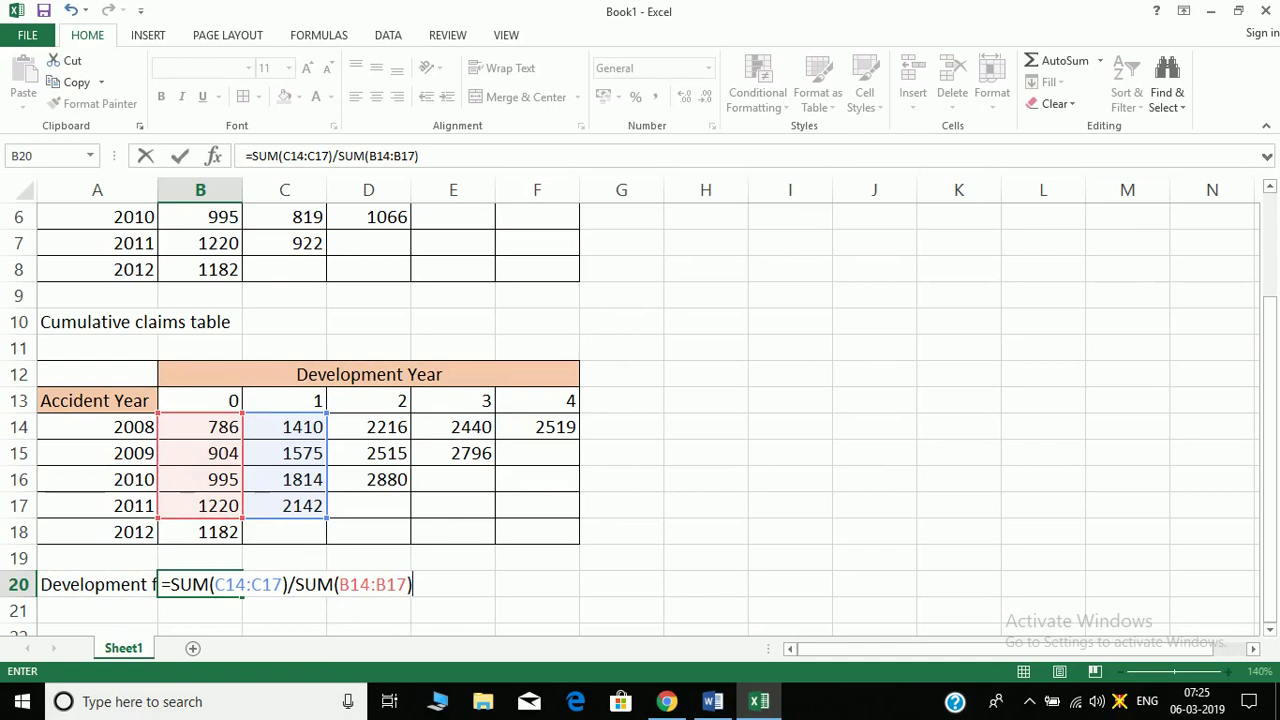
{"action": "key", "text": "Return"}
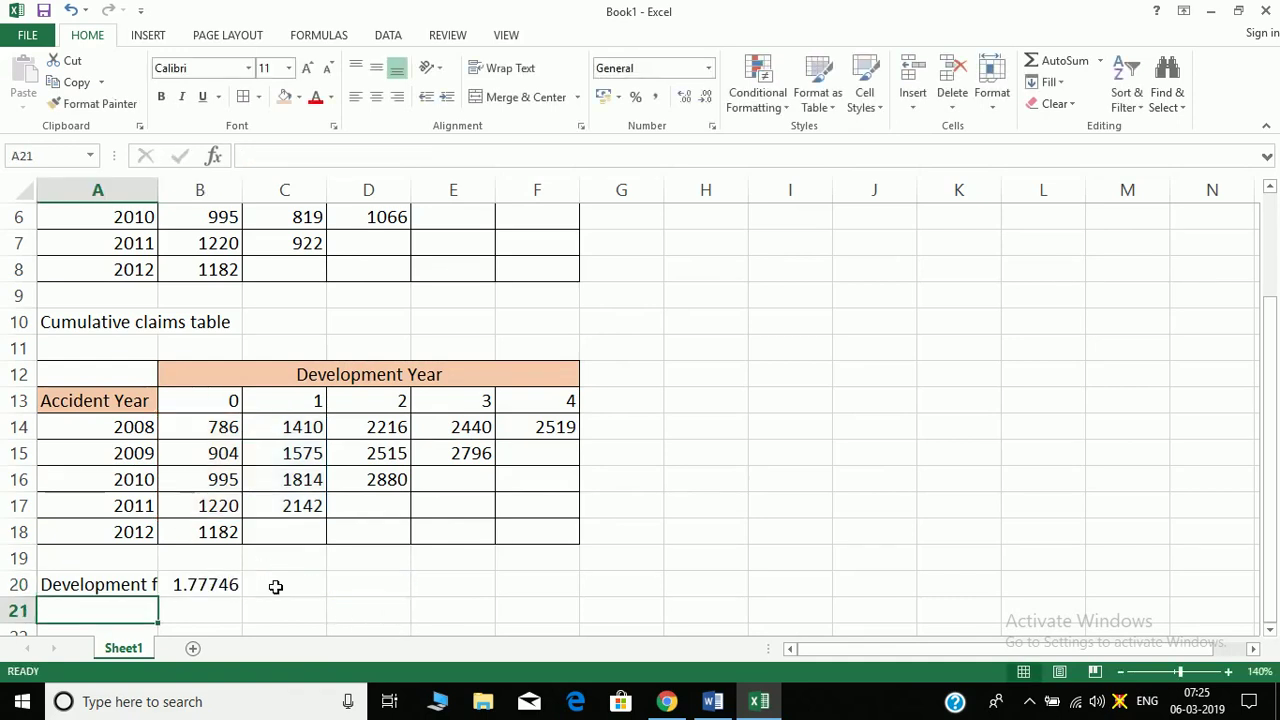
{"action": "left_click", "coordinate": [213, 586]}
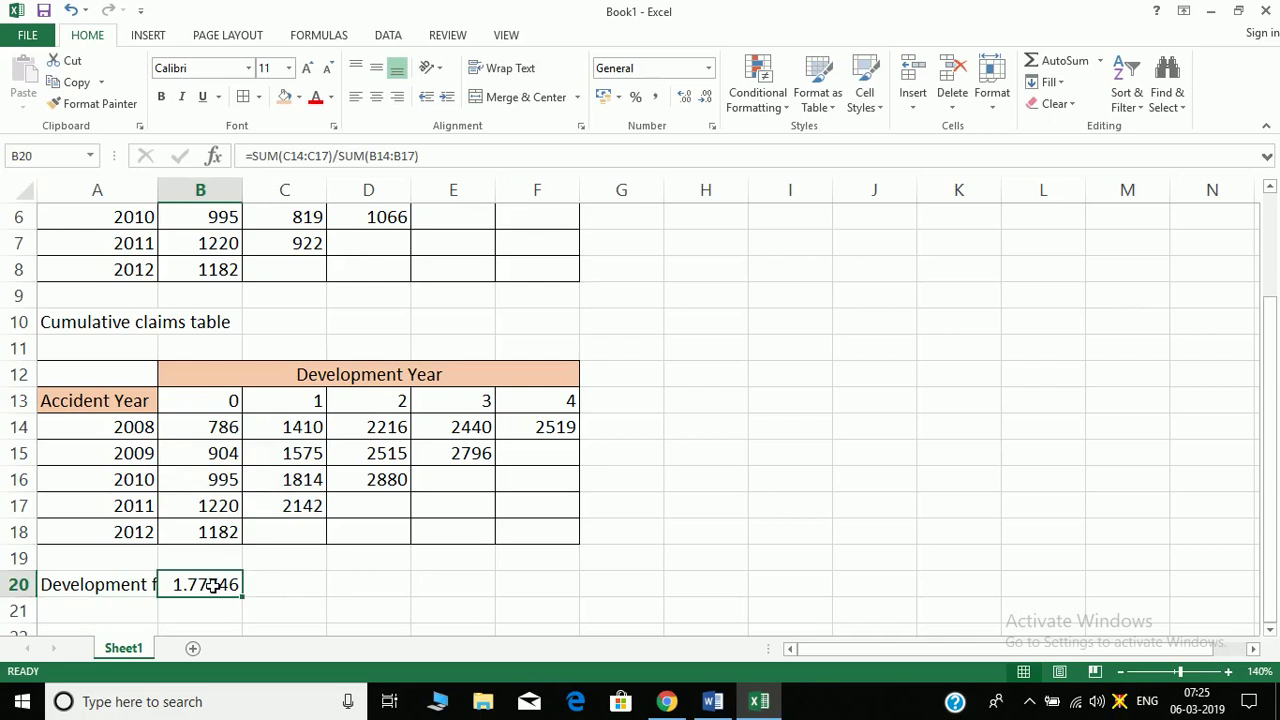
{"action": "key", "text": "Right"}
{"action": "type", "text": "=s"}
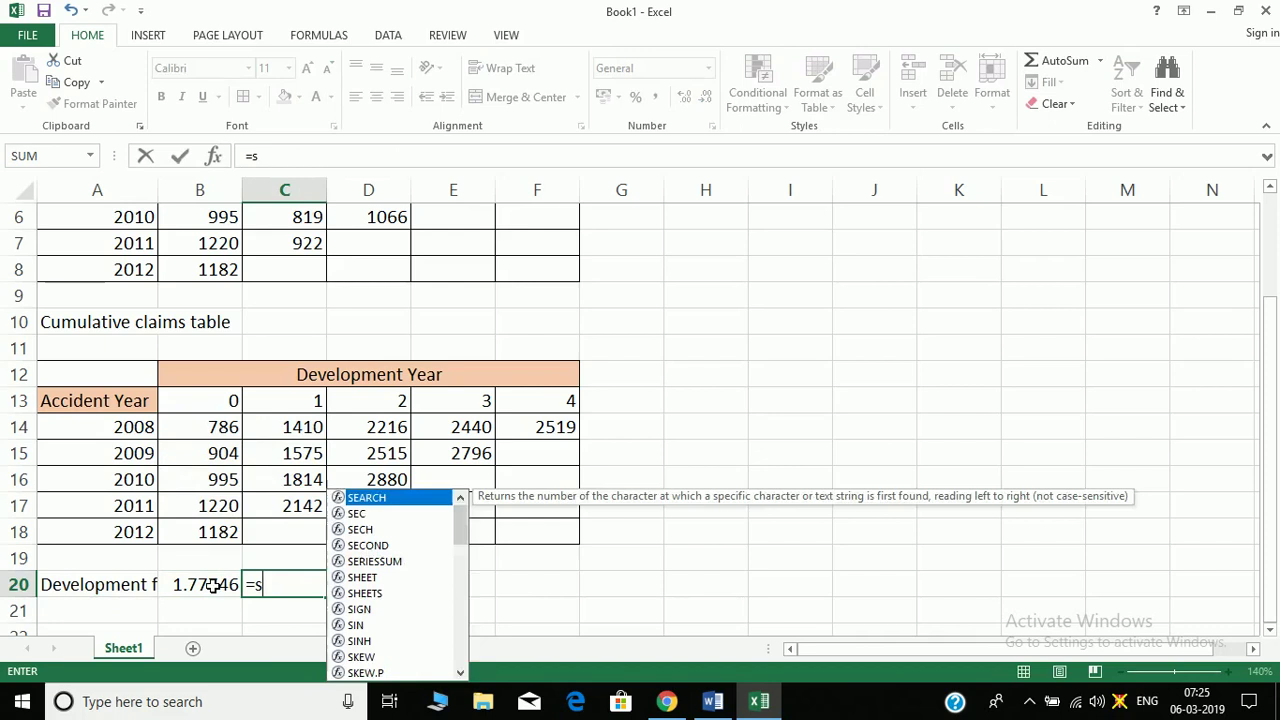
{"action": "type", "text": "u"}
{"action": "key", "text": "BackSpace"}
{"action": "key", "text": "Escape"}
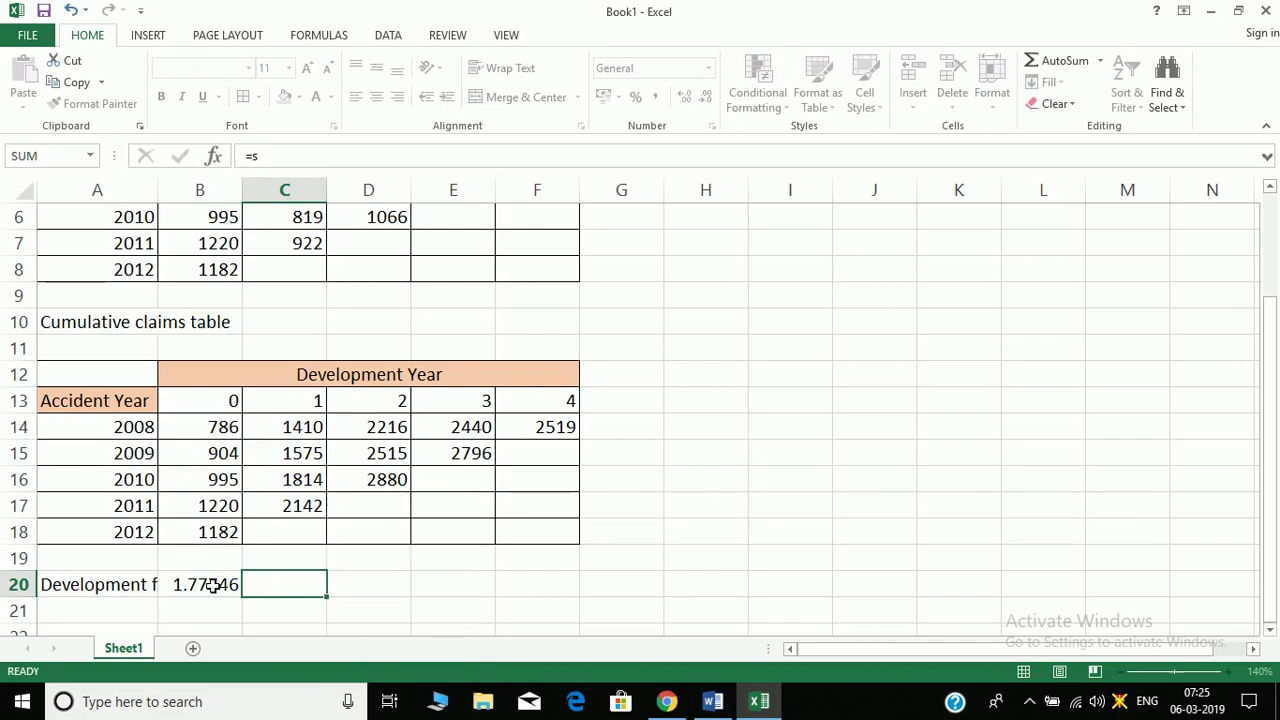
- Insert a blank row directly above the development factors row
{"action": "key", "text": "Left"}
{"action": "key", "text": "Up"}
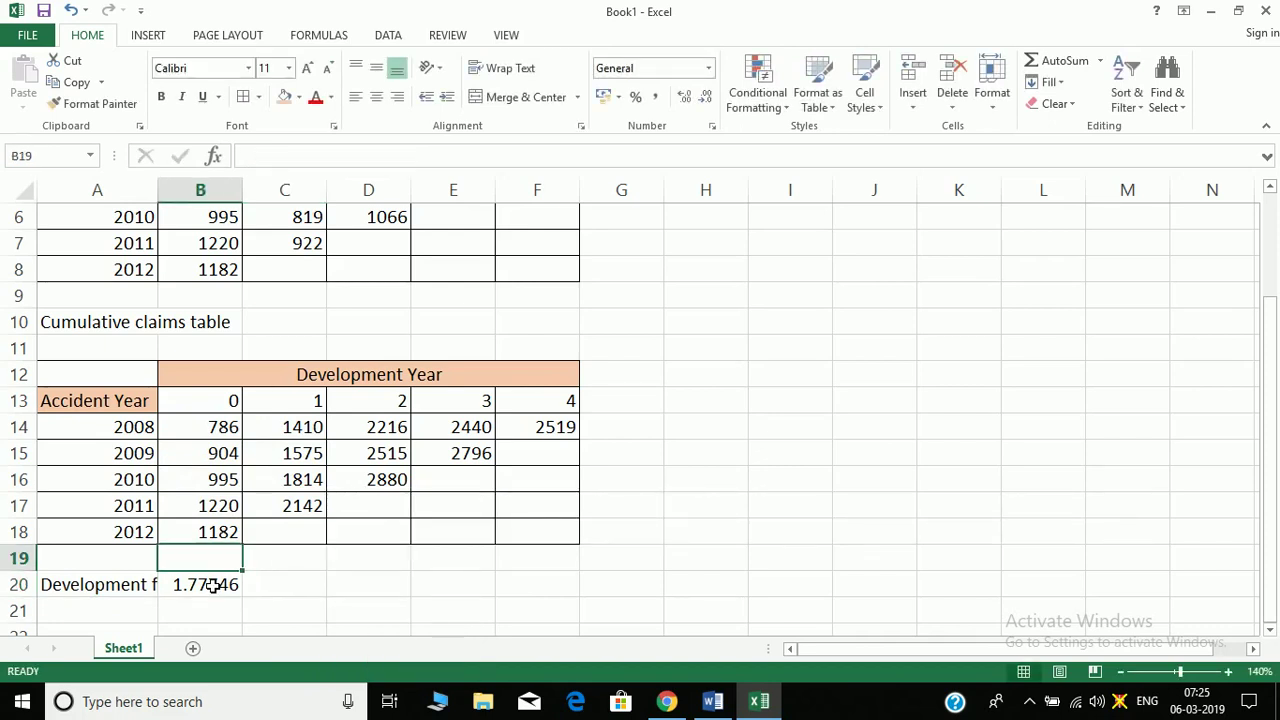
{"action": "key", "text": "shift+space"}
{"action": "key", "text": "ctrl+shift+plus"}
- Label the development factor columns f(0,1) in B20 and f(1,2) in C20
{"action": "left_click", "coordinate": [213, 585]}
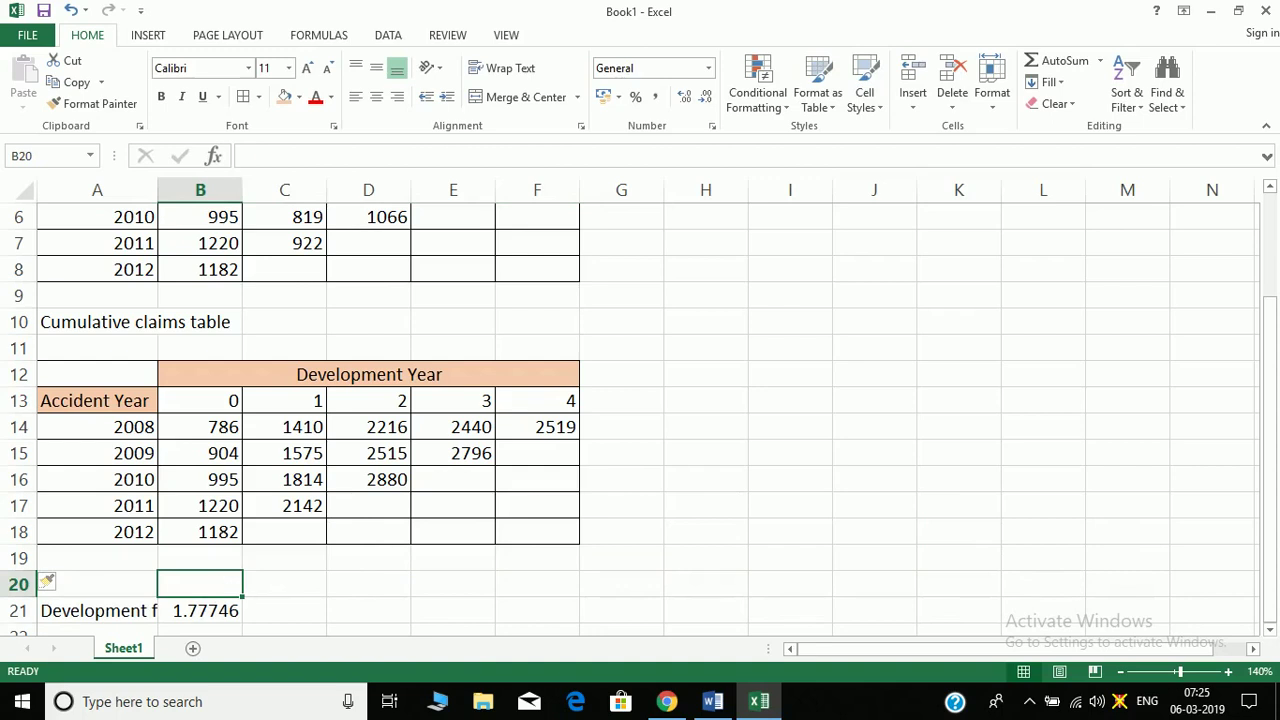
{"action": "type", "text": "f(o,1"}
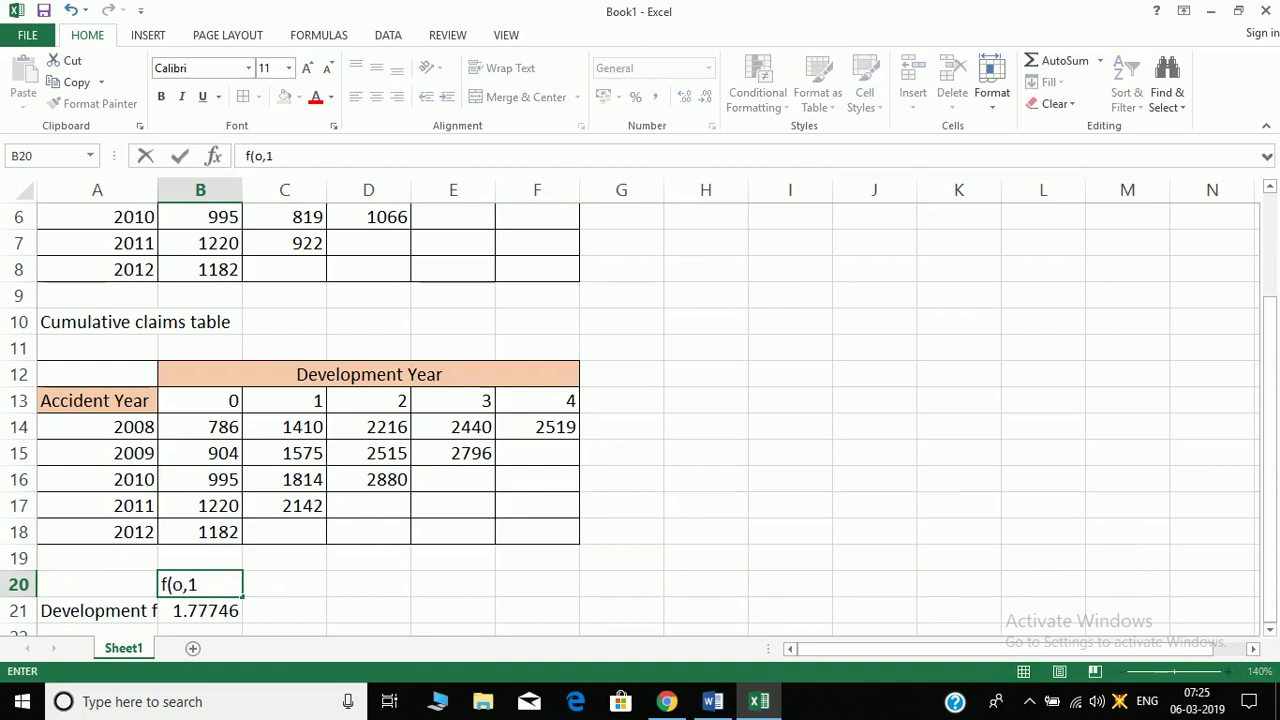
{"action": "type", "text": ")"}
{"action": "key", "text": "BackSpace"}
{"action": "key", "text": "BackSpace"}
{"action": "key", "text": "BackSpace"}
{"action": "key", "text": "BackSpace"}
{"action": "type", "text": "0,1)"}
{"action": "key", "text": "Tab"}
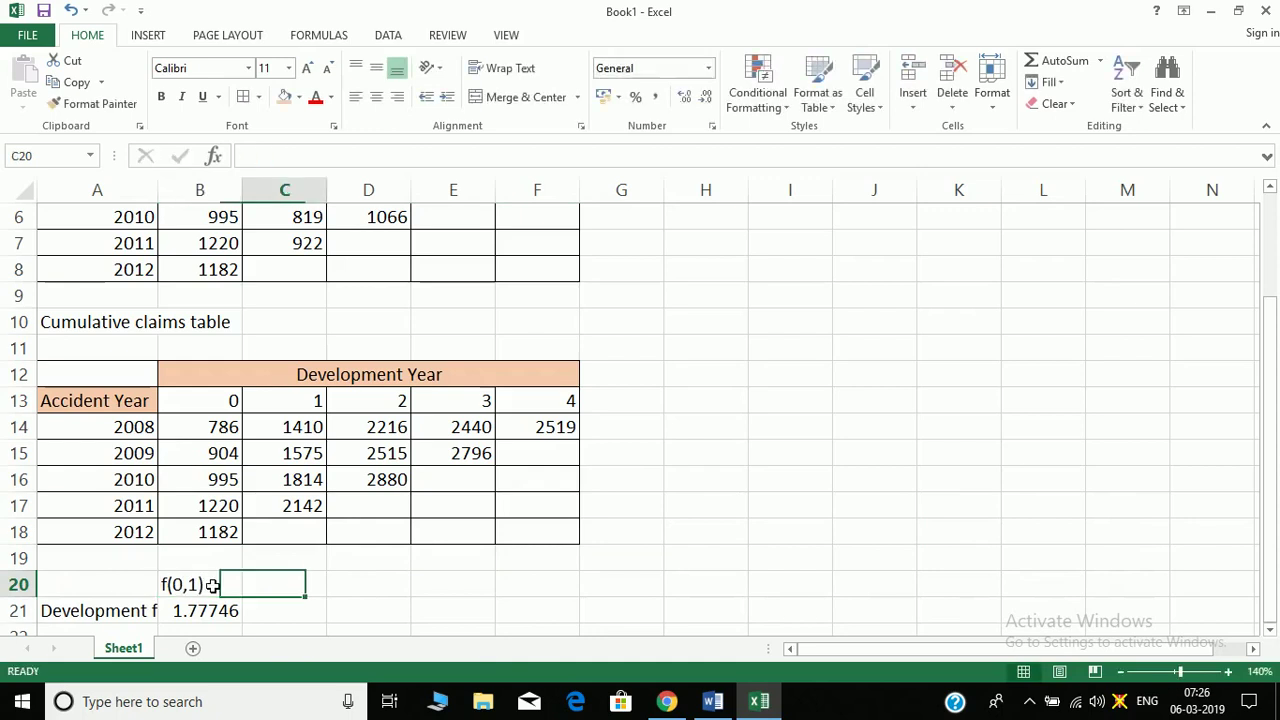
{"action": "type", "text": "f(1,2)"}
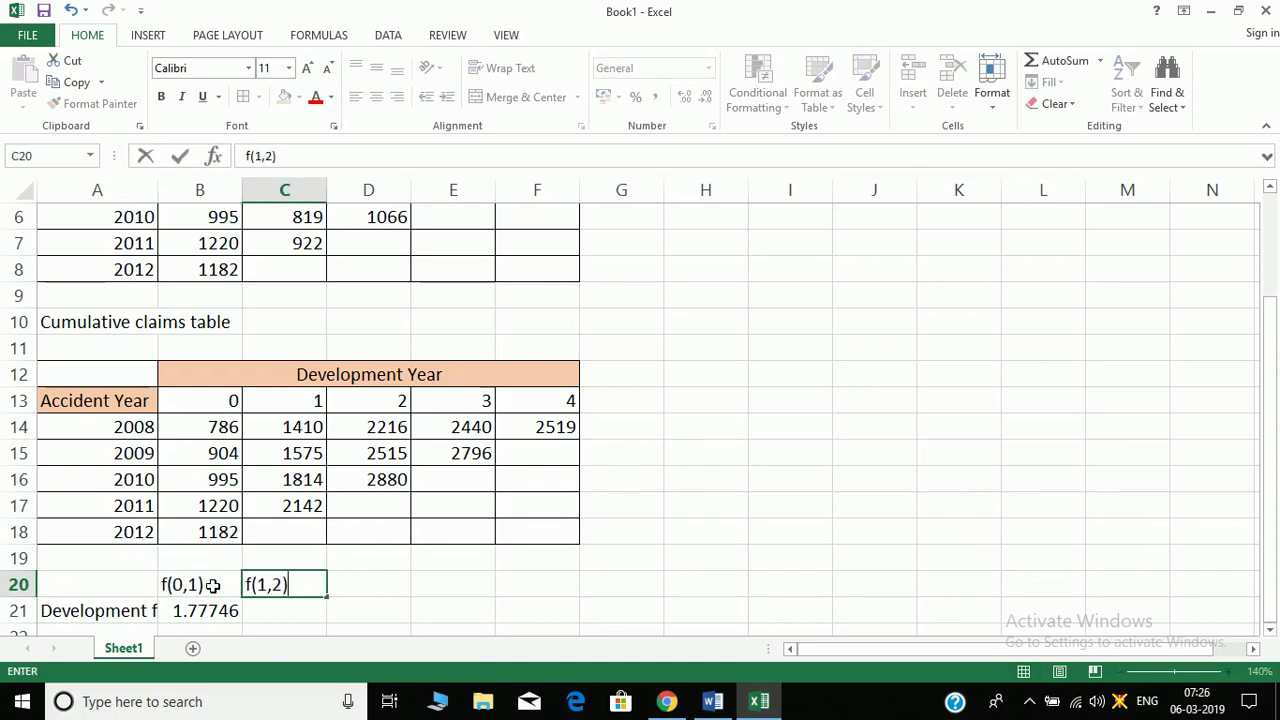
{"action": "key", "text": "Tab"}
{"action": "key", "text": "Left"}
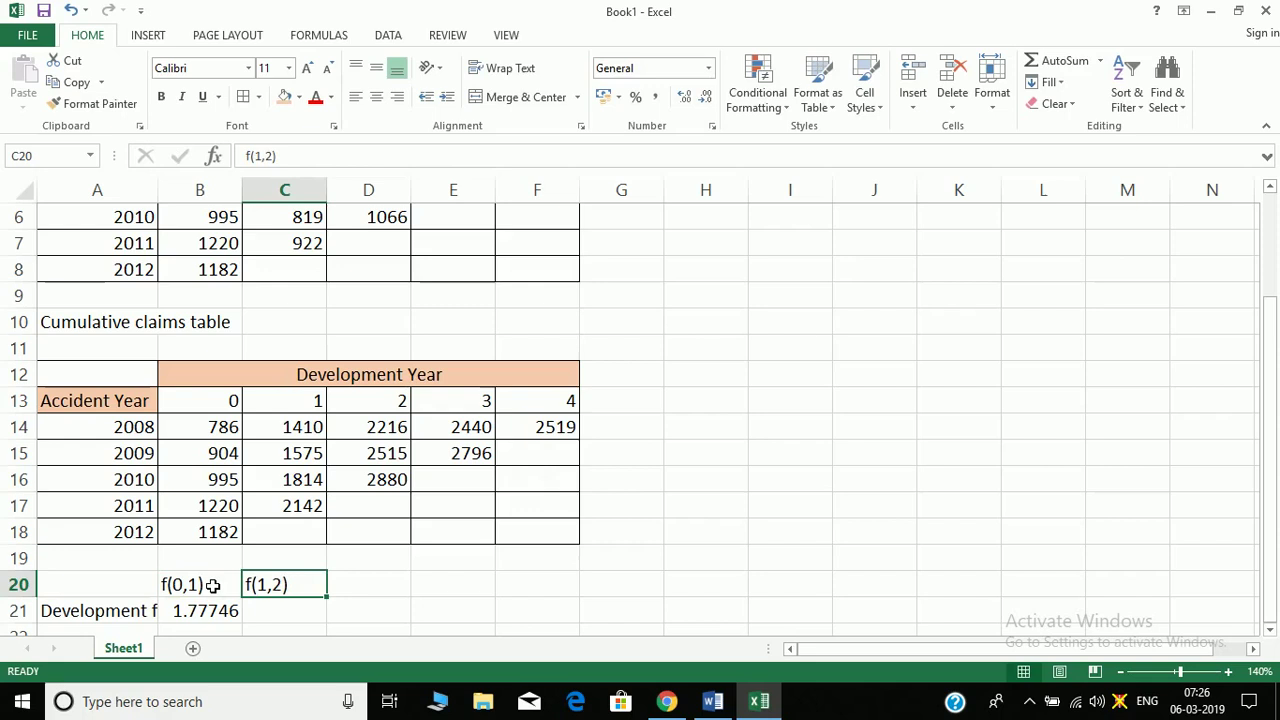
- Begin the formula in C21 with the sum of the development year 2 cumulative claims, D14:D16
{"action": "key", "text": "Down"}
{"action": "type", "text": "=sum"}
{"action": "key", "text": "Tab"}
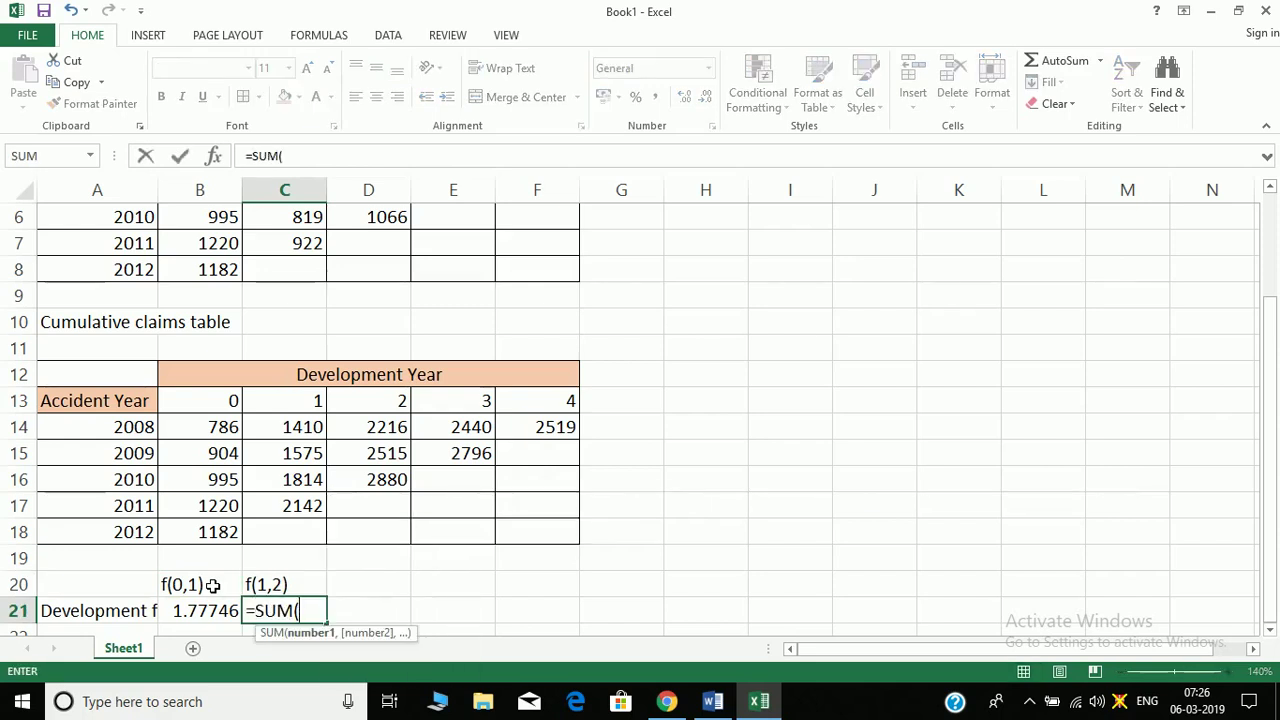
{"action": "key", "text": "Up"}
{"action": "key", "text": "Up"}
{"action": "key", "text": "Up"}
{"action": "key", "text": "Up"}
{"action": "key", "text": "Up"}
{"action": "key", "text": "Up"}
{"action": "key", "text": "Right"}
{"action": "key", "text": "Up"}
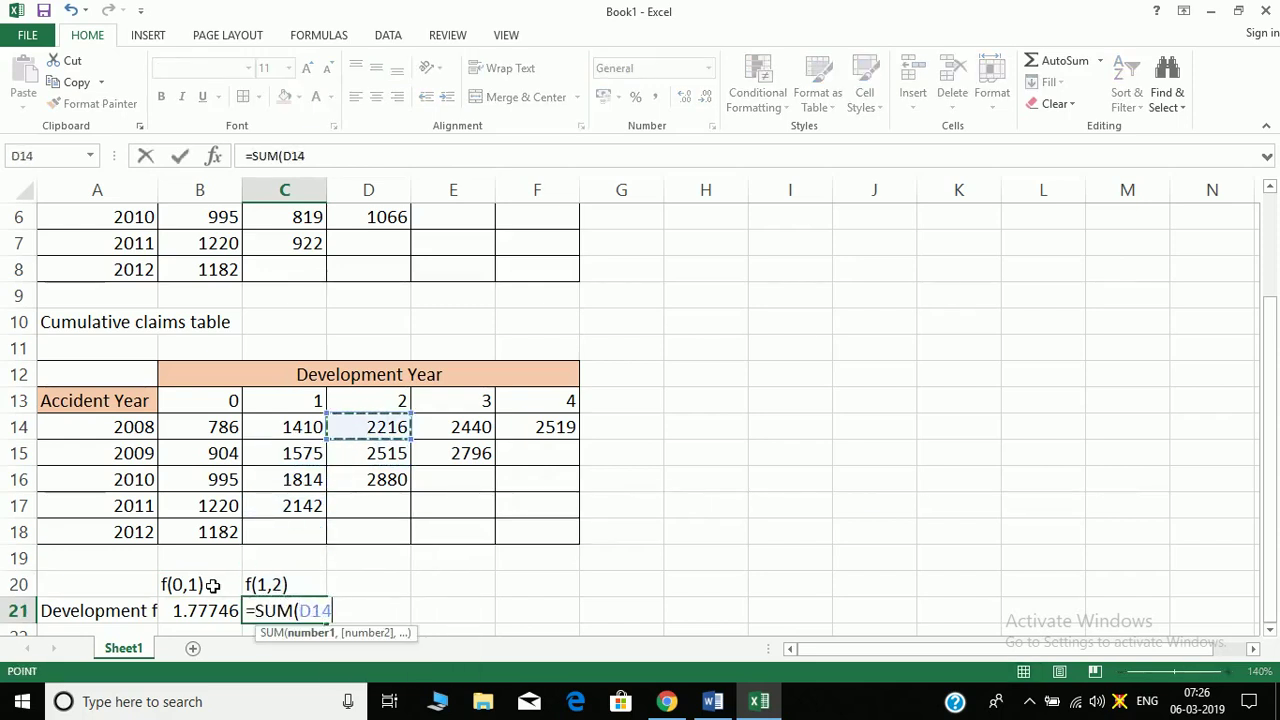
{"action": "key", "text": "shift+Down"}
{"action": "key", "text": "shift+Down"}
{"action": "type", "text": ")"}
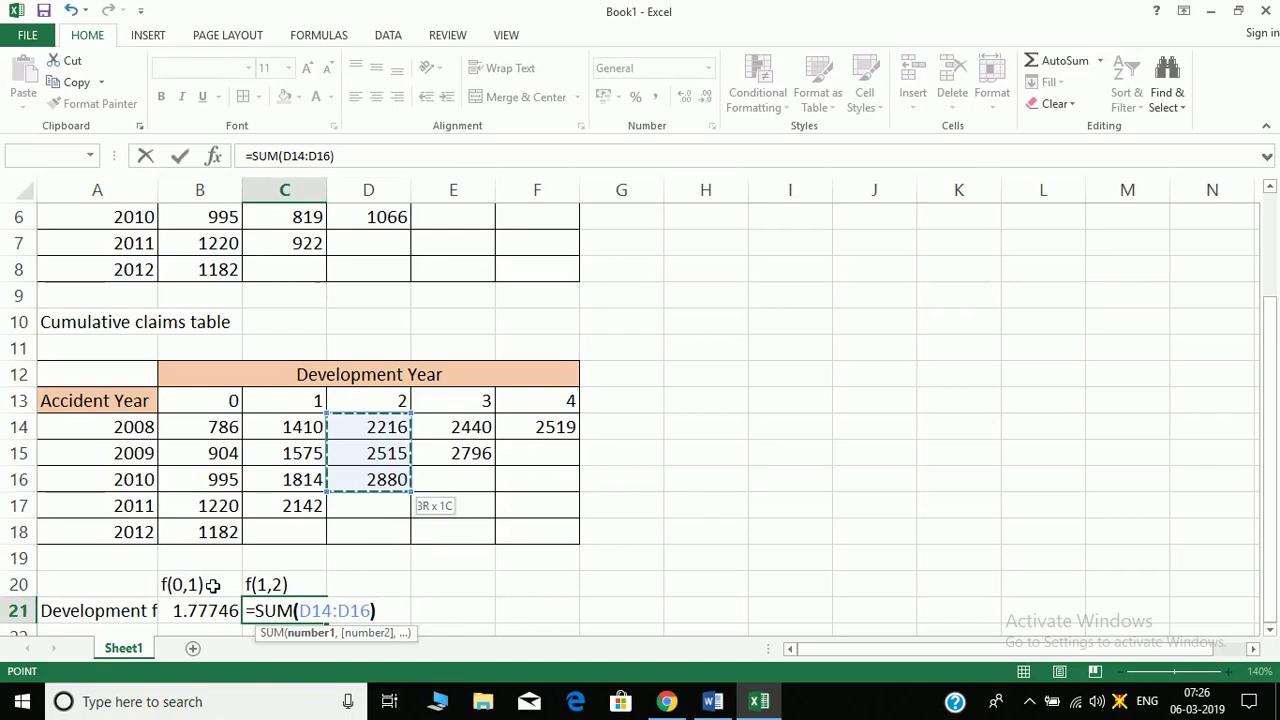
- Divide by the sum of the matching development year 1 claims, completing C21 as =SUM(D14:D16)/SUM(C14:C16)
{"action": "type", "text": "/sum"}
{"action": "key", "text": "Tab"}
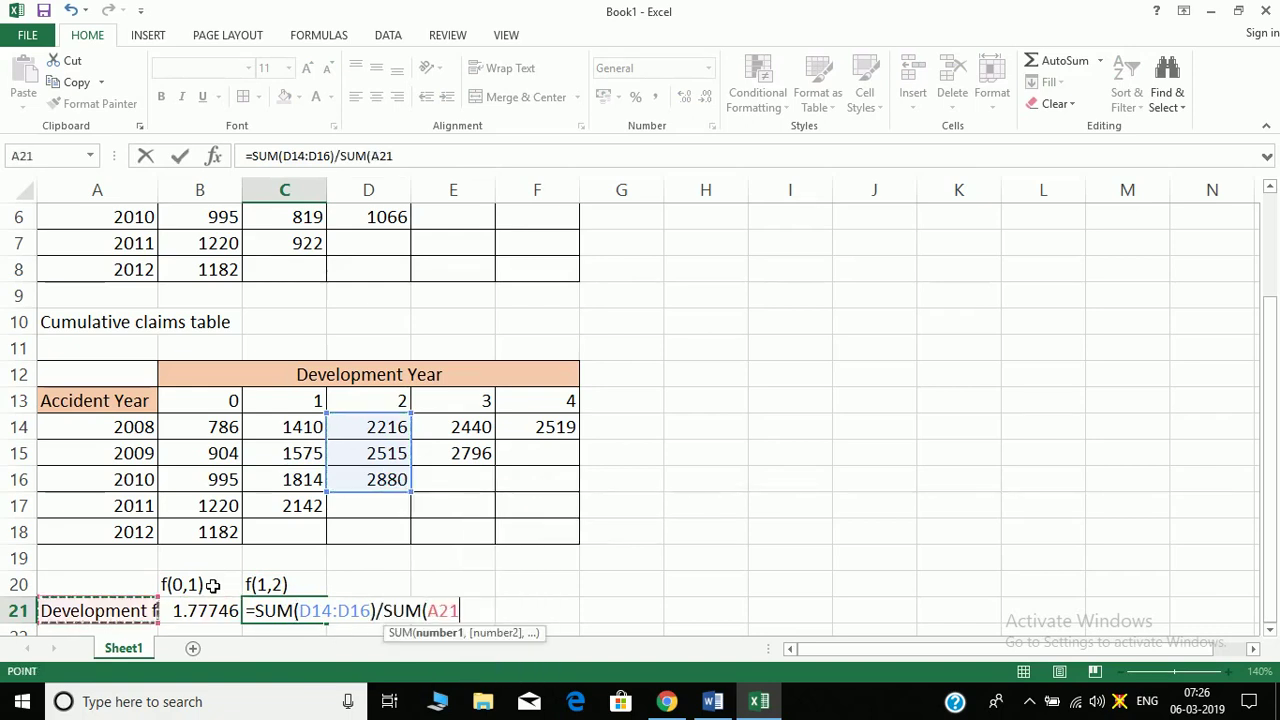
{"action": "key", "text": "Up"}
{"action": "key", "text": "Up"}
{"action": "key", "text": "Up"}
{"action": "key", "text": "Up"}
{"action": "key", "text": "Up"}
{"action": "key", "text": "Up"}
{"action": "key", "text": "Up"}
{"action": "key", "text": "Up"}
{"action": "key", "text": "Right"}
{"action": "key", "text": "Down"}
{"action": "key", "text": "Down"}
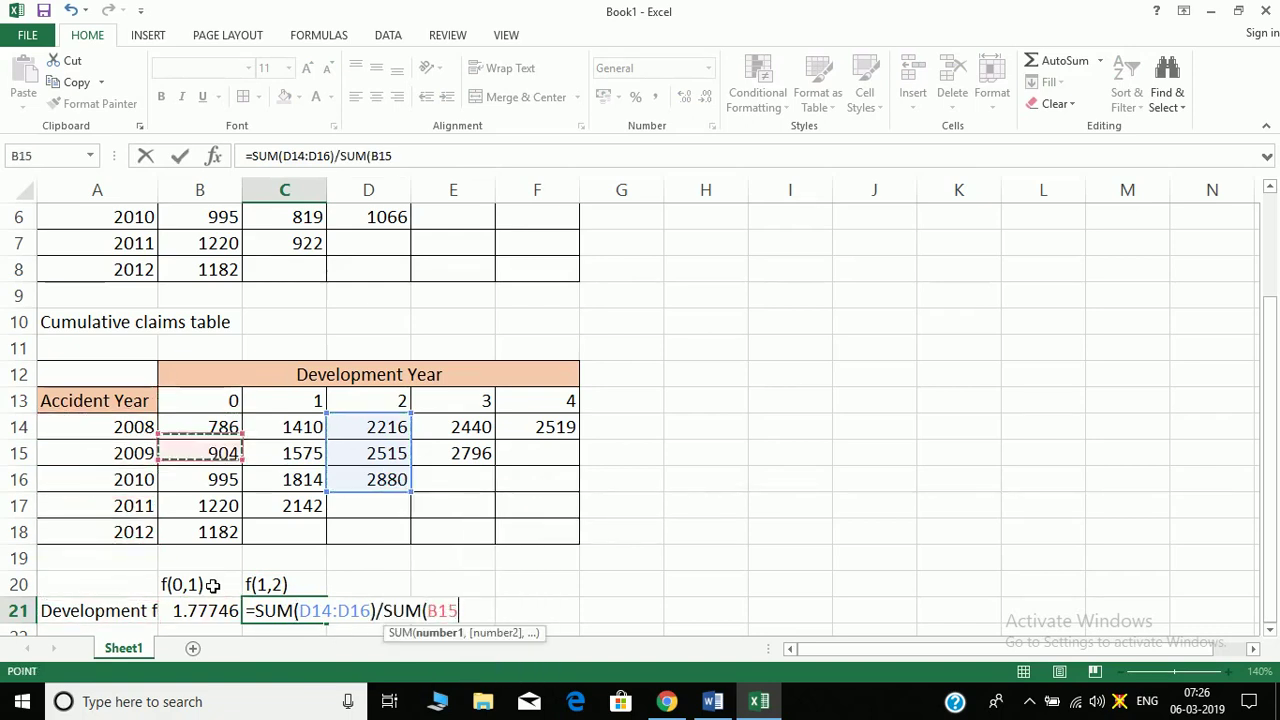
{"action": "key", "text": "Right"}
{"action": "key", "text": "Up"}
{"action": "key", "text": "shift+Down"}
{"action": "key", "text": "shift+Down"}
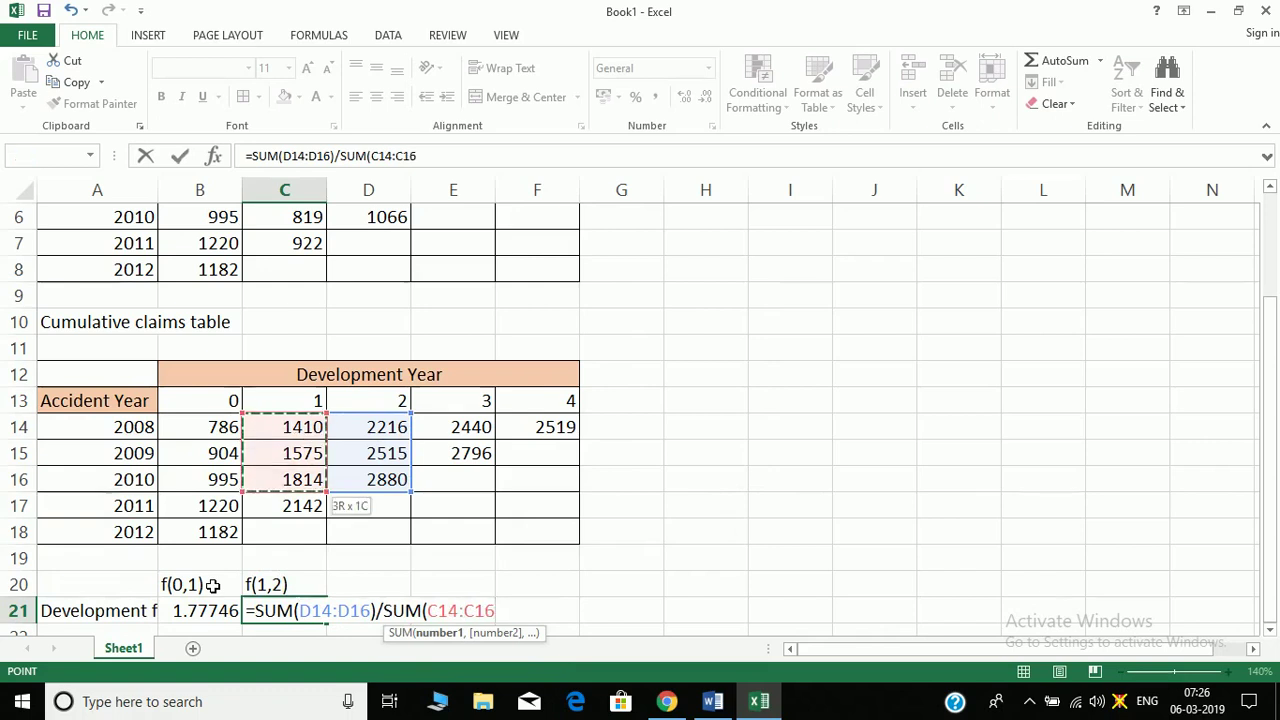
{"action": "type", "text": ")"}
{"action": "key", "text": "Return"}
- Label the third development factor column f(2,3) in D20
{"action": "key", "text": "Up"}
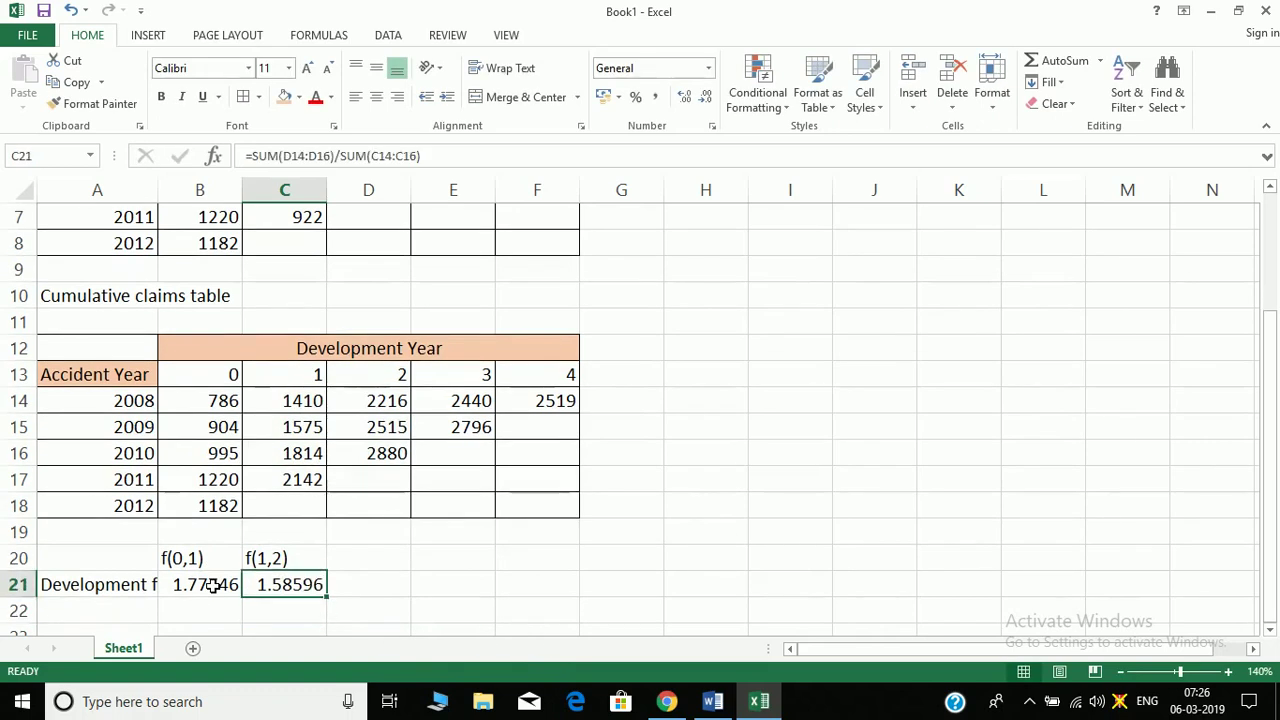
{"action": "key", "text": "Right"}
{"action": "key", "text": "Up"}
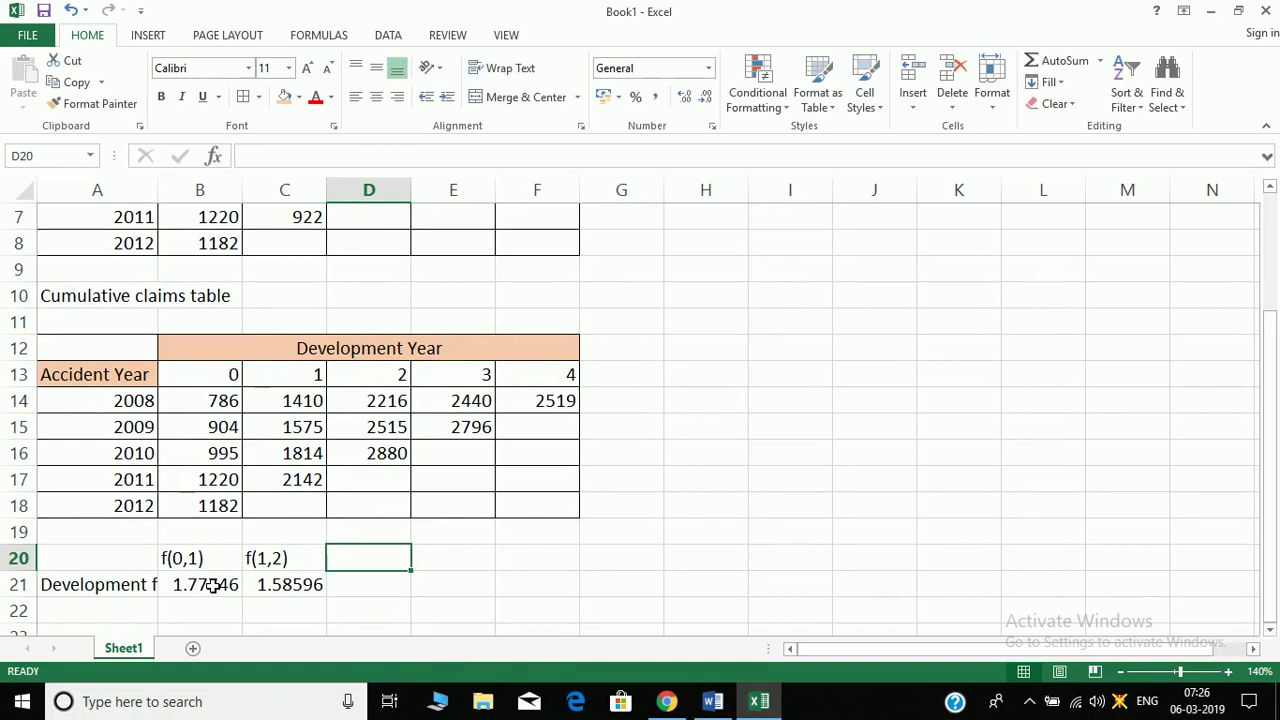
{"action": "type", "text": "f(2,3"}
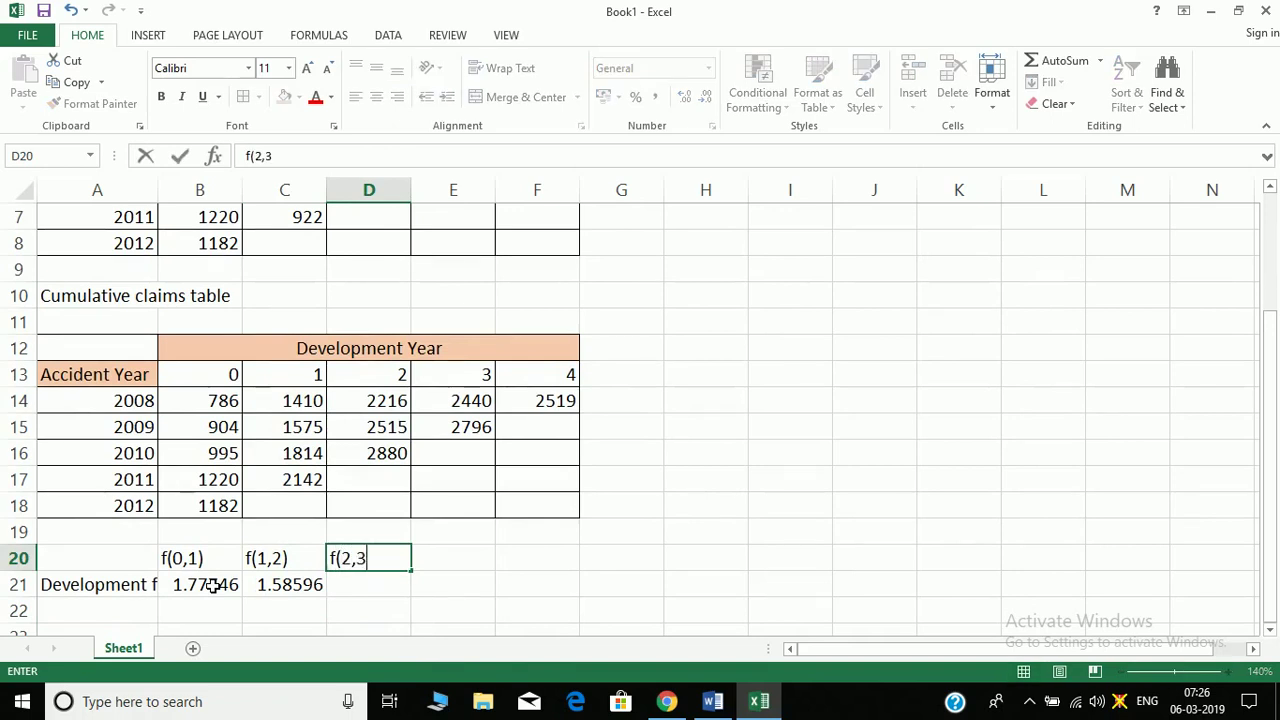
{"action": "key", "text": "Return"}
- Begin the formula in D21 with the sum of the development year 3 cumulative claims, E14:E15
{"action": "type", "text": "=su"}
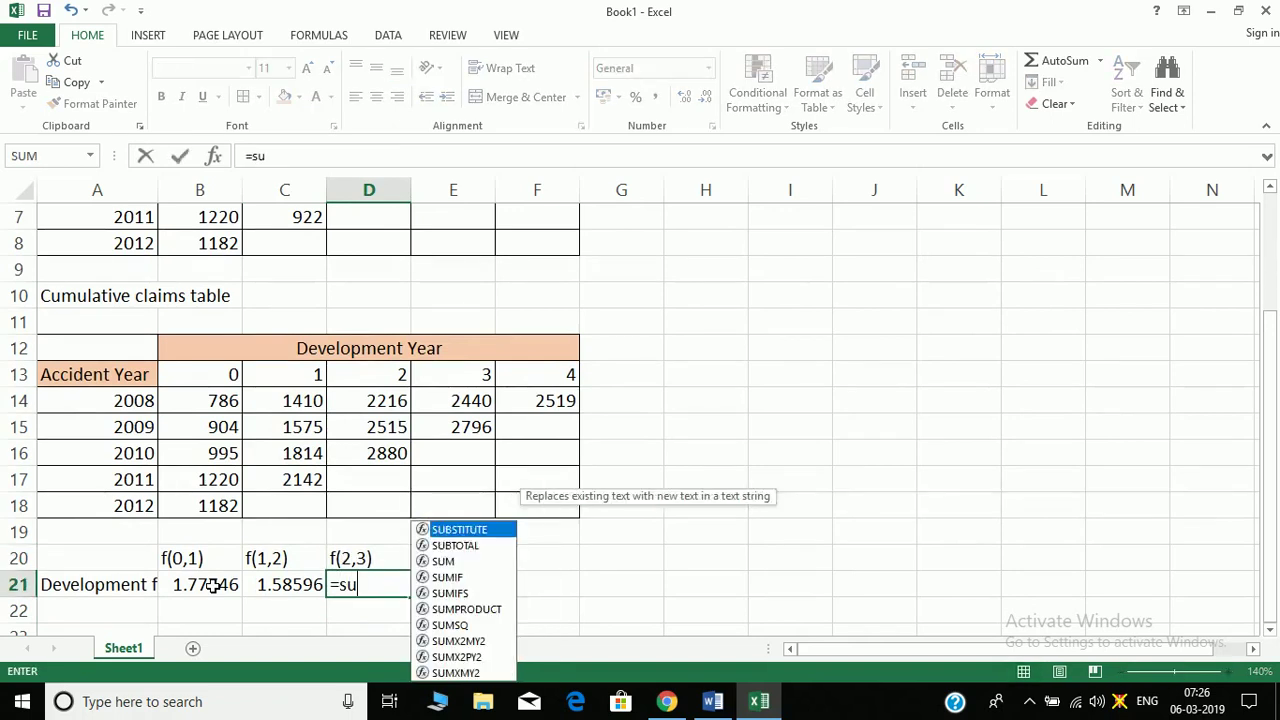
{"action": "type", "text": "m("}
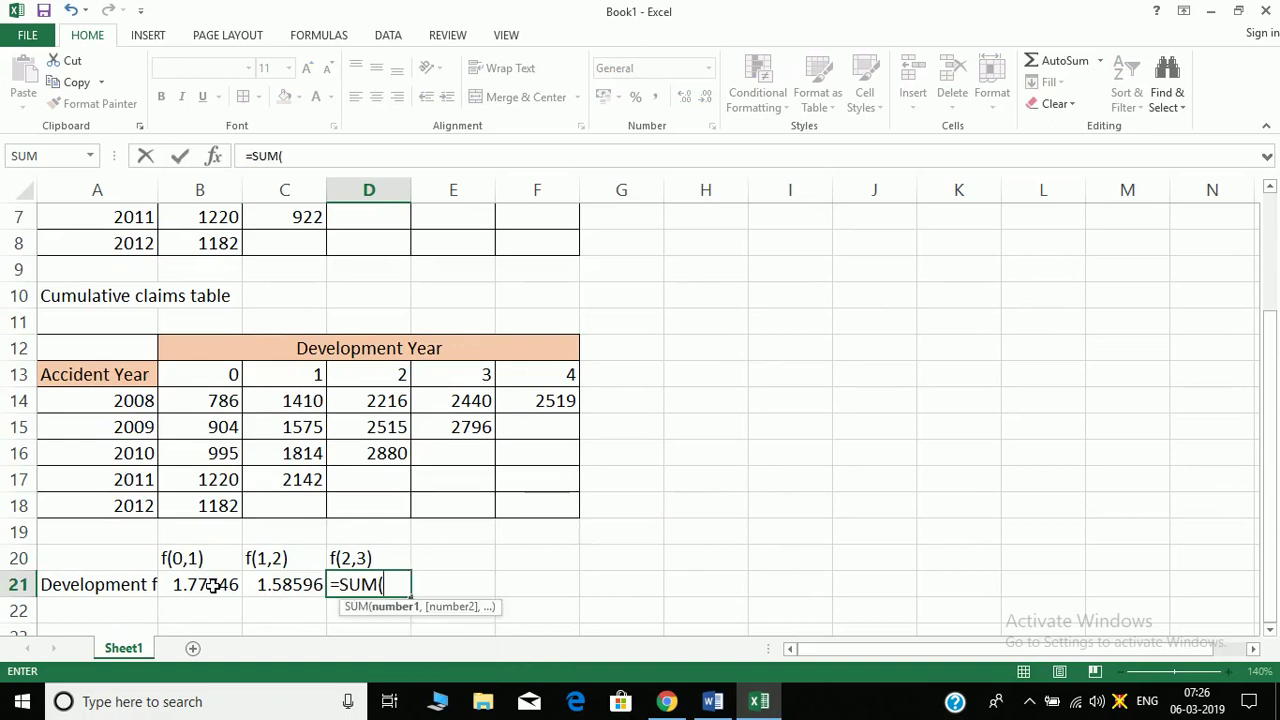
{"action": "key", "text": "Up"}
{"action": "key", "text": "Up"}
{"action": "key", "text": "Up"}
{"action": "key", "text": "Up"}
{"action": "key", "text": "Up"}
{"action": "key", "text": "Up"}
{"action": "key", "text": "Up"}
{"action": "key", "text": "Right"}
{"action": "key", "text": "shift+Down"}
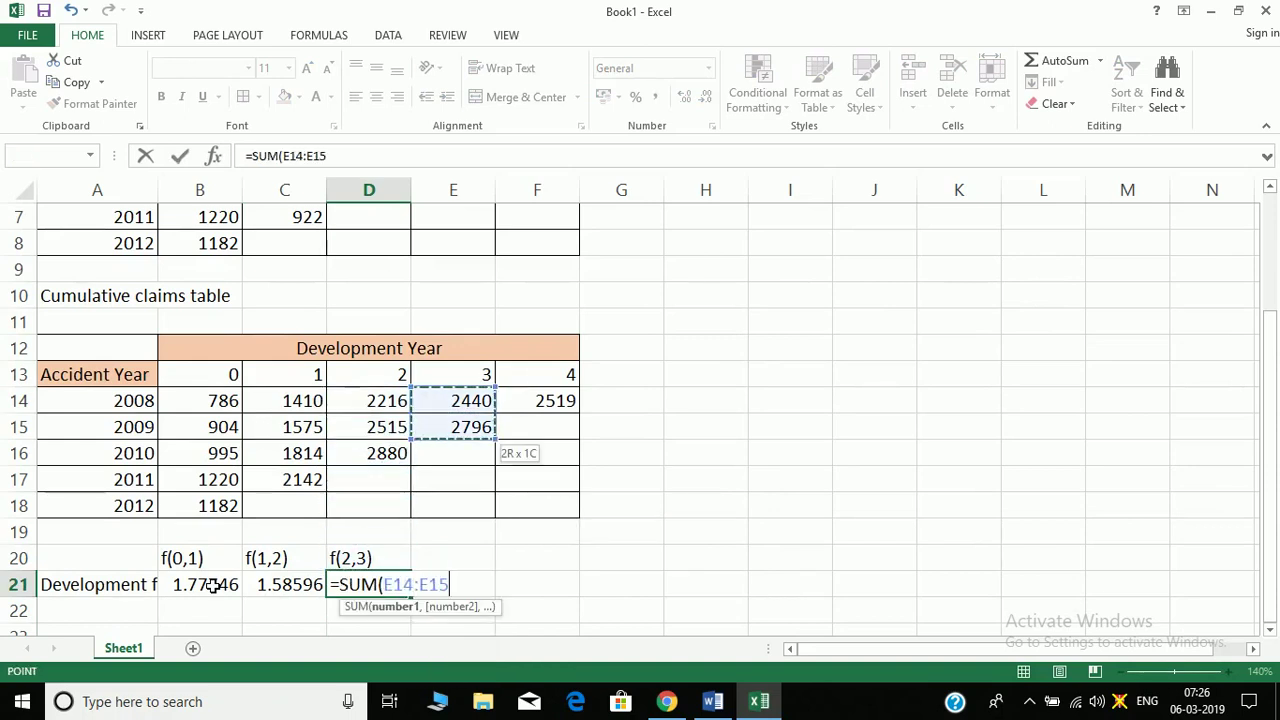
- Divide by the sum of the matching development year 2 claims, completing D21 as =SUM(E14:E15)/SUM(D14:D15)
{"action": "type", "text": ")/sum("}
{"action": "key", "text": "Left"}
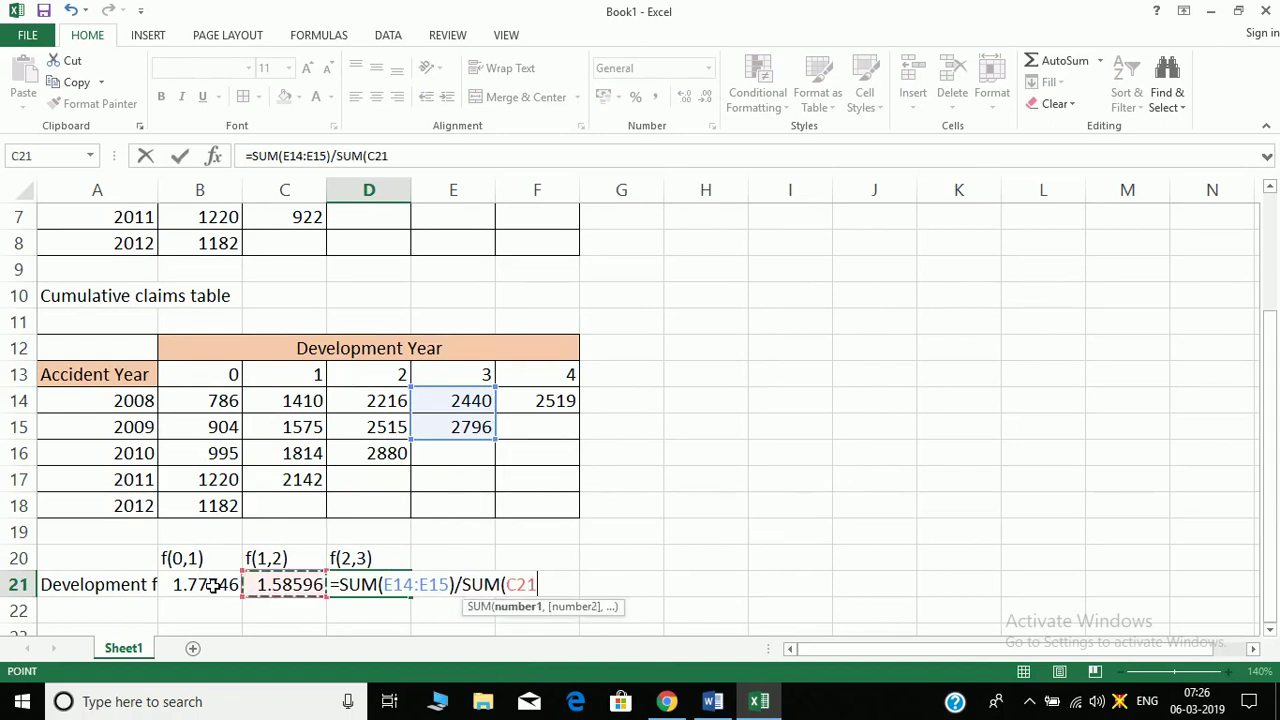
{"action": "key", "text": "Up"}
{"action": "key", "text": "Up"}
{"action": "key", "text": "Up"}
{"action": "key", "text": "Up"}
{"action": "key", "text": "Up"}
{"action": "key", "text": "Up"}
{"action": "key", "text": "Up"}
{"action": "key", "text": "Right"}
{"action": "key", "text": "shift+Down"}
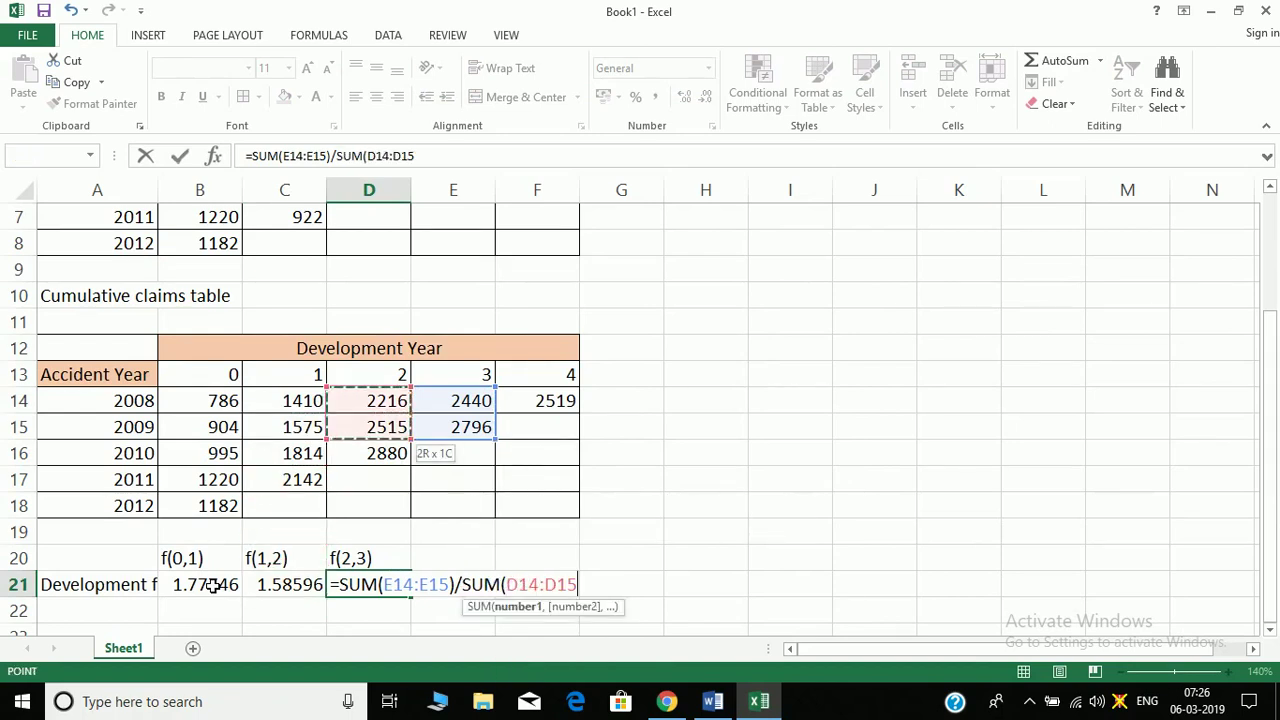
{"action": "type", "text": ")"}
{"action": "key", "text": "Return"}
- Label the fourth development factor column f(3,4) in E20
{"action": "key", "text": "Up"}
{"action": "key", "text": "Right"}
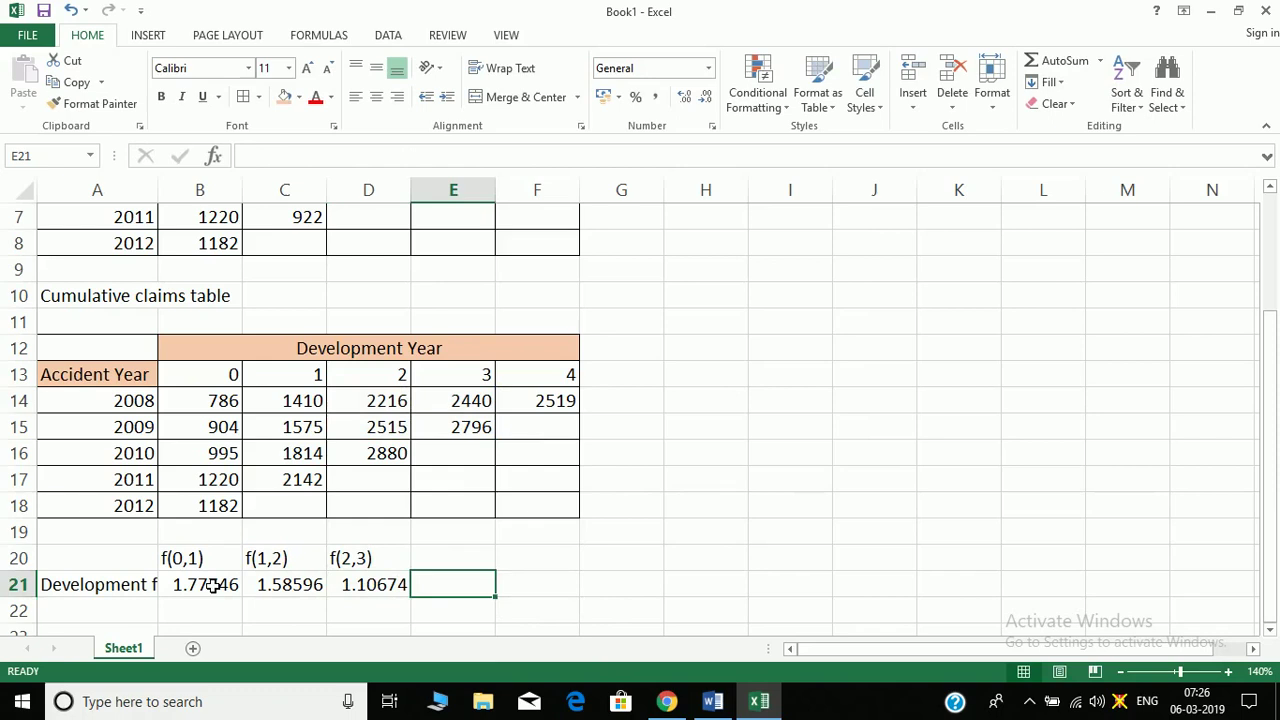
{"action": "key", "text": "Up"}
{"action": "type", "text": "f"}
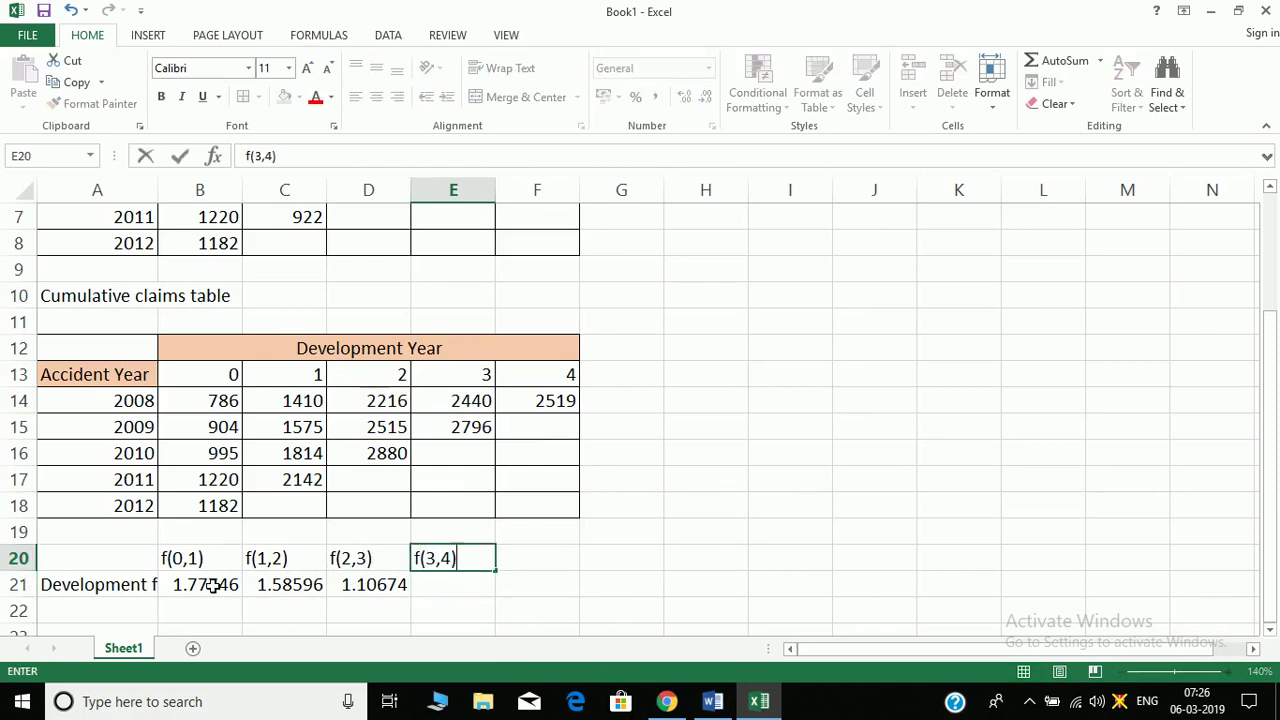
{"action": "key", "text": "Return"}
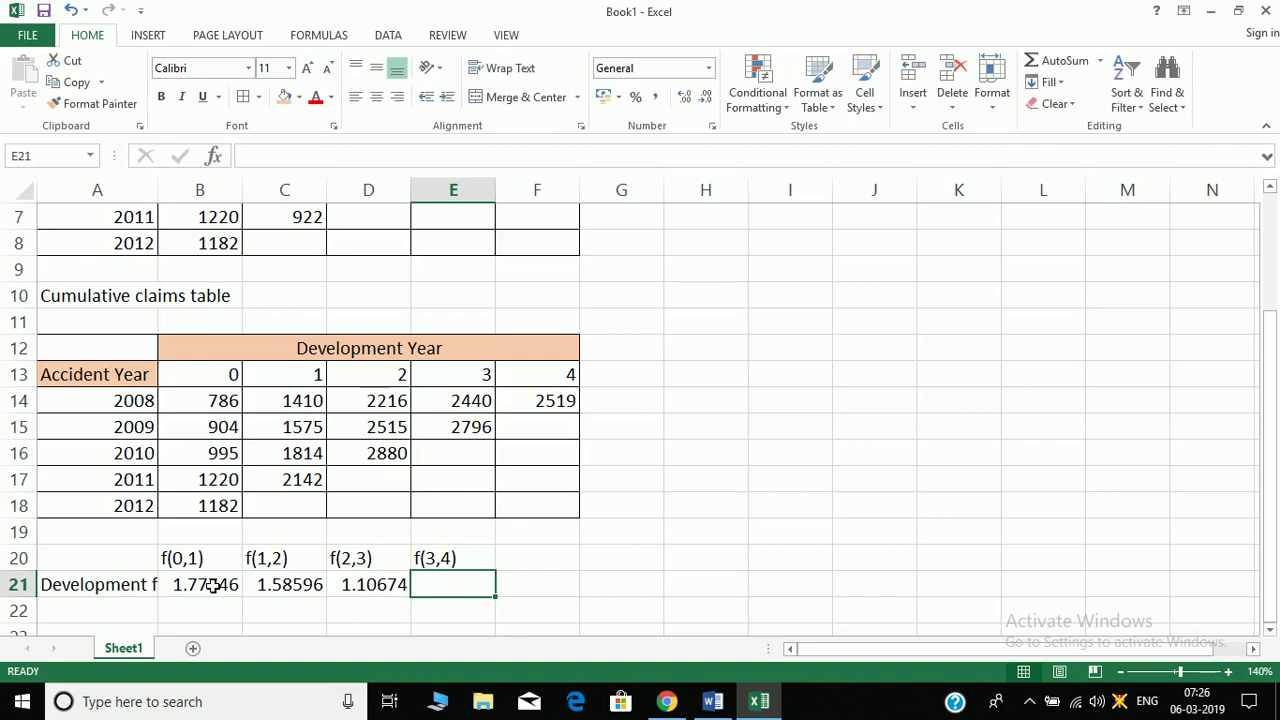
- Begin the formula in E21 with the sum of the single development year 4 cumulative claim, F14
{"action": "type", "text": "=sum"}
{"action": "key", "text": "Tab"}
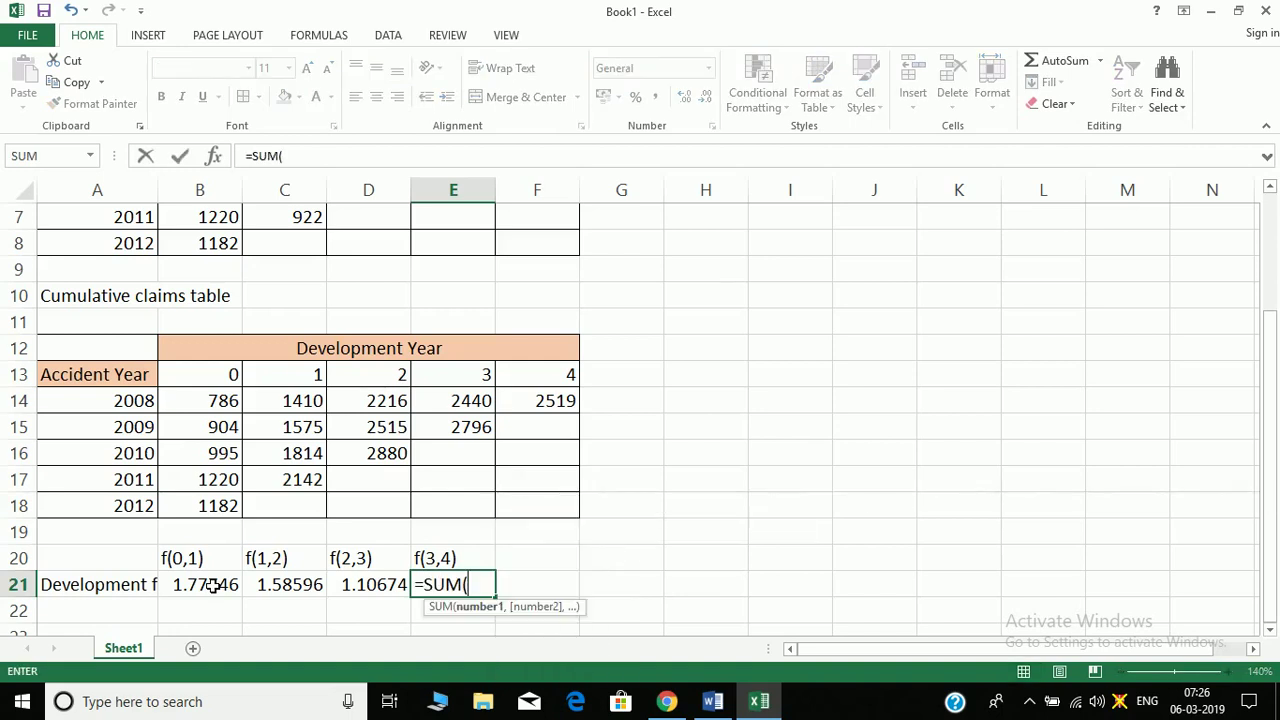
{"action": "key", "text": "Up"}
{"action": "key", "text": "Up"}
{"action": "key", "text": "Up"}
{"action": "key", "text": "Up"}
{"action": "key", "text": "Up"}
{"action": "key", "text": "Up"}
{"action": "key", "text": "Up"}
{"action": "key", "text": "Up"}
{"action": "key", "text": "Up"}
{"action": "key", "text": "Right"}
{"action": "key", "text": "Down"}
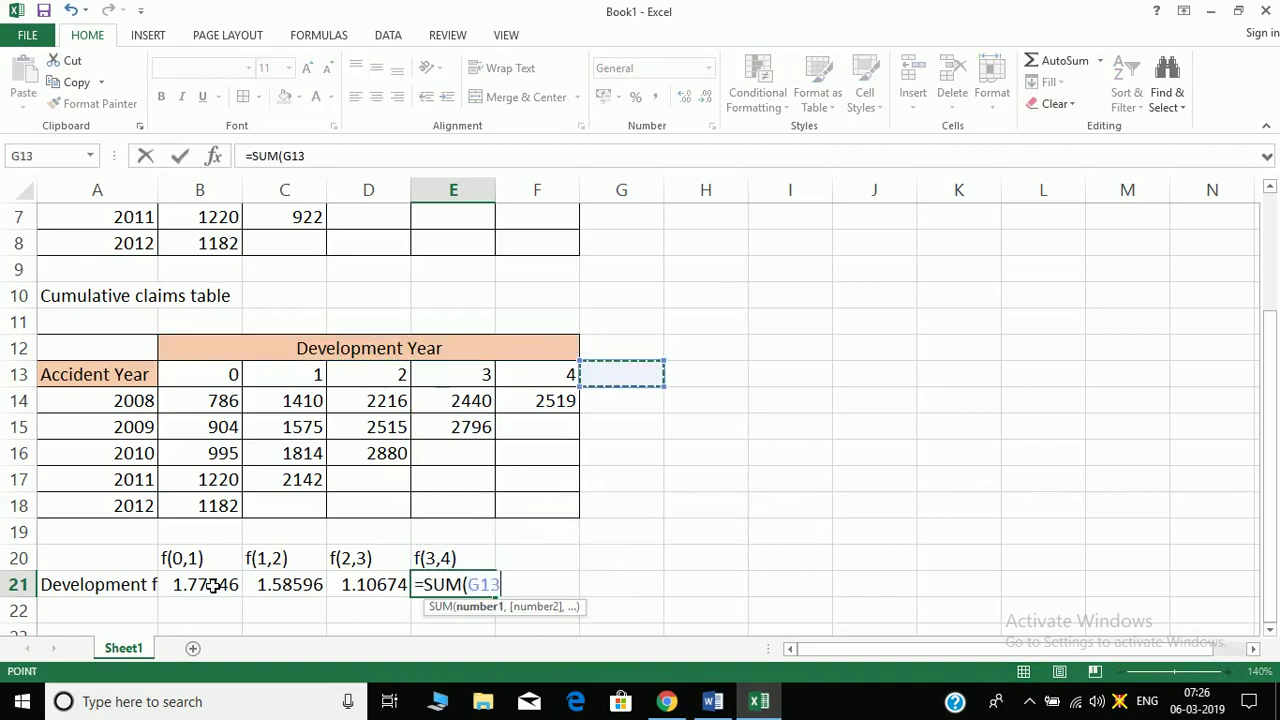
{"action": "key", "text": "Left"}
{"action": "key", "text": "Down"}
{"action": "type", "text": ")"}
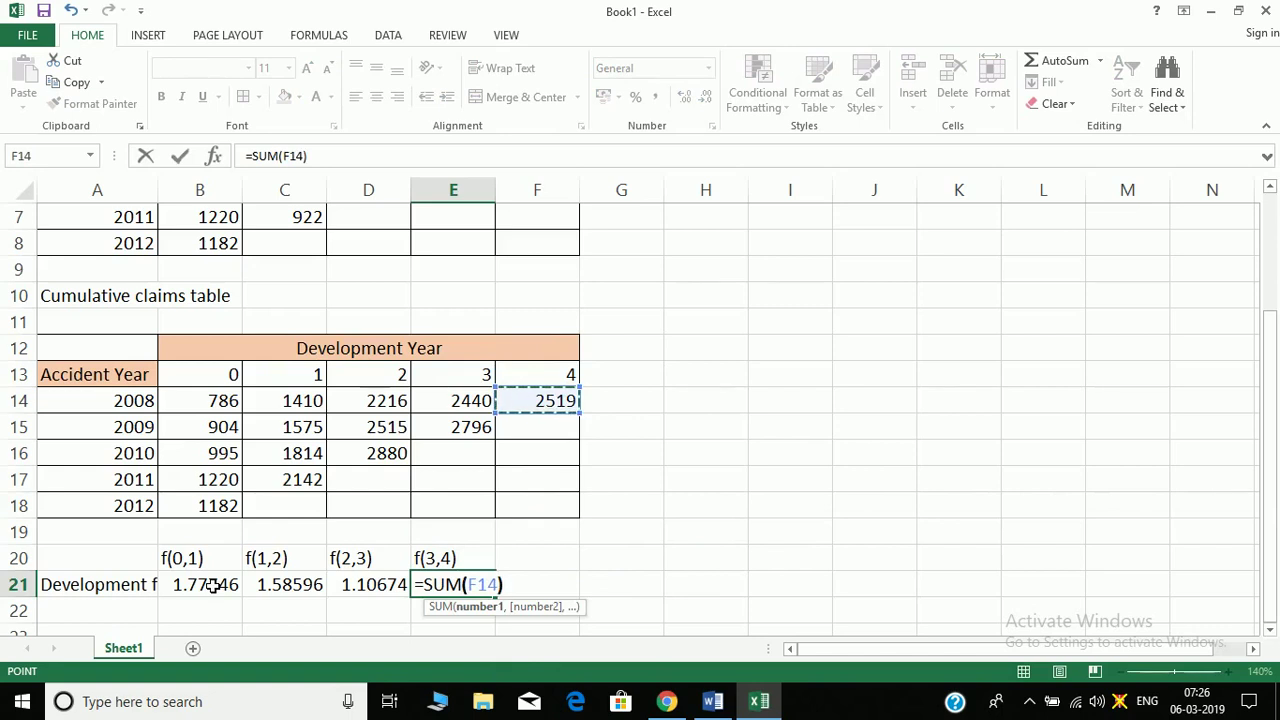
- Divide by the sum of the matching development year 3 claim, completing E21 as =SUM(F14)/SUM(E14)
{"action": "type", "text": "/su"}
{"action": "key", "text": "Tab"}
{"action": "key", "text": "Up"}
{"action": "key", "text": "Up"}
{"action": "key", "text": "Up"}
{"action": "key", "text": "Up"}
{"action": "key", "text": "Up"}
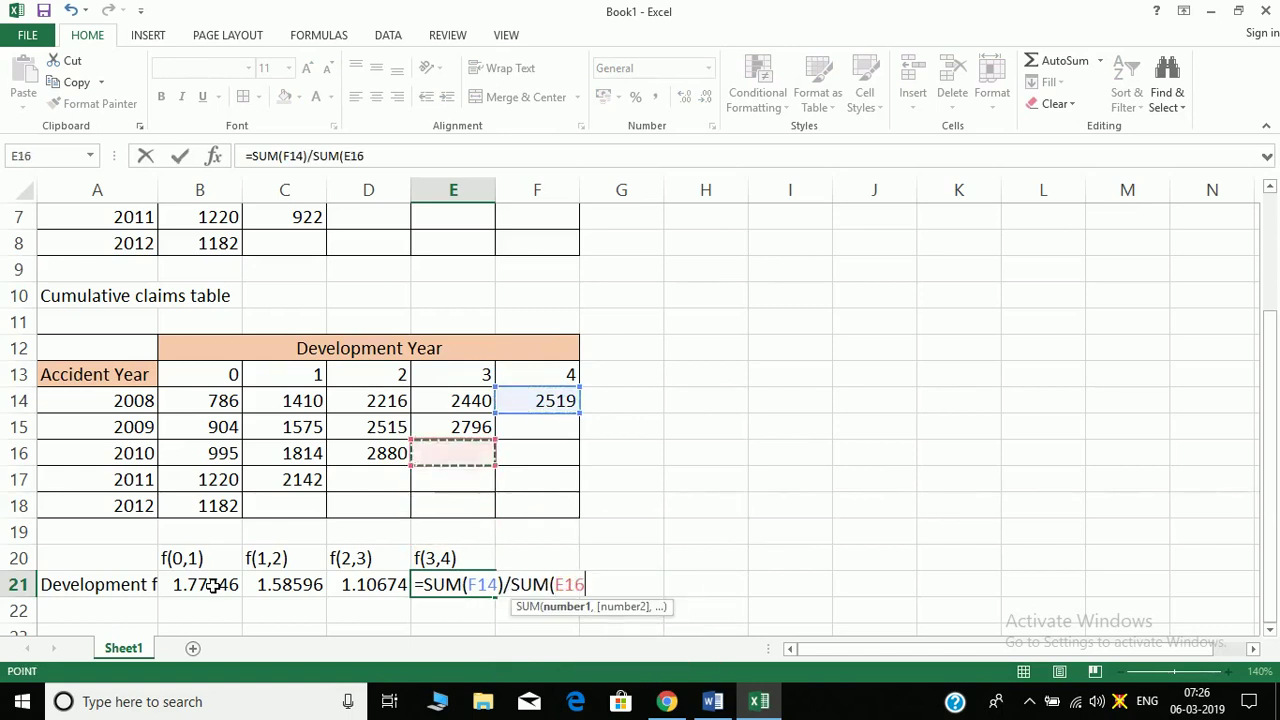
{"action": "key", "text": "Up"}
{"action": "key", "text": "Up"}
{"action": "type", "text": ")"}
{"action": "key", "text": "Return"}
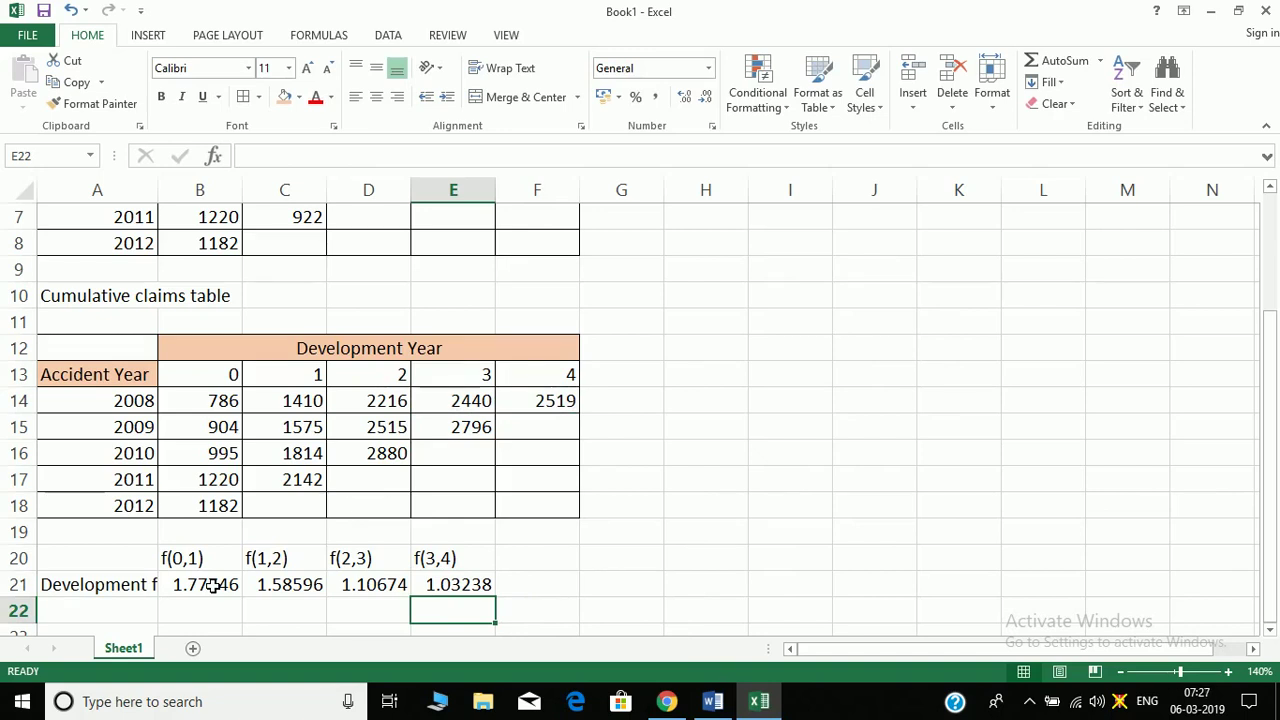
- Consult the chain ladder steps list in the Word document and return to the Excel workbook
{"action": "key", "text": "Up"}
{"action": "key", "text": "Down"}
{"action": "key", "text": "alt+Tab"}
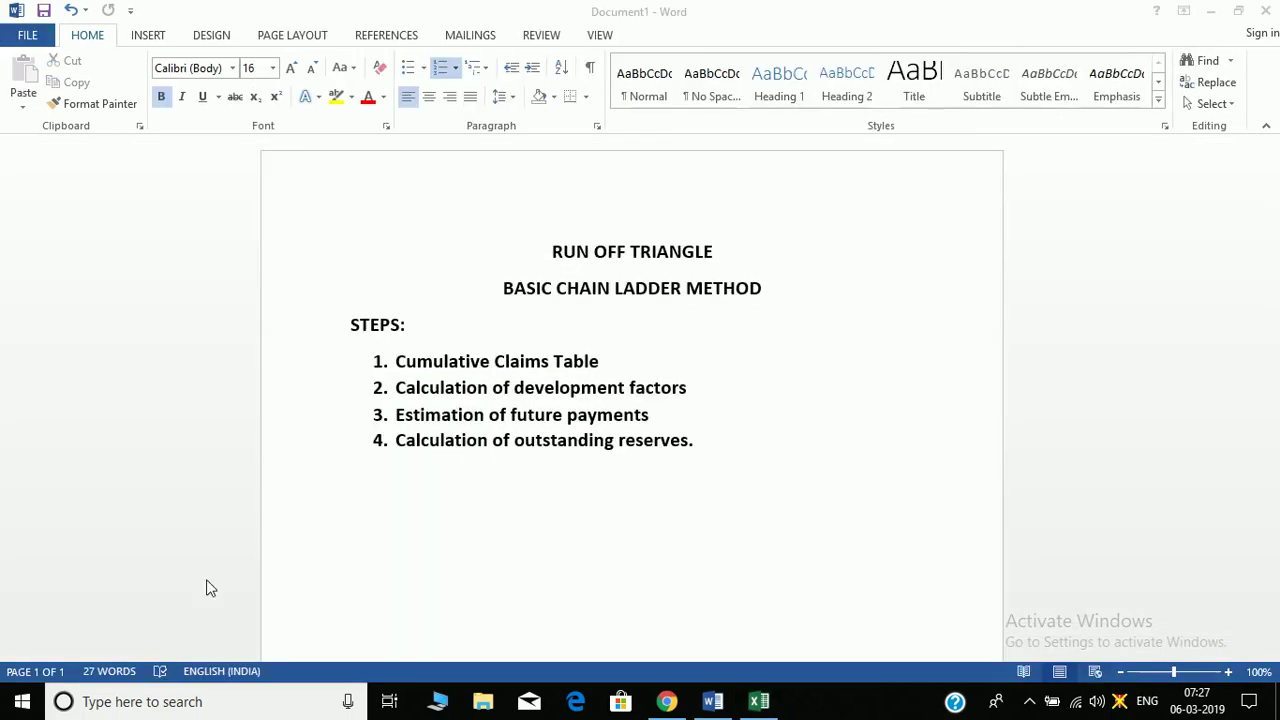
{"action": "key", "text": "alt+Tab"}
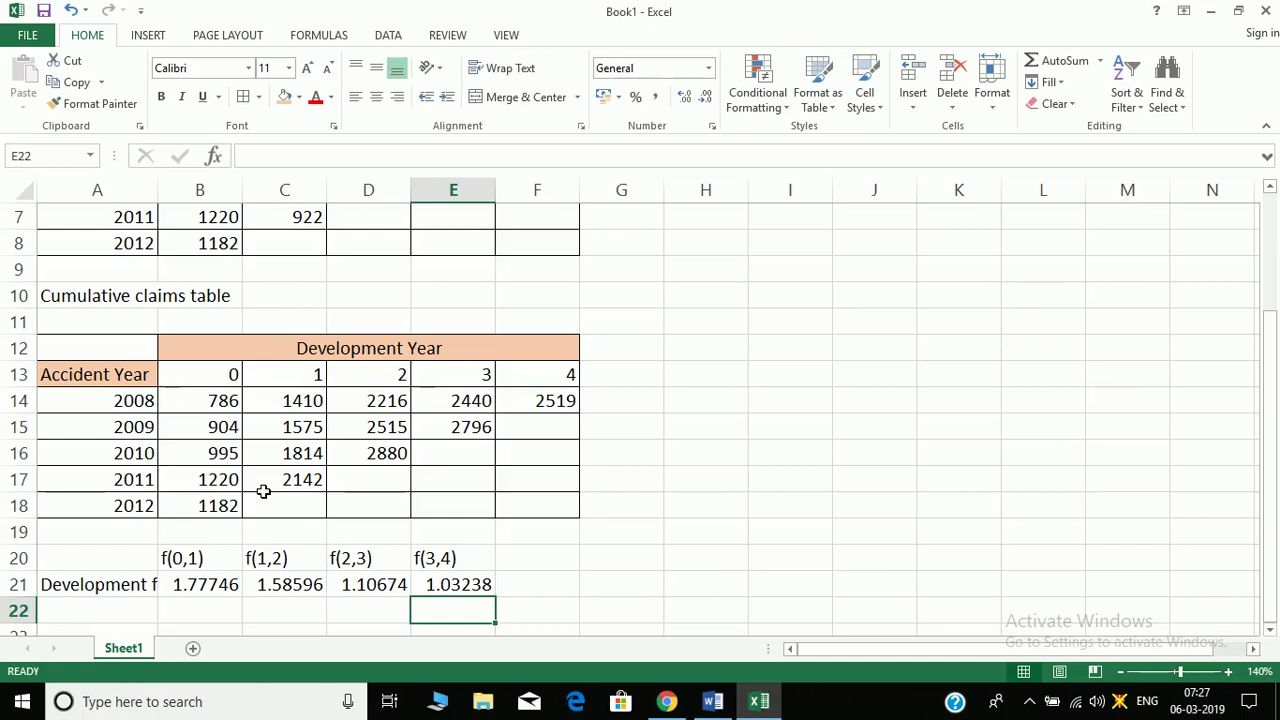
- Copy the whole cumulative claims table, A12:F18, including its headers
{"action": "key", "text": "Up"}
{"action": "key", "text": "Up"}
{"action": "key", "text": "Up"}
{"action": "key", "text": "Up"}
{"action": "key", "text": "Up"}
{"action": "key", "text": "Up"}
{"action": "key", "text": "Up"}
{"action": "key", "text": "Up"}
{"action": "key", "text": "Up"}
{"action": "key", "text": "Left"}
{"action": "key", "text": "Left"}
{"action": "key", "text": "Left"}
{"action": "key", "text": "Left"}
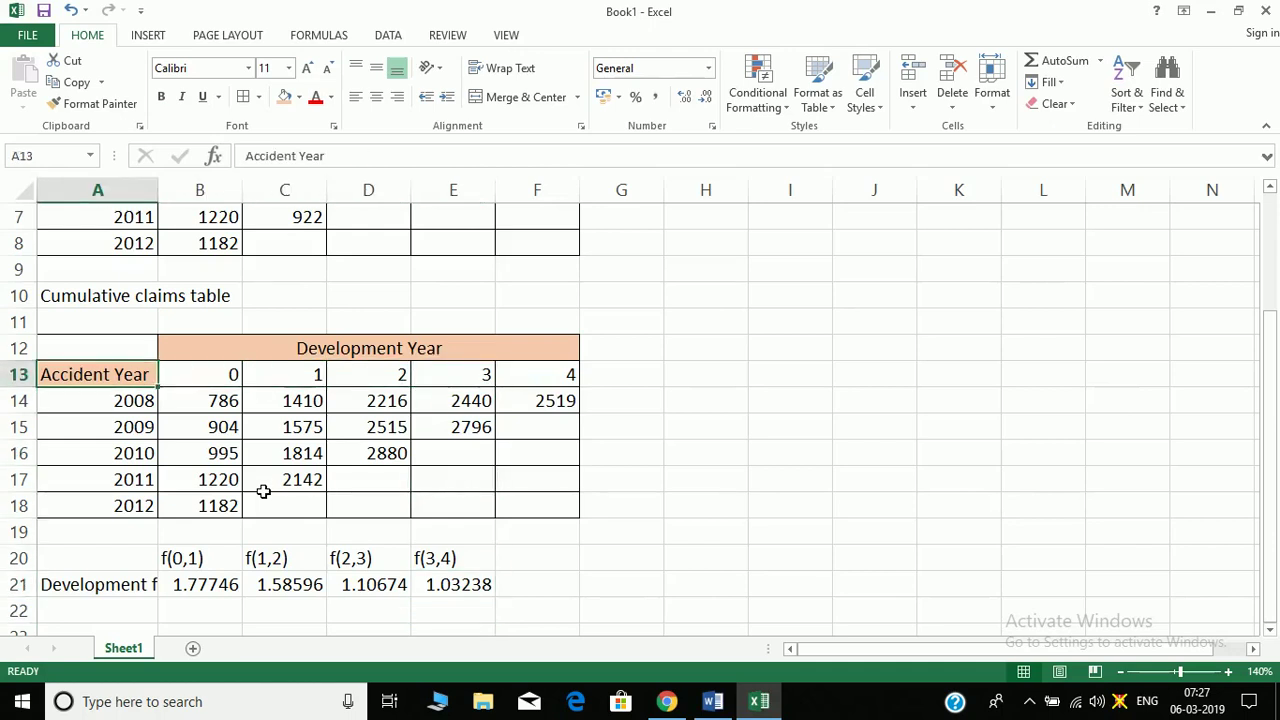
{"action": "key", "text": "Up"}
{"action": "key", "text": "shift+Right"}
{"action": "key", "text": "shift+Down"}
{"action": "key", "text": "shift+Down"}
{"action": "key", "text": "shift+Down"}
{"action": "key", "text": "shift+Down"}
{"action": "key", "text": "shift+Down"}
{"action": "key", "text": "shift+Down"}
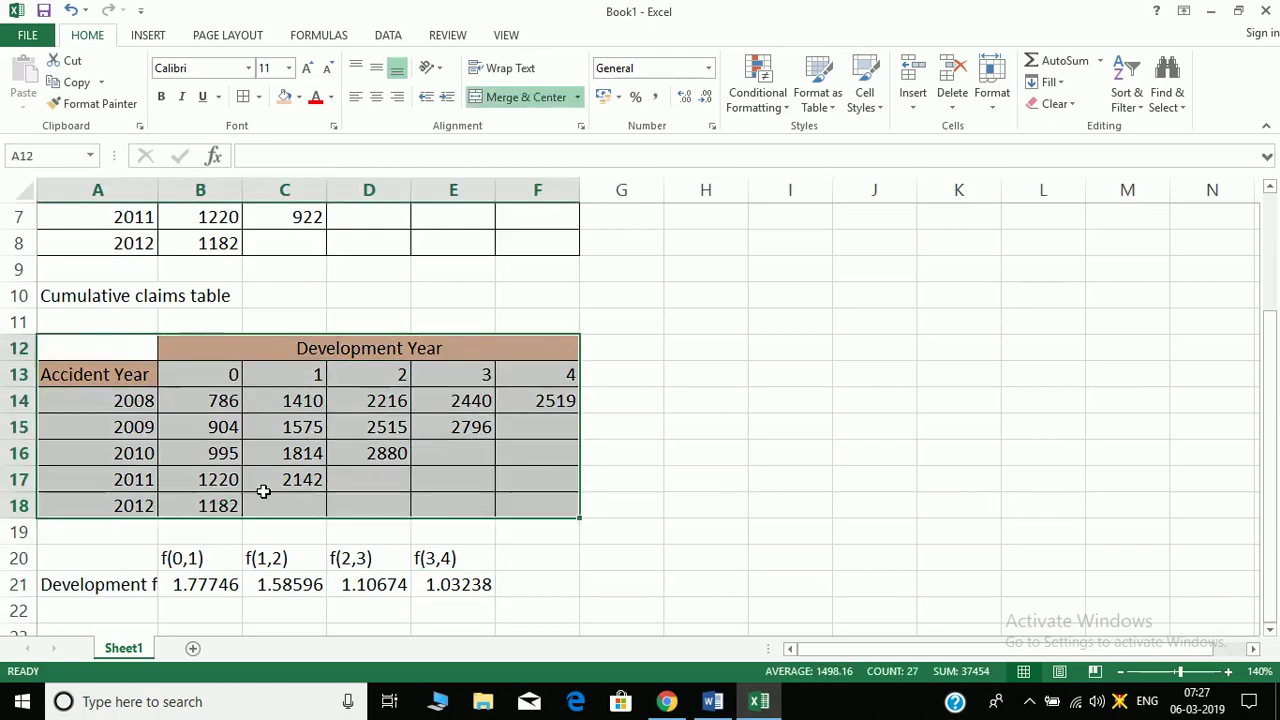
{"action": "key", "text": "ctrl+c"}
- Paste the copied table below the development factors, starting at A24
{"action": "key", "text": "Down"}
{"action": "key", "text": "Down"}
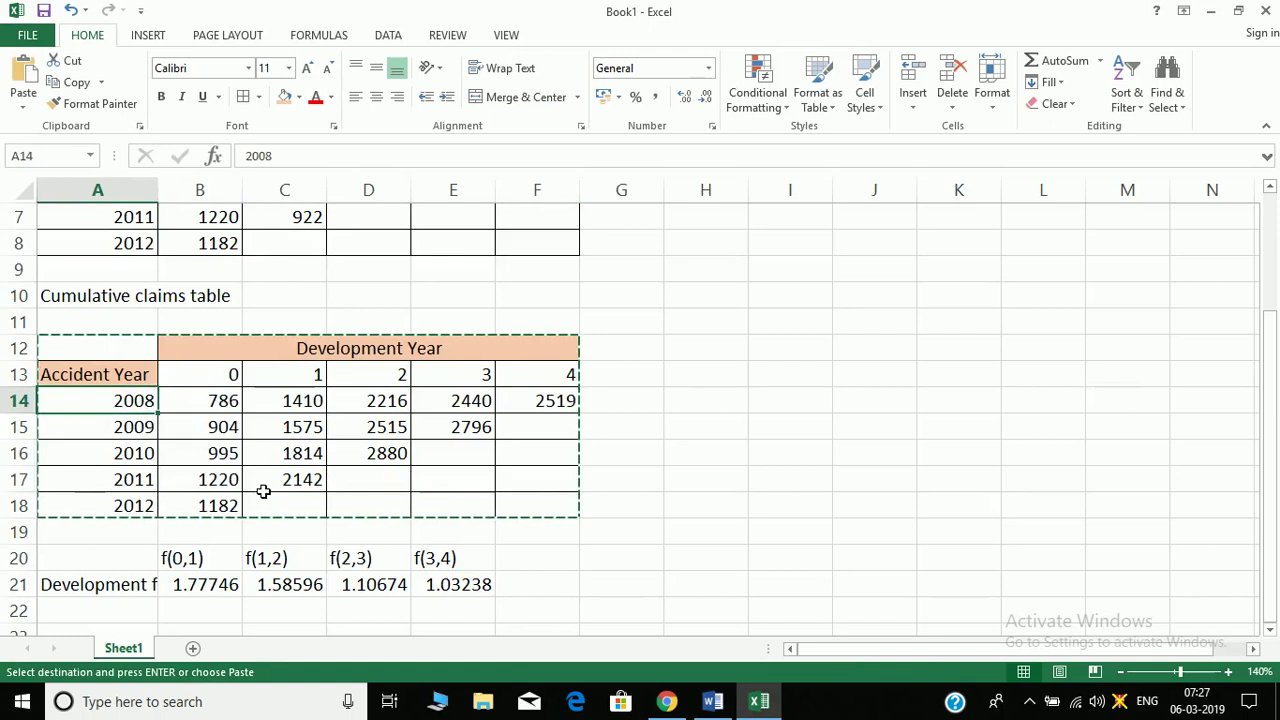
{"action": "key", "text": "Down"}
{"action": "key", "text": "Down"}
{"action": "key", "text": "Down"}
{"action": "key", "text": "Down"}
{"action": "key", "text": "Down"}
{"action": "key", "text": "Down"}
{"action": "key", "text": "Down"}
{"action": "key", "text": "Down"}
{"action": "key", "text": "Down"}
{"action": "key", "text": "Down"}
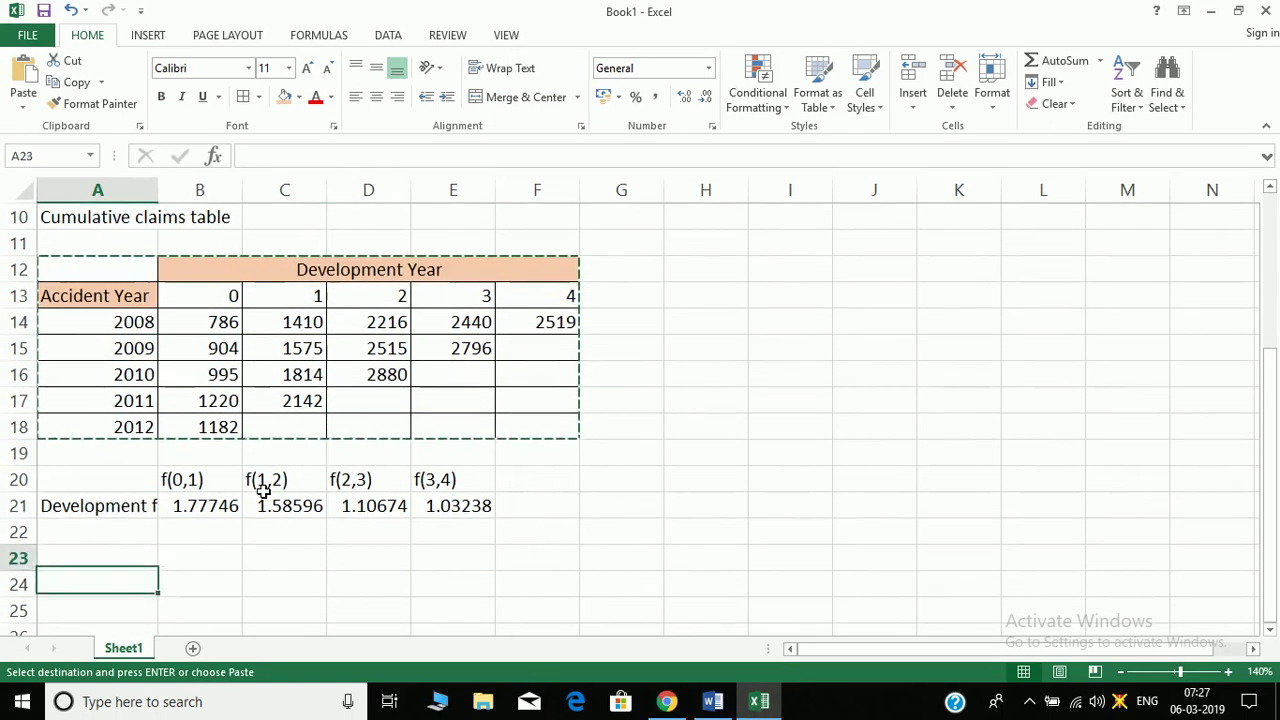
{"action": "key", "text": "Down"}
{"action": "key", "text": "Down"}
{"action": "key", "text": "Up"}
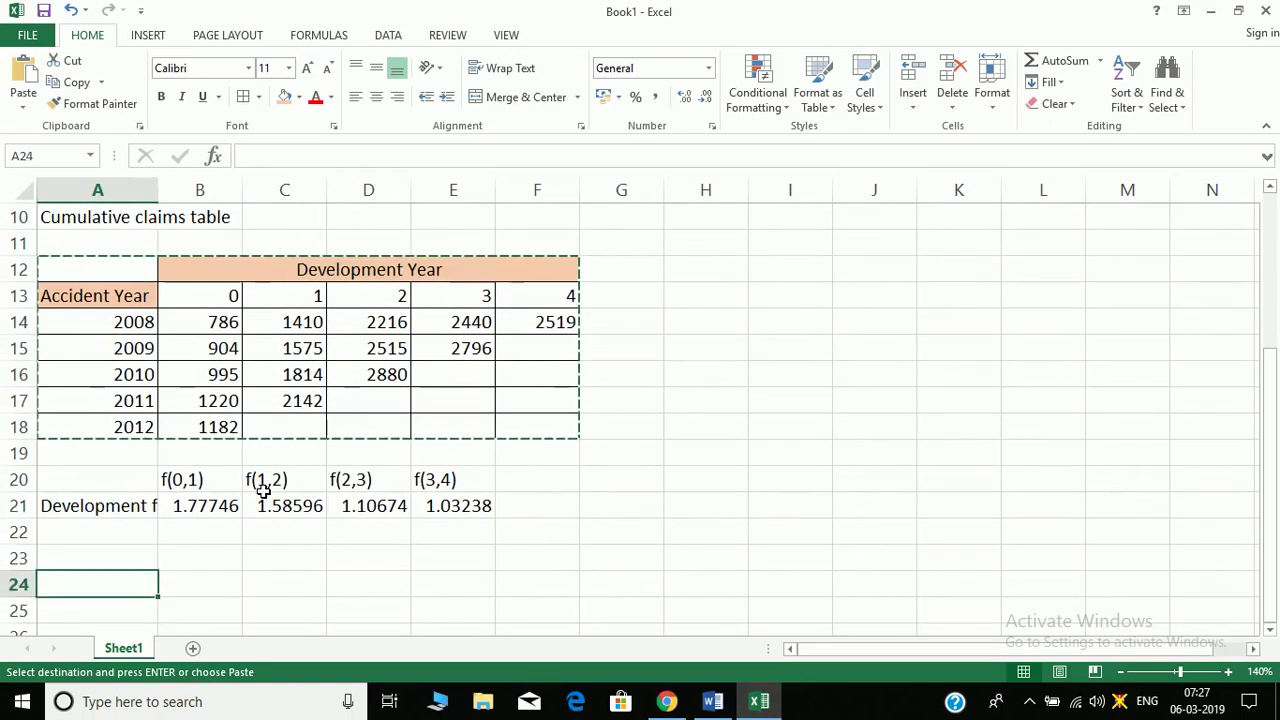
{"action": "key", "text": "ctrl+v"}
- Examine the claim values in the pasted table and end the copy mode
{"action": "left_click", "coordinate": [135, 561]}
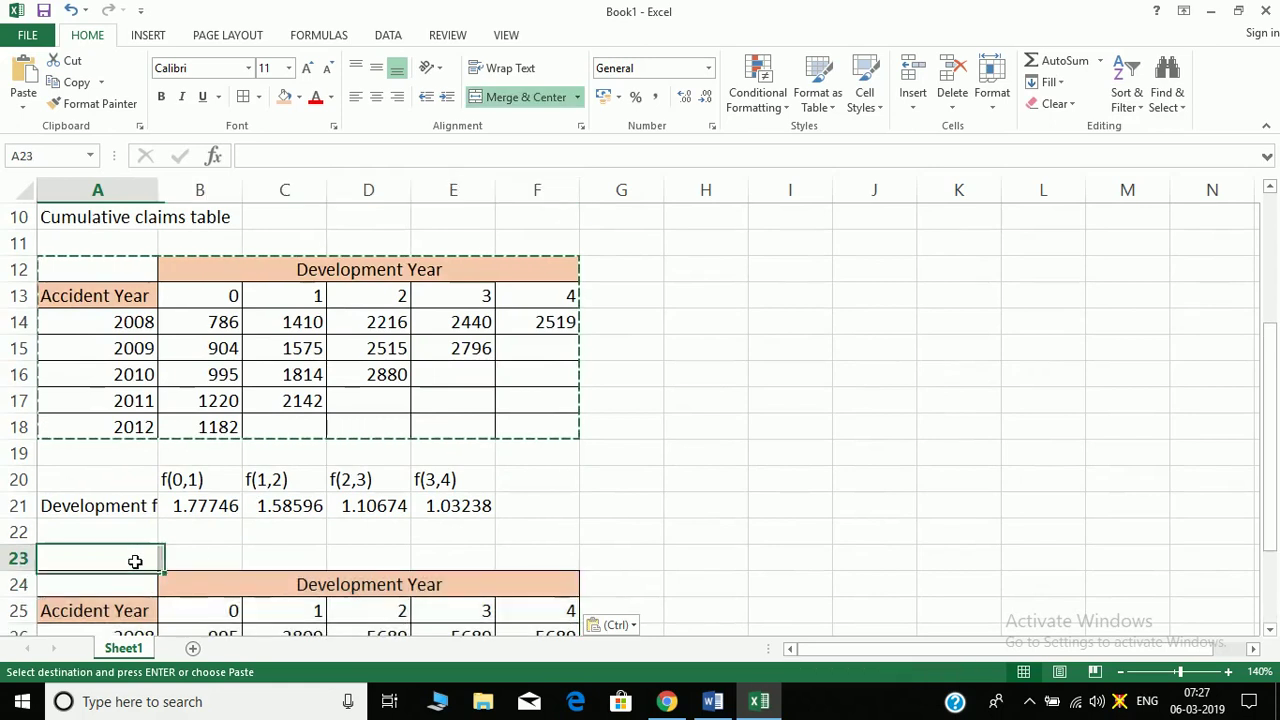
{"action": "key", "text": "Down"}
{"action": "key", "text": "Down"}
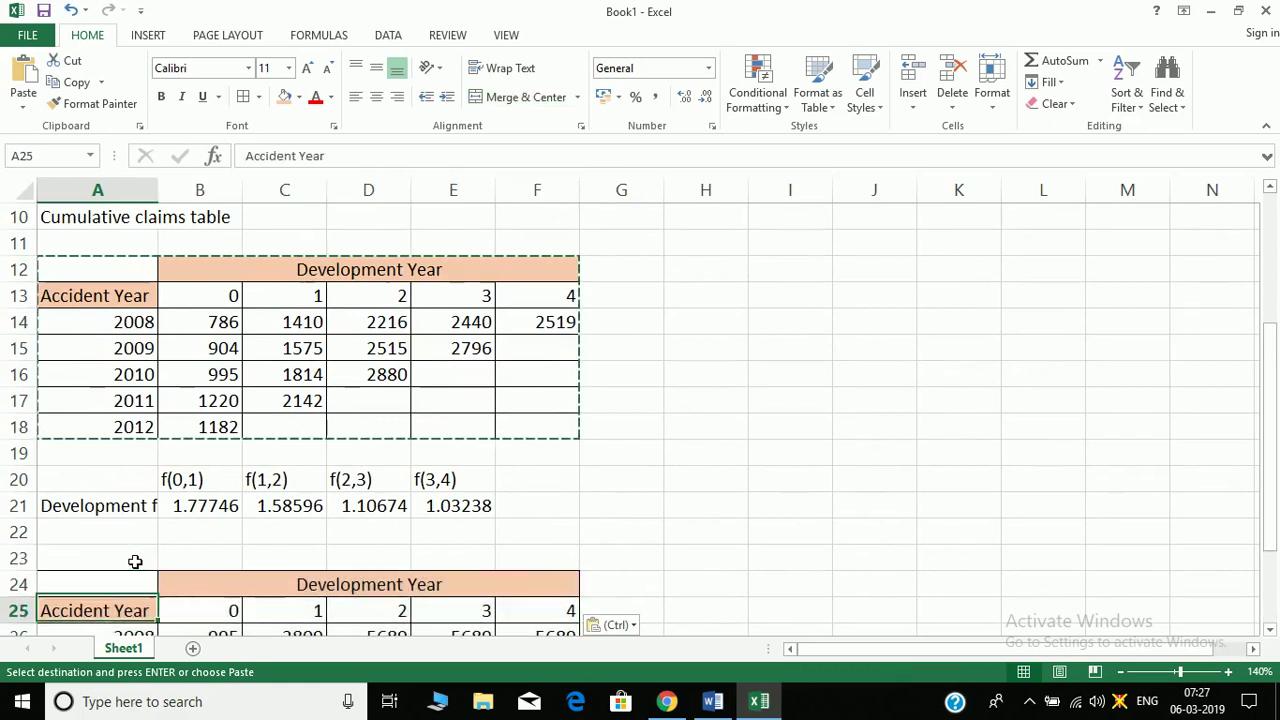
{"action": "key", "text": "Down"}
{"action": "key", "text": "Down"}
{"action": "key", "text": "Down"}
{"action": "key", "text": "Down"}
{"action": "key", "text": "Up"}
{"action": "key", "text": "Up"}
{"action": "key", "text": "Up"}
{"action": "key", "text": "Up"}
{"action": "key", "text": "Up"}
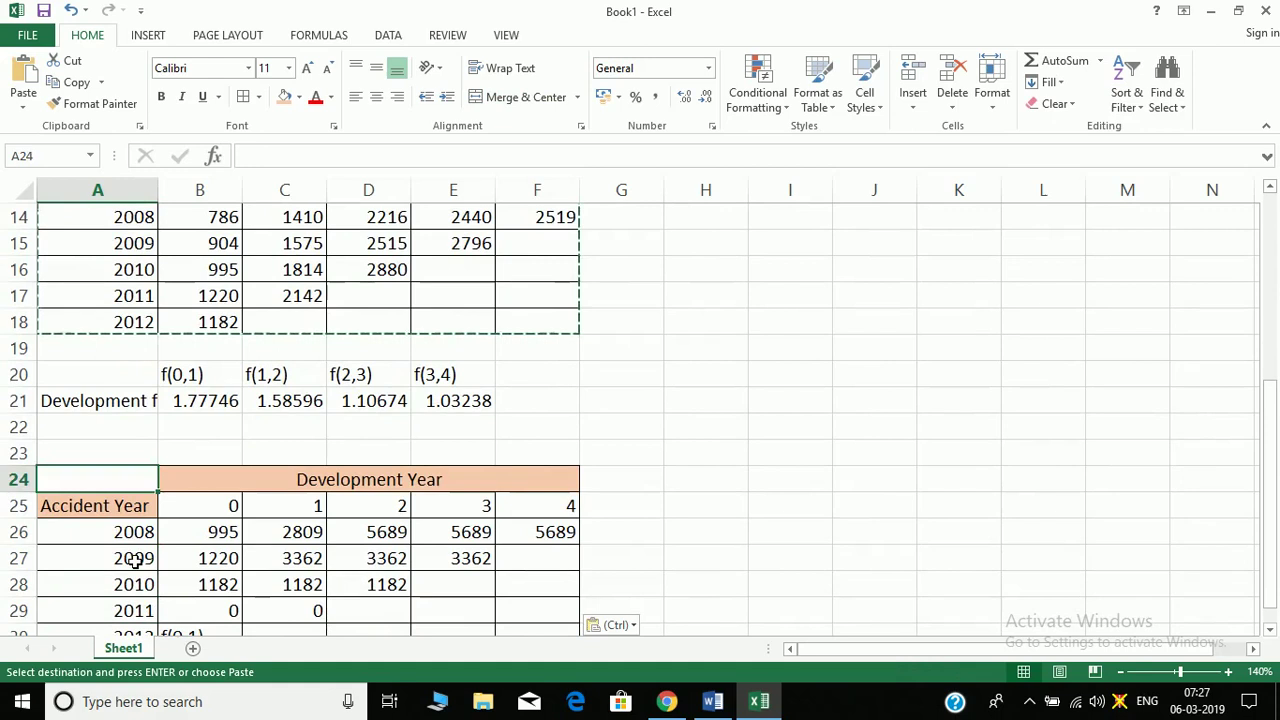
{"action": "key", "text": "Escape"}
- Clear all claim values from the pasted table's body, B26:F30, keeping its year headers
{"action": "key", "text": "Down"}
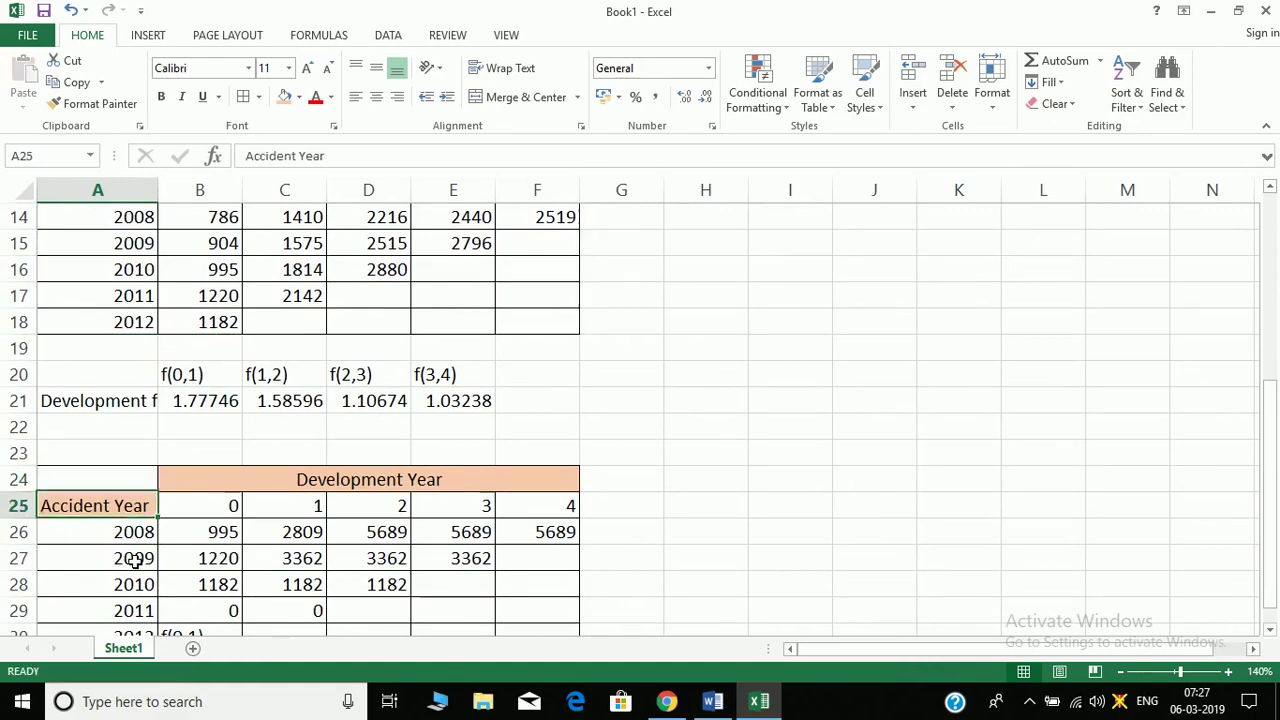
{"action": "key", "text": "Down"}
{"action": "key", "text": "Right"}
{"action": "key", "text": "shift+Down"}
{"action": "key", "text": "shift+Down"}
{"action": "key", "text": "shift+Down"}
{"action": "key", "text": "shift+Down"}
{"action": "key", "text": "shift+Right"}
{"action": "key", "text": "shift+Right"}
{"action": "key", "text": "shift+Right"}
{"action": "key", "text": "shift+Right"}
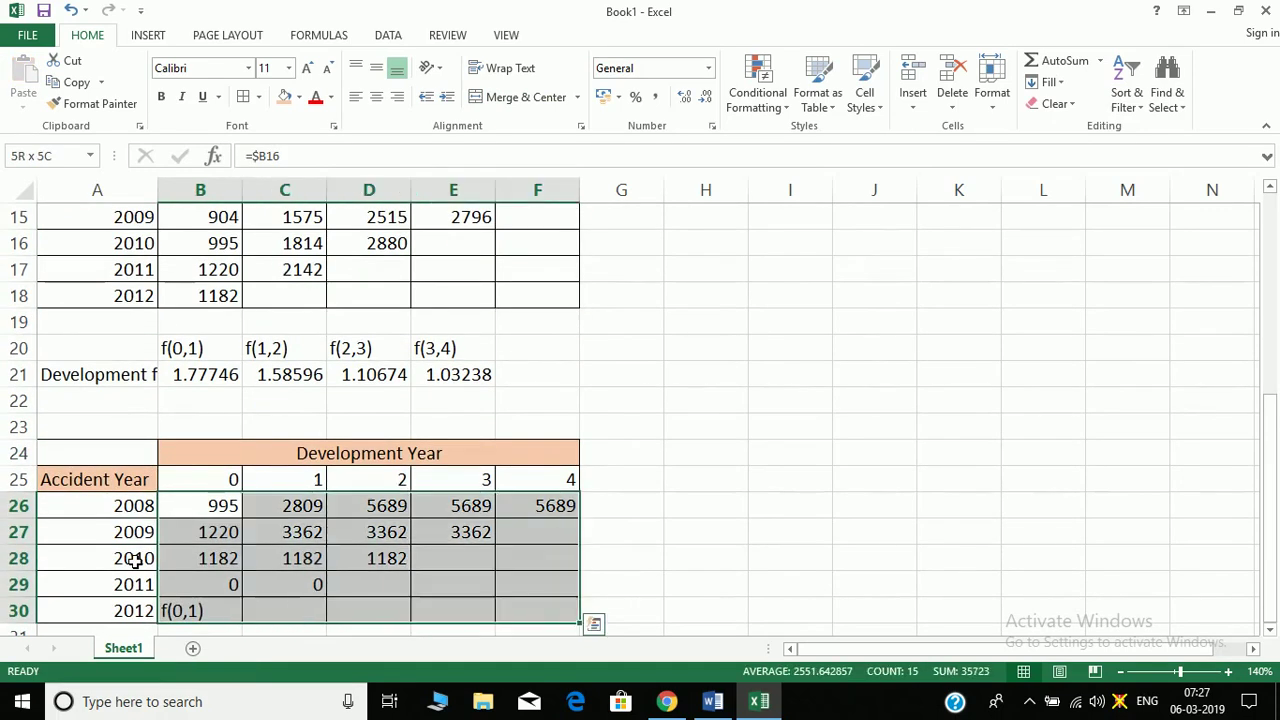
{"action": "key", "text": "Delete"}
- Enter the title "Estimation of future payments" in A23, above the emptied table
{"action": "key", "text": "Up"}
{"action": "key", "text": "Up"}
{"action": "key", "text": "Up"}
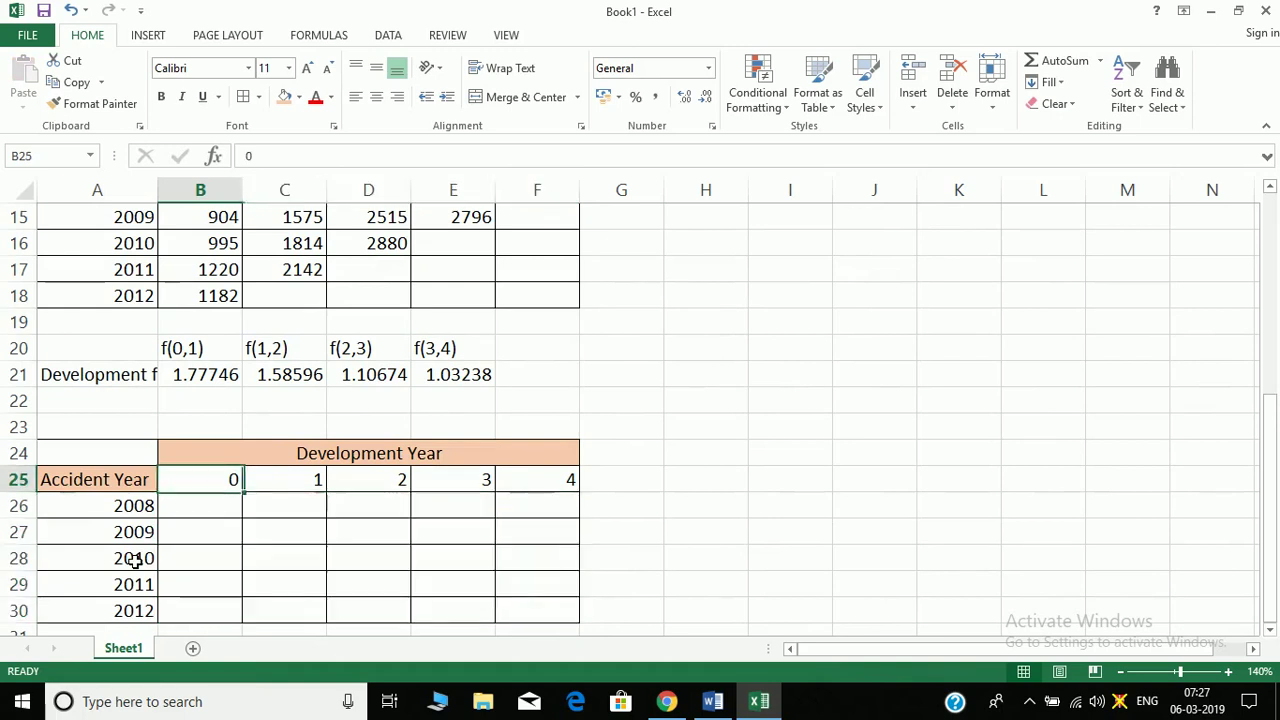
{"action": "key", "text": "Left"}
{"action": "type", "text": "Est"}
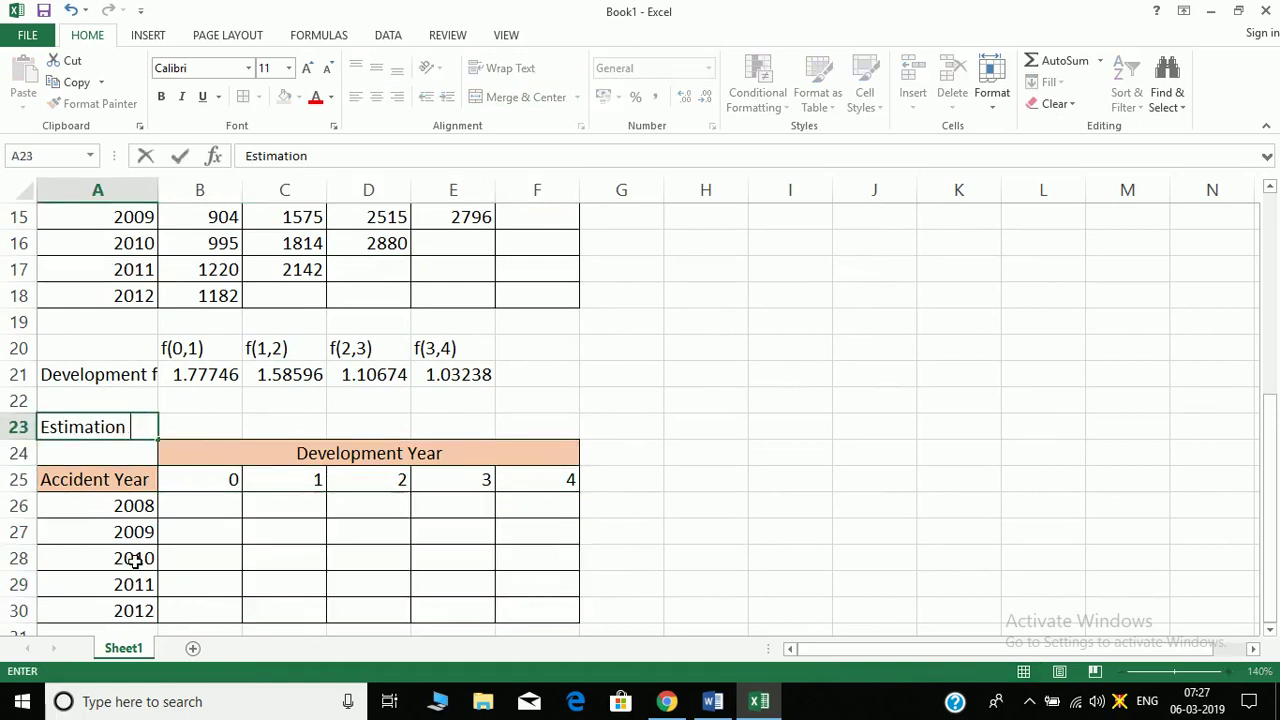
{"action": "type", "text": "imation of futu"}
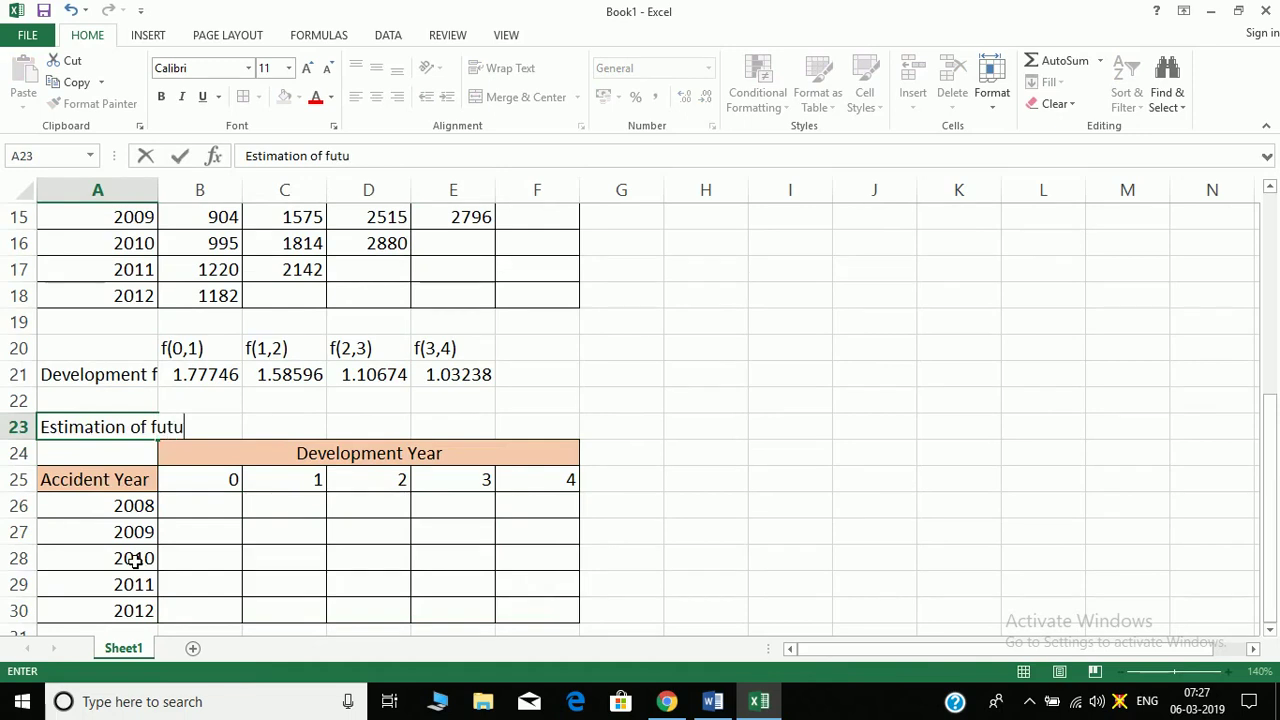
{"action": "type", "text": "re paymen"}
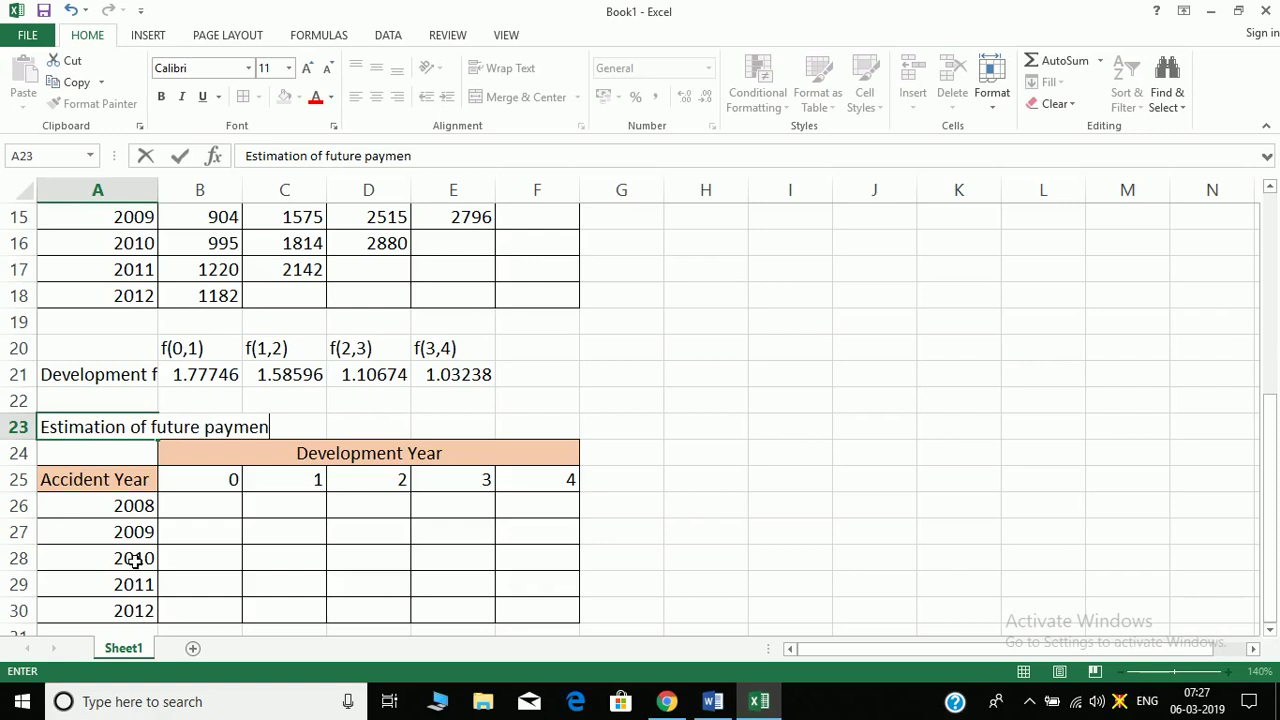
{"action": "type", "text": "ts"}
{"action": "key", "text": "Return"}
- Link the table's first claim cell, B26, to the cumulative table with the formula =B14
{"action": "key", "text": "Down"}
{"action": "key", "text": "Down"}
{"action": "key", "text": "Right"}
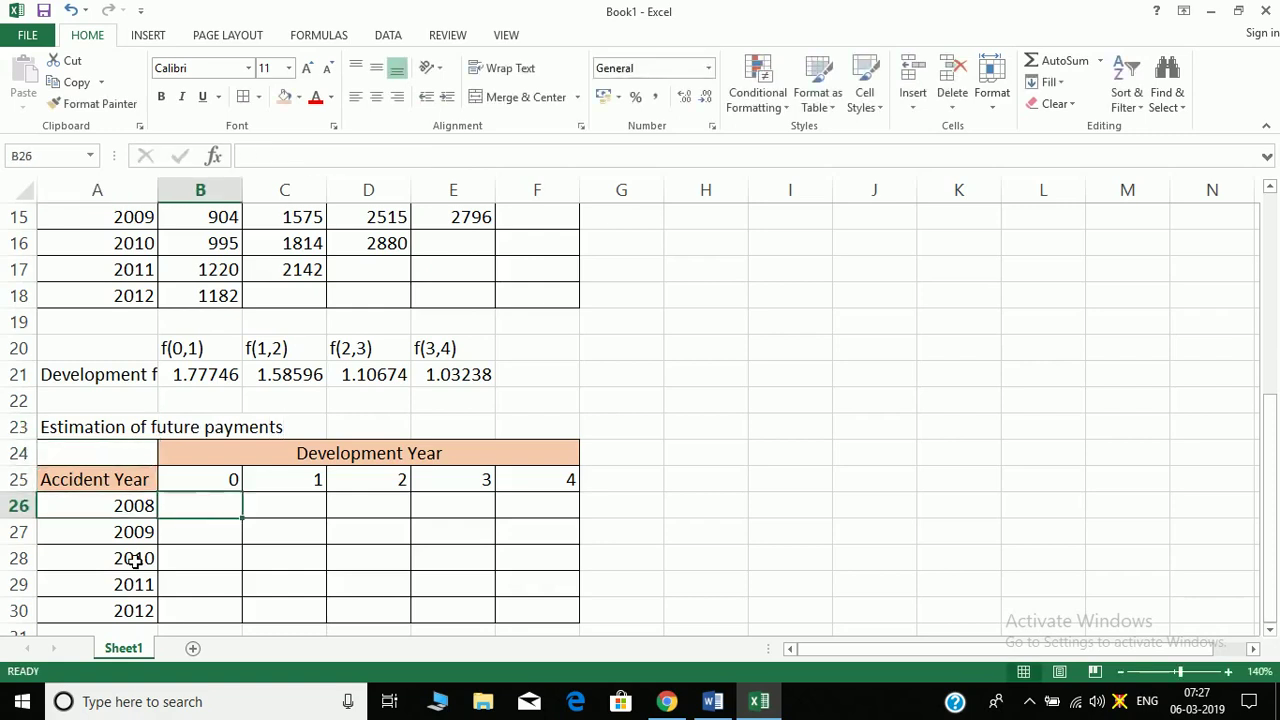
{"action": "key", "text": "Up"}
{"action": "key", "text": "Up"}
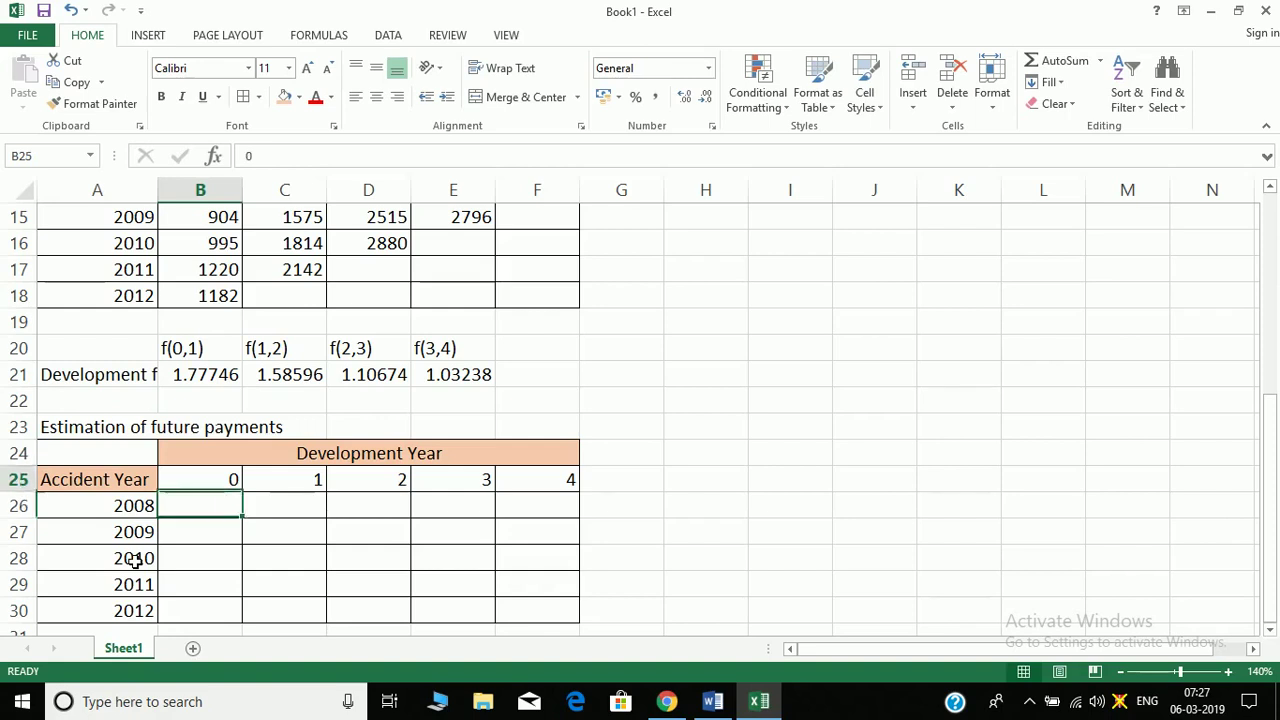
{"action": "key", "text": "Down"}
{"action": "key", "text": "Down"}
{"action": "type", "text": "="}
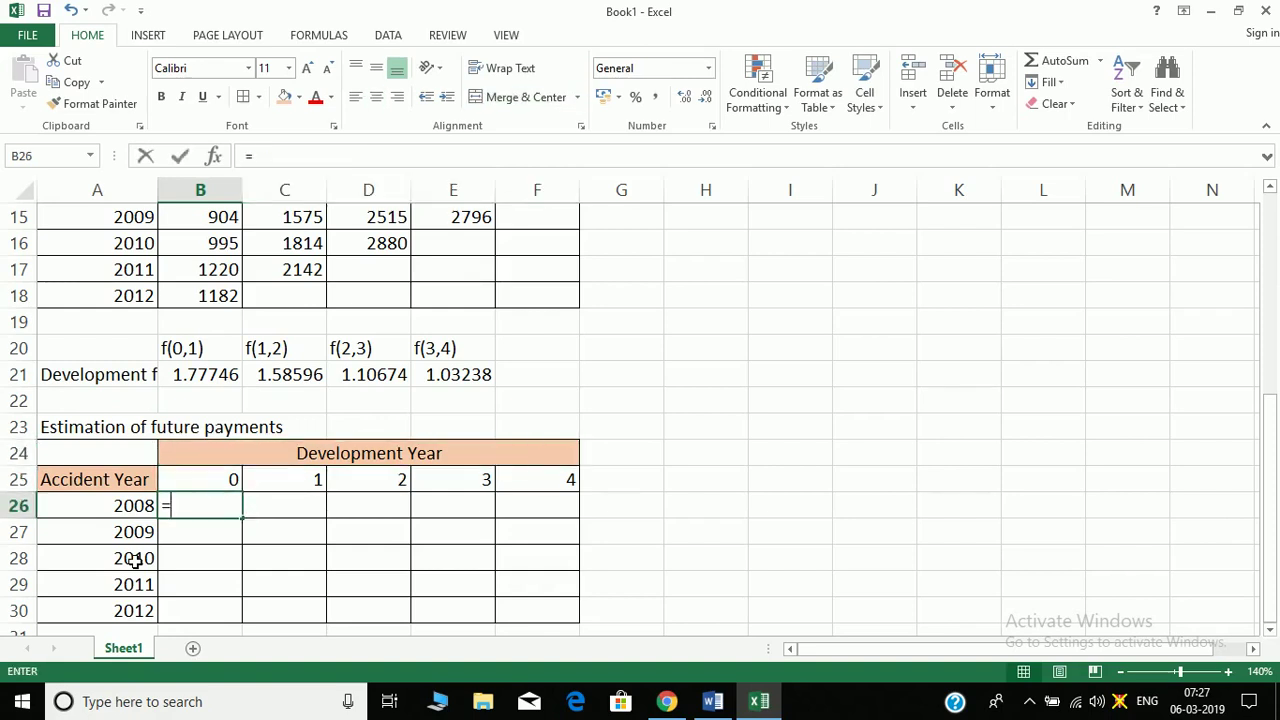
{"action": "key", "text": "Up"}
{"action": "key", "text": "Up"}
{"action": "key", "text": "Up"}
{"action": "key", "text": "Up"}
{"action": "key", "text": "Up"}
{"action": "key", "text": "Up"}
{"action": "key", "text": "Up"}
{"action": "key", "text": "Up"}
{"action": "key", "text": "Up"}
{"action": "key", "text": "Up"}
{"action": "key", "text": "Up"}
{"action": "key", "text": "Up"}
{"action": "key", "text": "Up"}
{"action": "key", "text": "Up"}
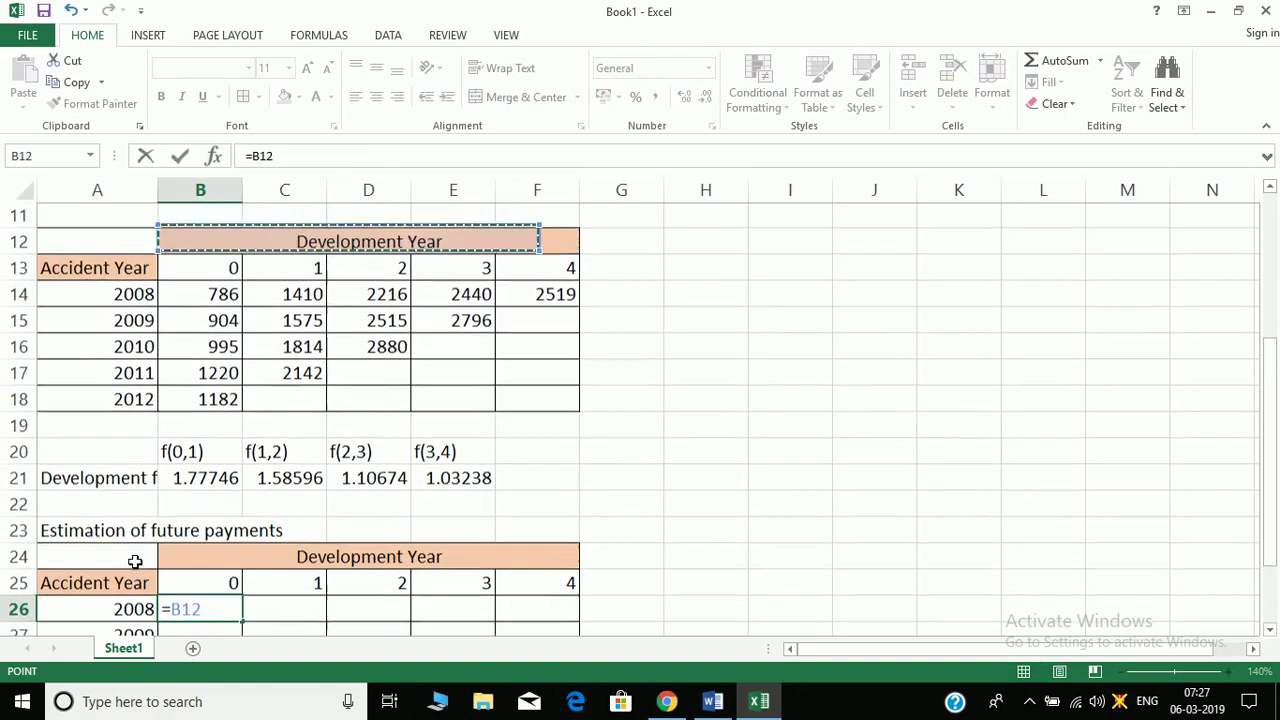
{"action": "key", "text": "Down"}
{"action": "key", "text": "Down"}
{"action": "key", "text": "Return"}
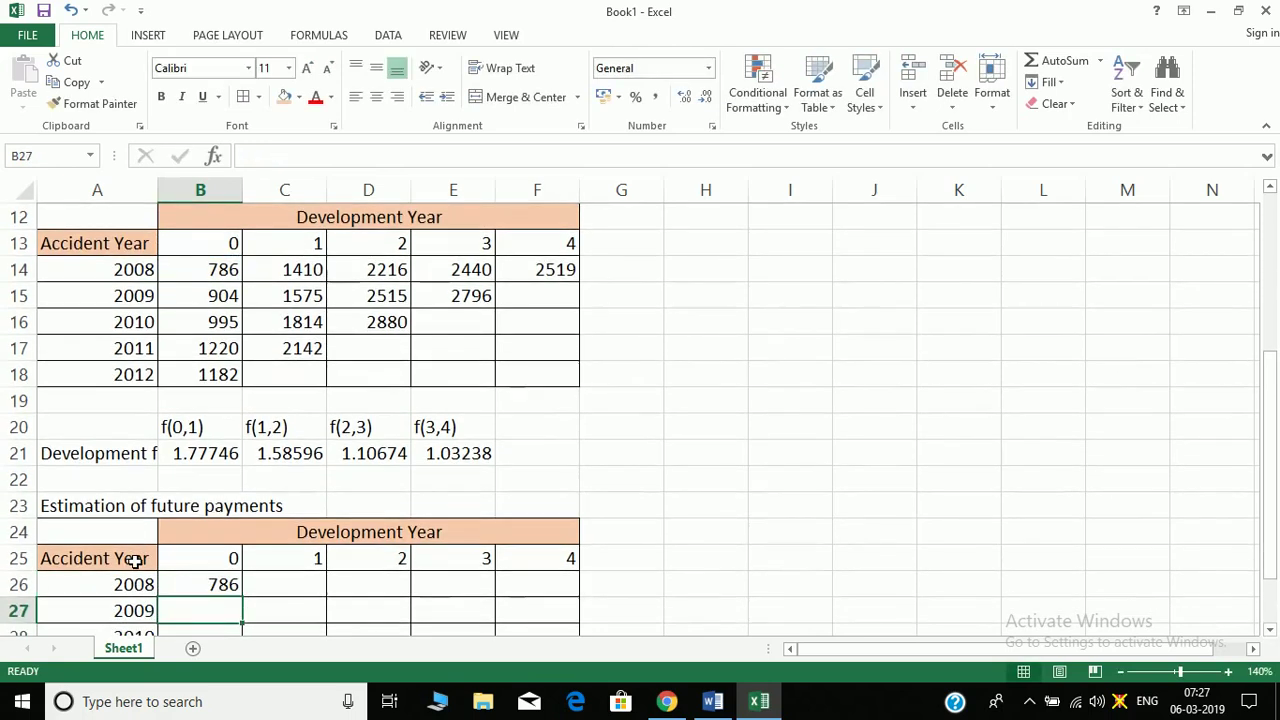
- Fill the B26 formula across to F26 and down through the 2012 row
{"action": "key", "text": "Up"}
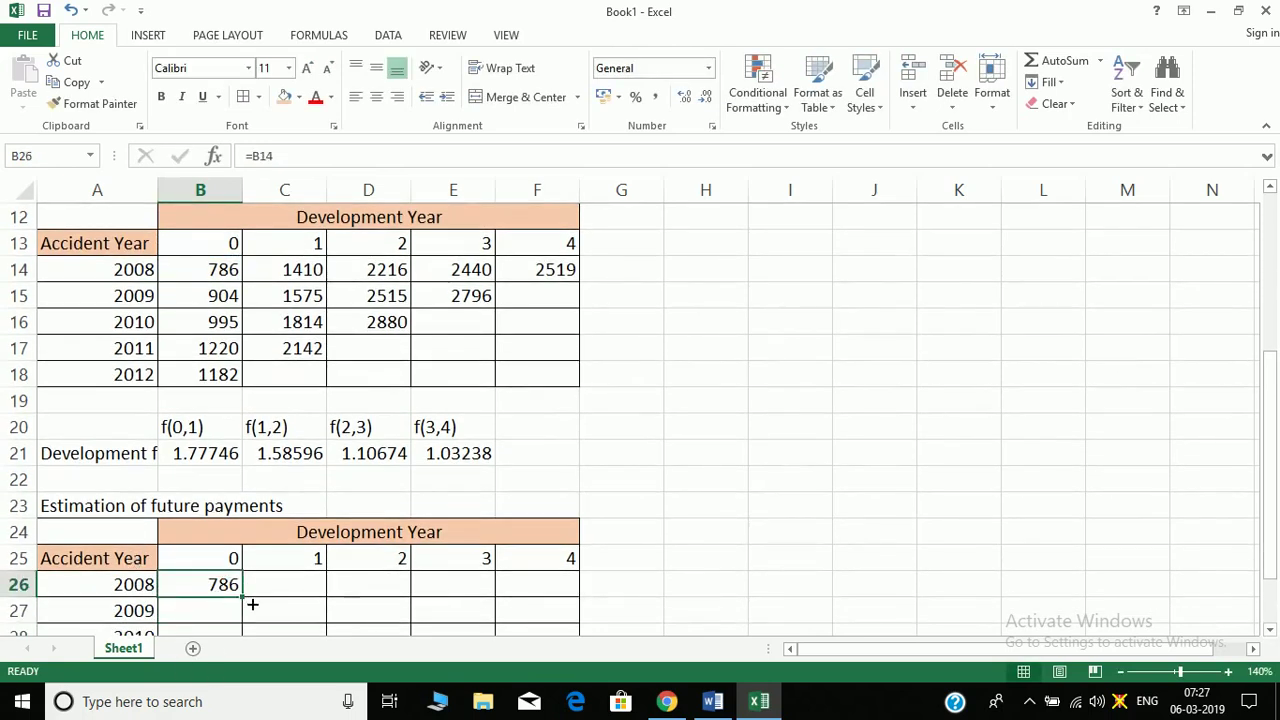
{"action": "left_click_drag", "start_coordinate": [252, 604], "coordinate": [586, 603]}
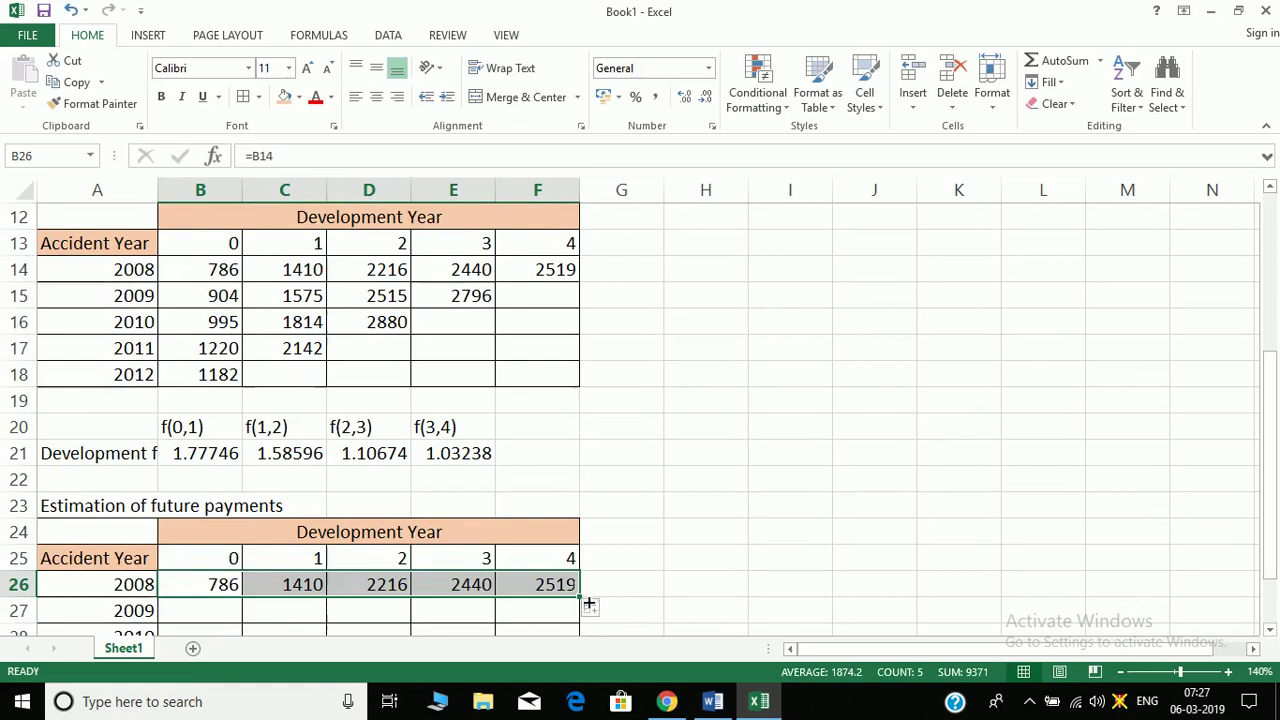
{"action": "double_click", "coordinate": [581, 599]}
- Clear the zero cells of development year 4 for accident years 2009 to 2012, F27:F30
{"action": "left_click", "coordinate": [537, 591]}
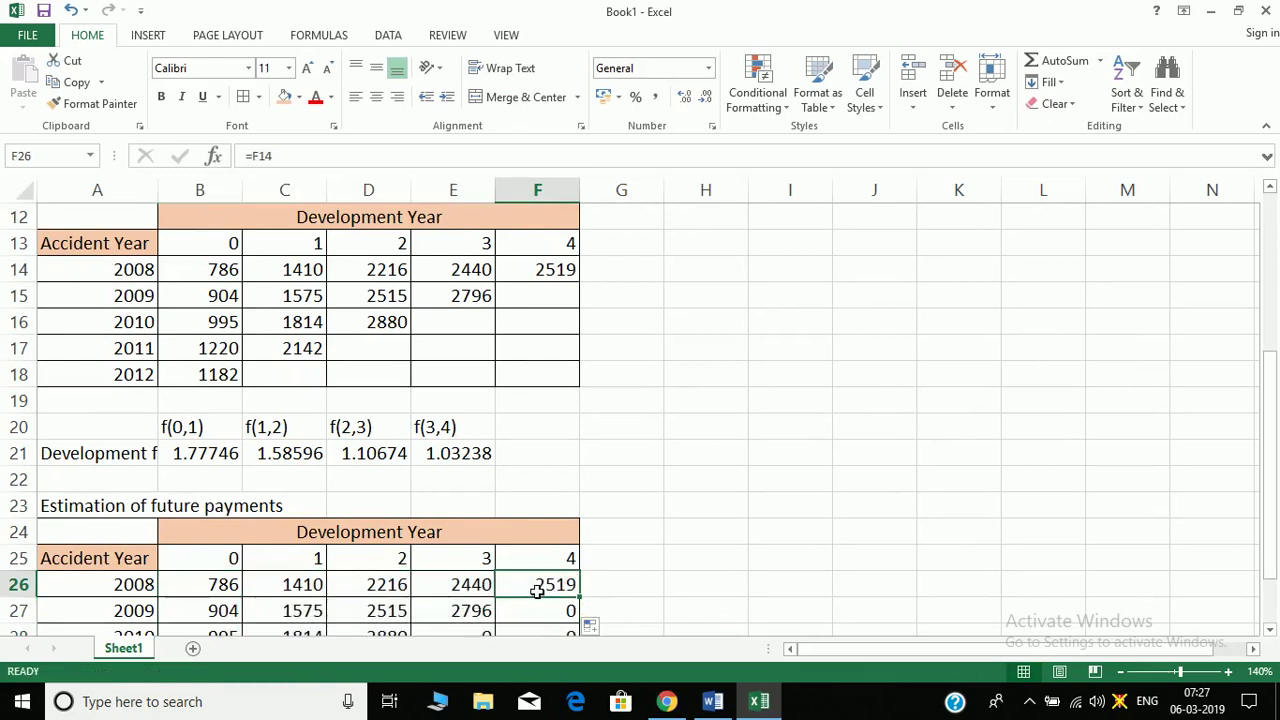
{"action": "key", "text": "Down"}
{"action": "scroll", "coordinate": [537, 591], "scroll_direction": "down", "scroll_amount": 2}
{"action": "key", "text": "Down"}
{"action": "key", "text": "Down"}
{"action": "key", "text": "Down"}
{"action": "key", "text": "Down"}
{"action": "key", "text": "Up"}
{"action": "key", "text": "Up"}
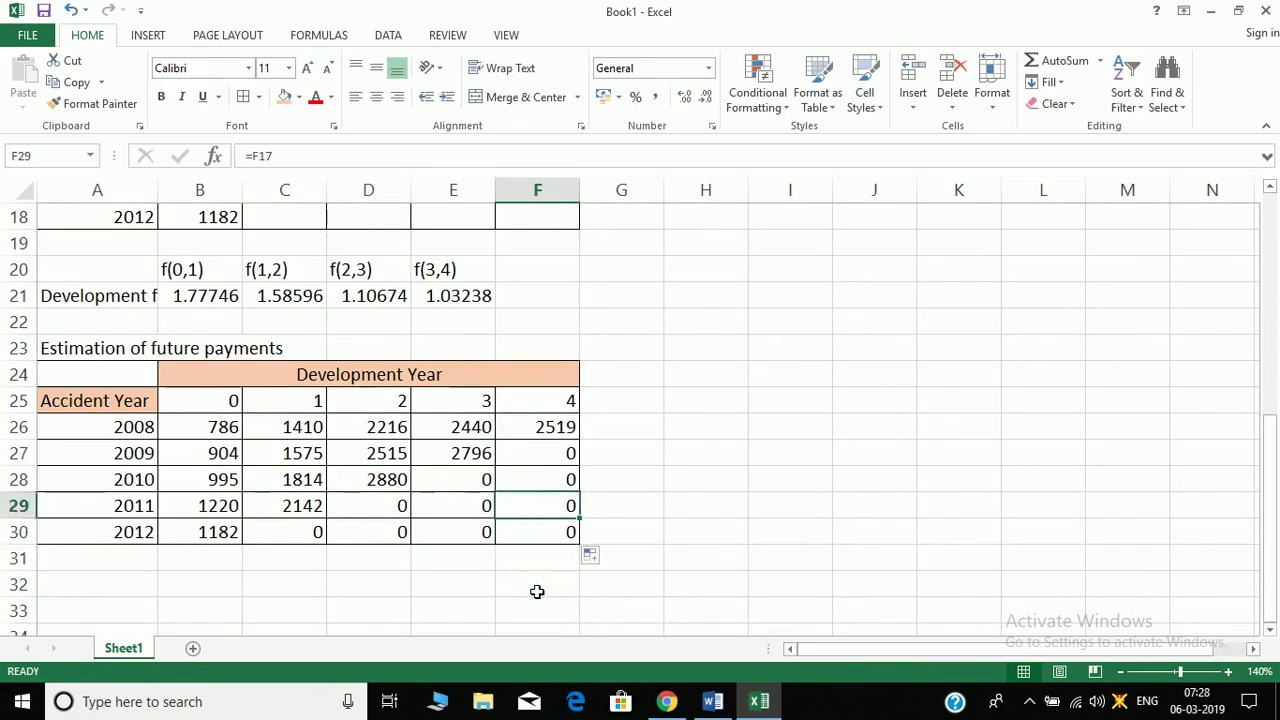
{"action": "key", "text": "Up"}
{"action": "key", "text": "Up"}
{"action": "key", "text": "shift+Down"}
{"action": "key", "text": "shift+Down"}
{"action": "key", "text": "shift+Down"}
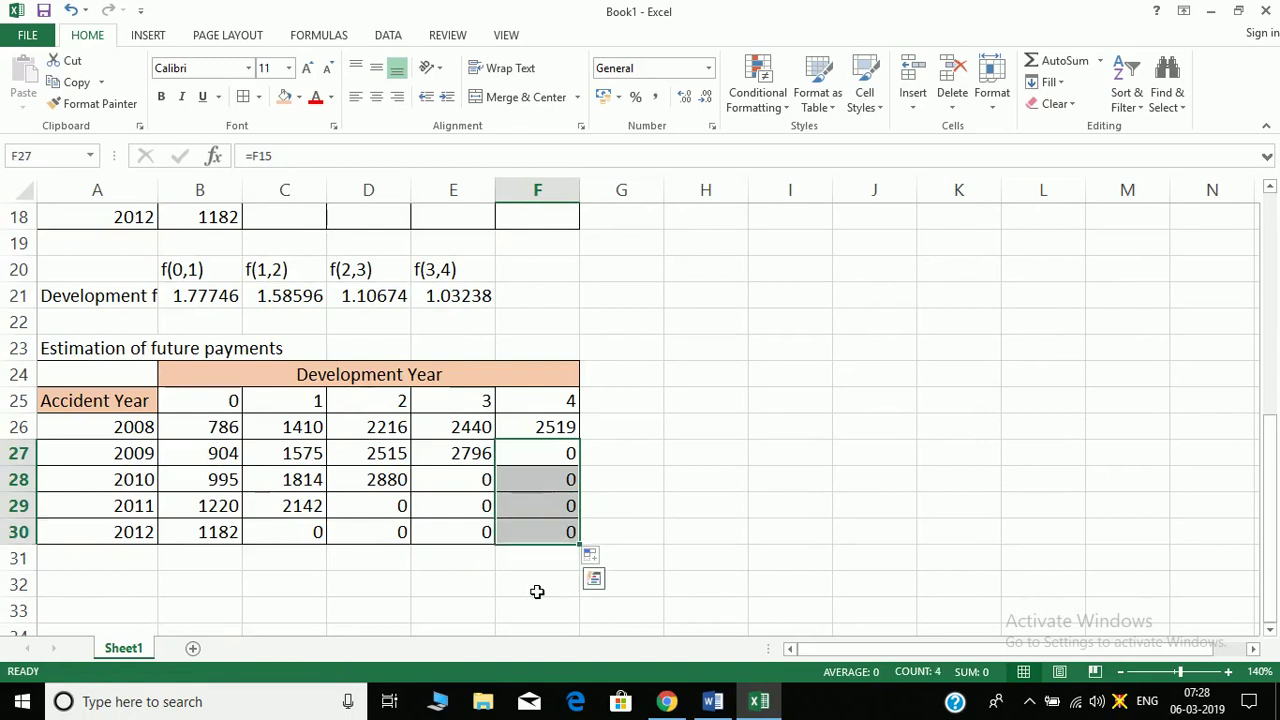
{"action": "key", "text": "Delete"}
- Clear the zero cells of development year 3 for accident years 2010 to 2012, E28:E30
{"action": "key", "text": "Left"}
{"action": "key", "text": "shift+Down"}
{"action": "key", "text": "shift+Down"}
{"action": "key", "text": "shift+Down"}
{"action": "key", "text": "Up"}
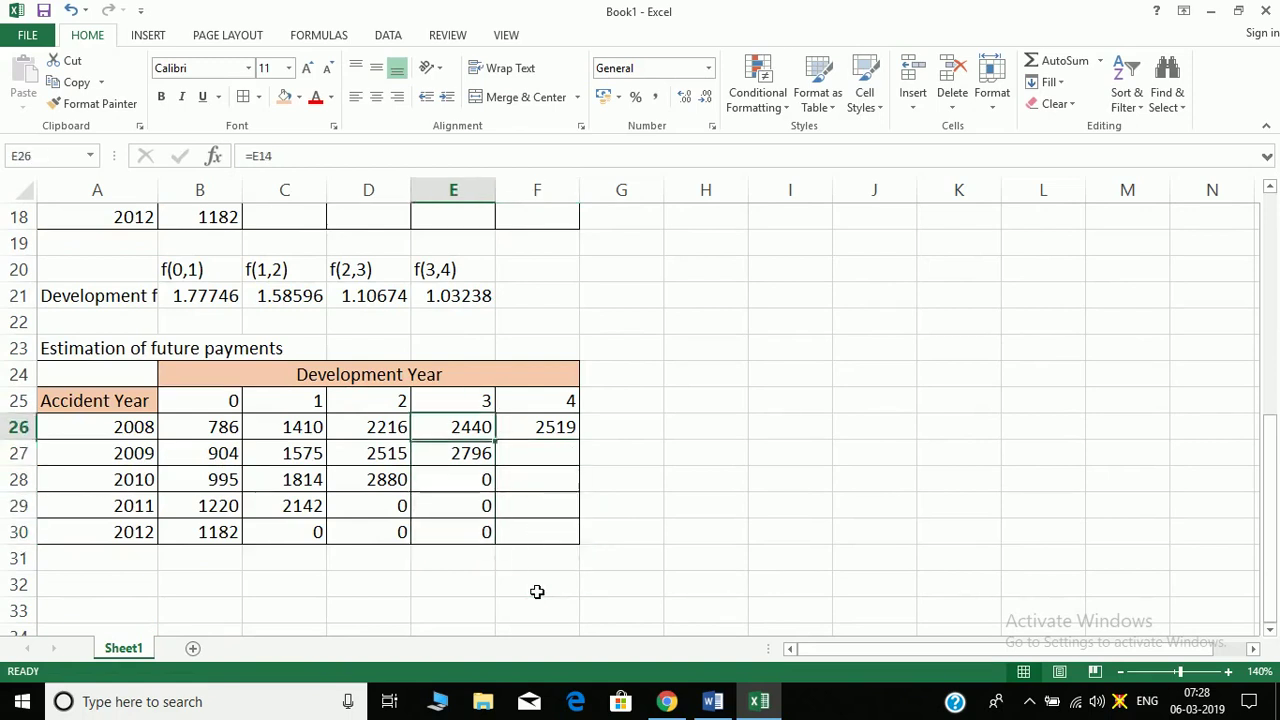
{"action": "key", "text": "Down"}
{"action": "key", "text": "Down"}
{"action": "key", "text": "shift+Down"}
{"action": "key", "text": "shift+Down"}
{"action": "key", "text": "Delete"}
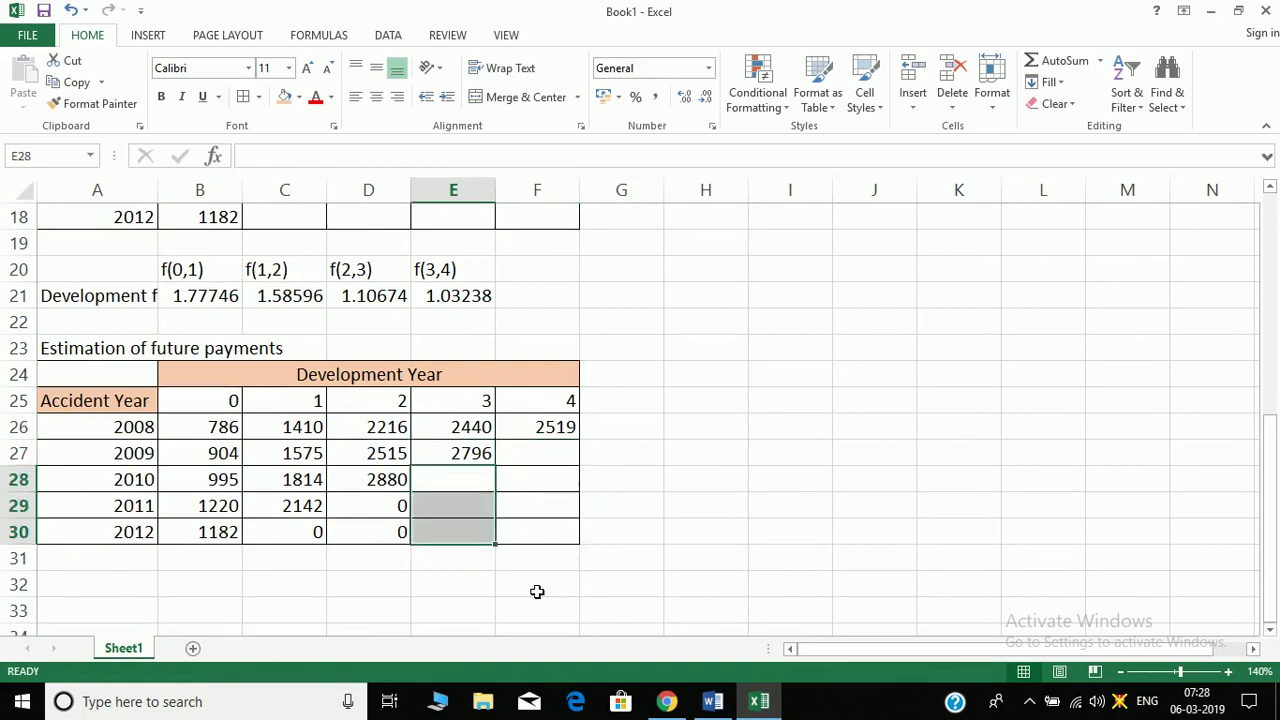
- Clear the remaining zeros in D29:D30 and C30 of the estimation table
{"action": "key", "text": "Left"}
{"action": "key", "text": "Down"}
{"action": "key", "text": "shift+Down"}
{"action": "key", "text": "Delete"}
{"action": "key", "text": "Left"}
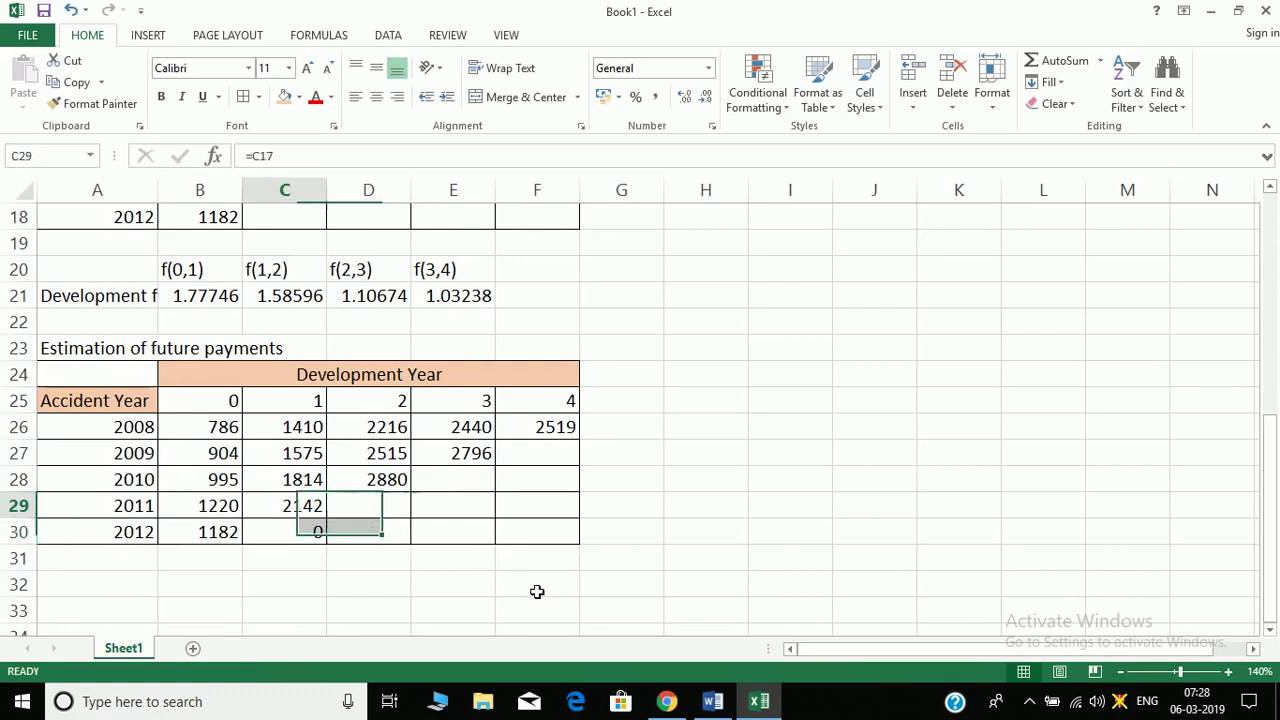
{"action": "key", "text": "Down"}
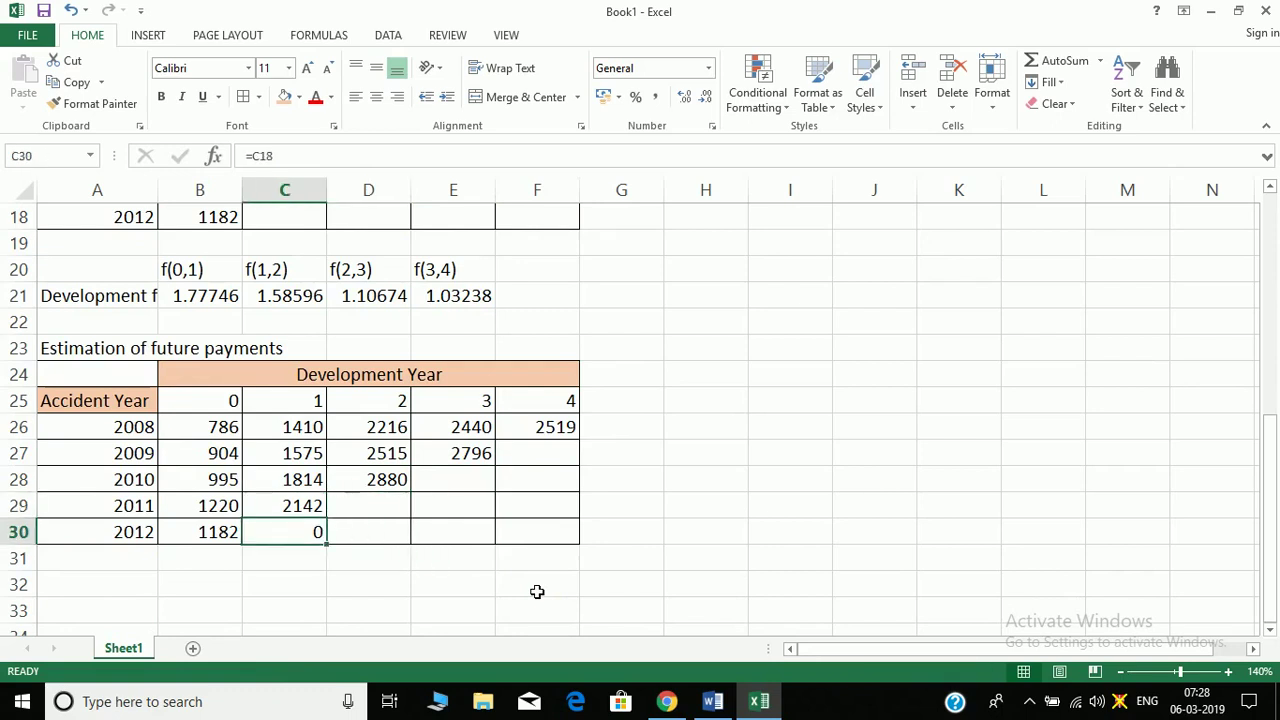
- Look over the empty lower-triangle cells of the table that need estimates
{"action": "key", "text": "Right"}
{"action": "key", "text": "Right"}
{"action": "key", "text": "Right"}
{"action": "key", "text": "Right"}
{"action": "key", "text": "Up"}
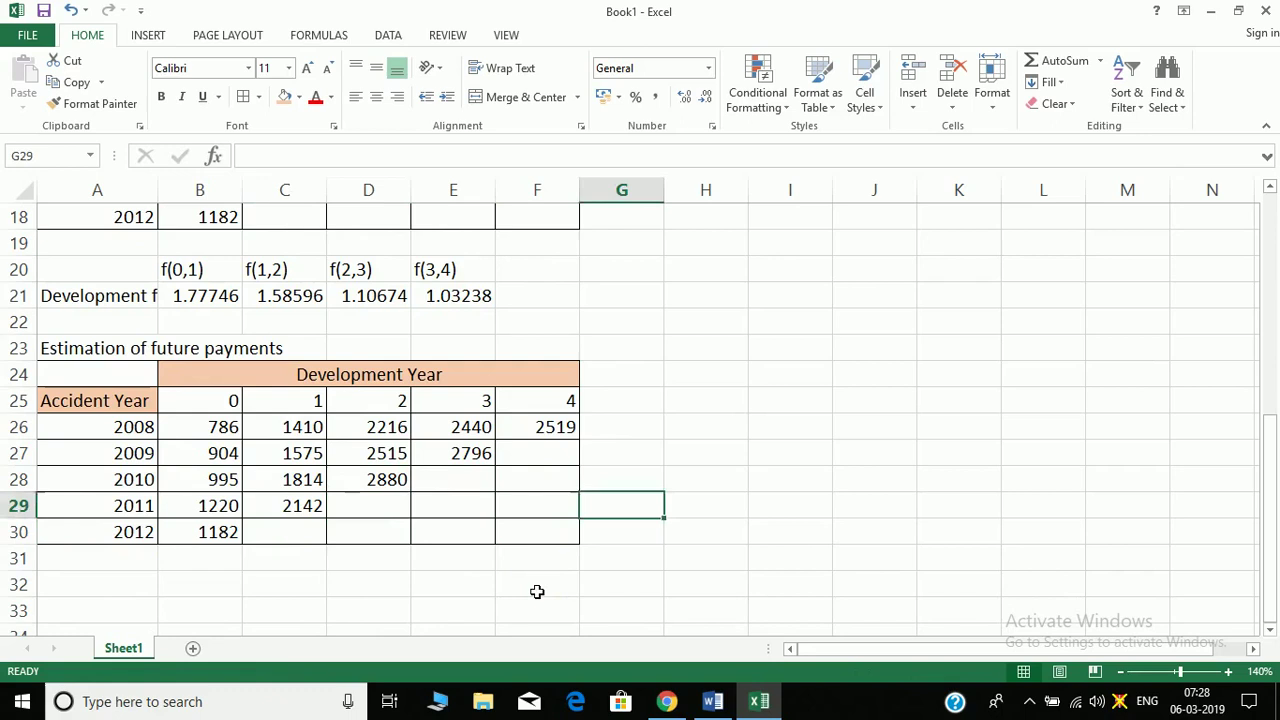
{"action": "key", "text": "Up"}
{"action": "key", "text": "Left"}
{"action": "key", "text": "Up"}
{"action": "key", "text": "Down"}
{"action": "key", "text": "Down"}
{"action": "key", "text": "Left"}
{"action": "key", "text": "Left"}
{"action": "key", "text": "Left"}
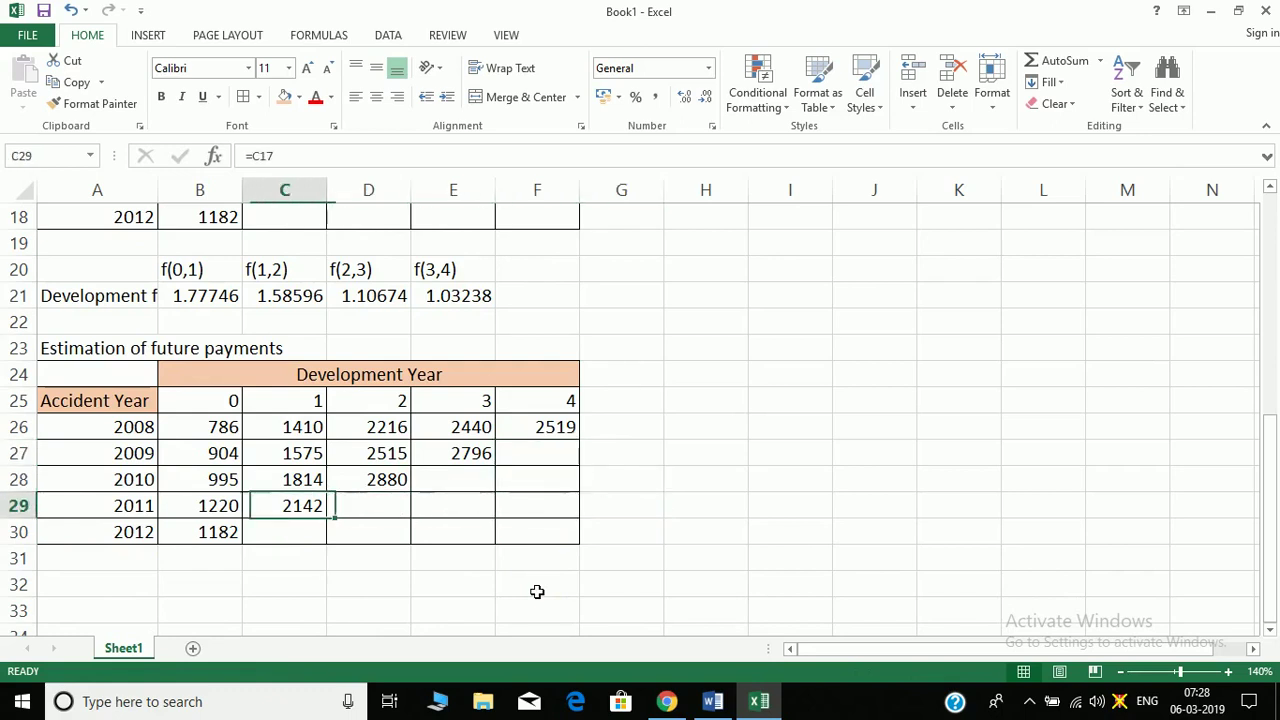
- Estimate the 2012 claims by entering =B30*B$21 in C30 and filling it across to F30
{"action": "key", "text": "Down"}
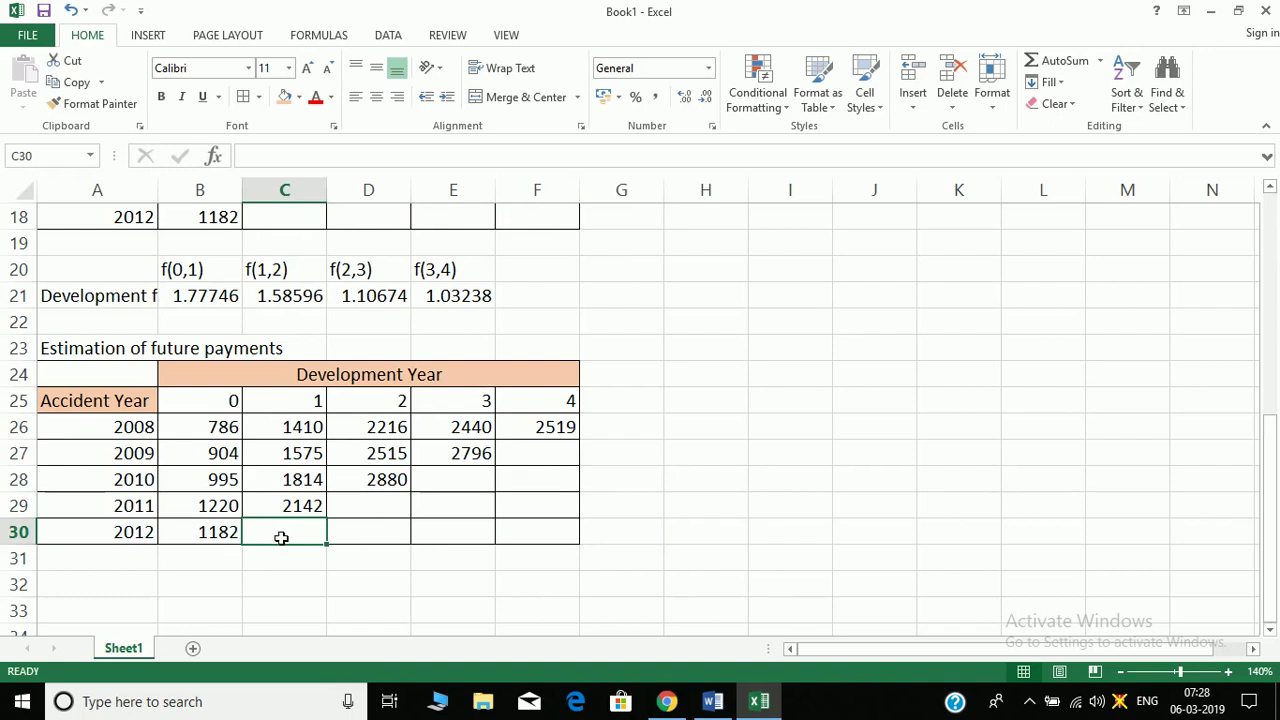
{"action": "type", "text": "="}
{"action": "key", "text": "Left"}
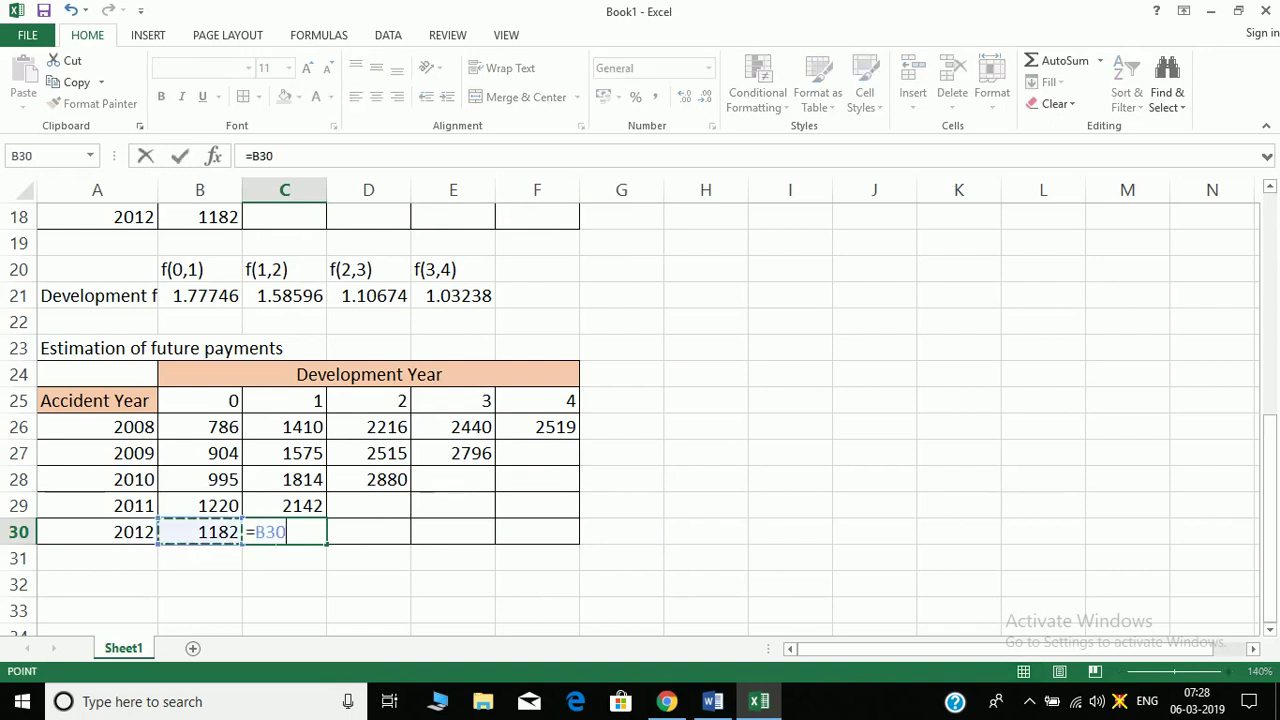
{"action": "type", "text": "*"}
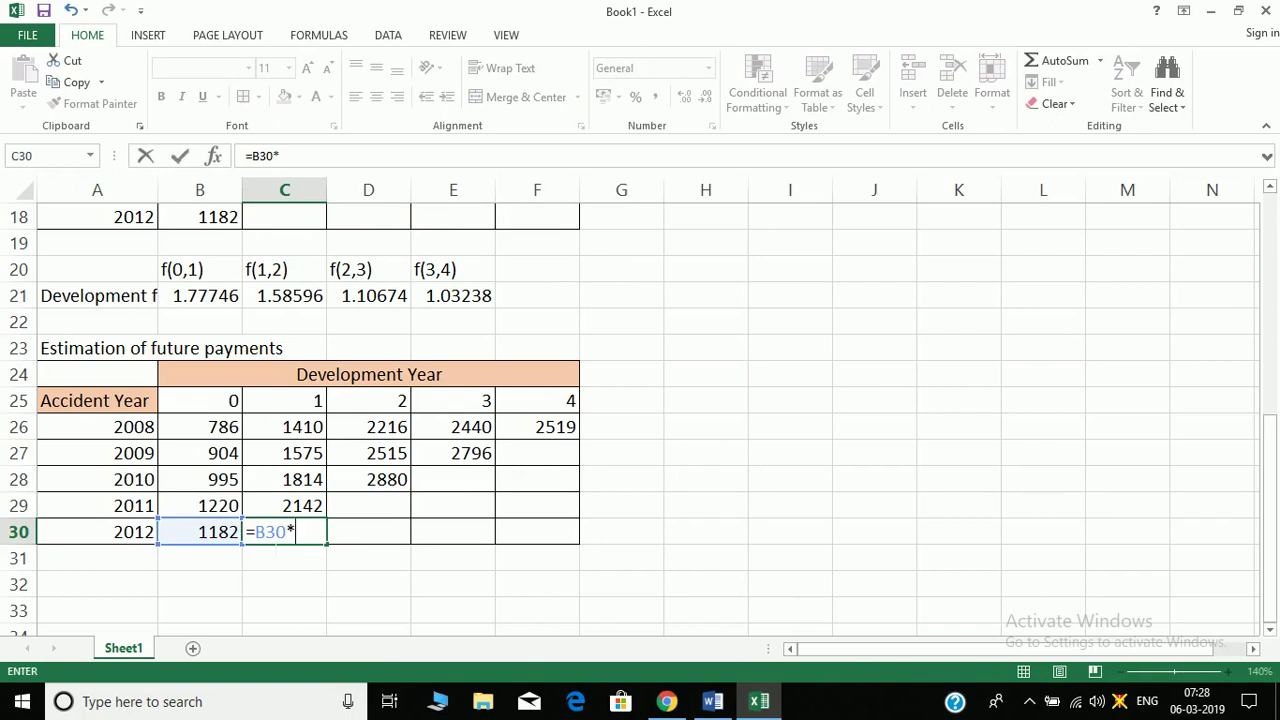
{"action": "left_click", "coordinate": [225, 307]}
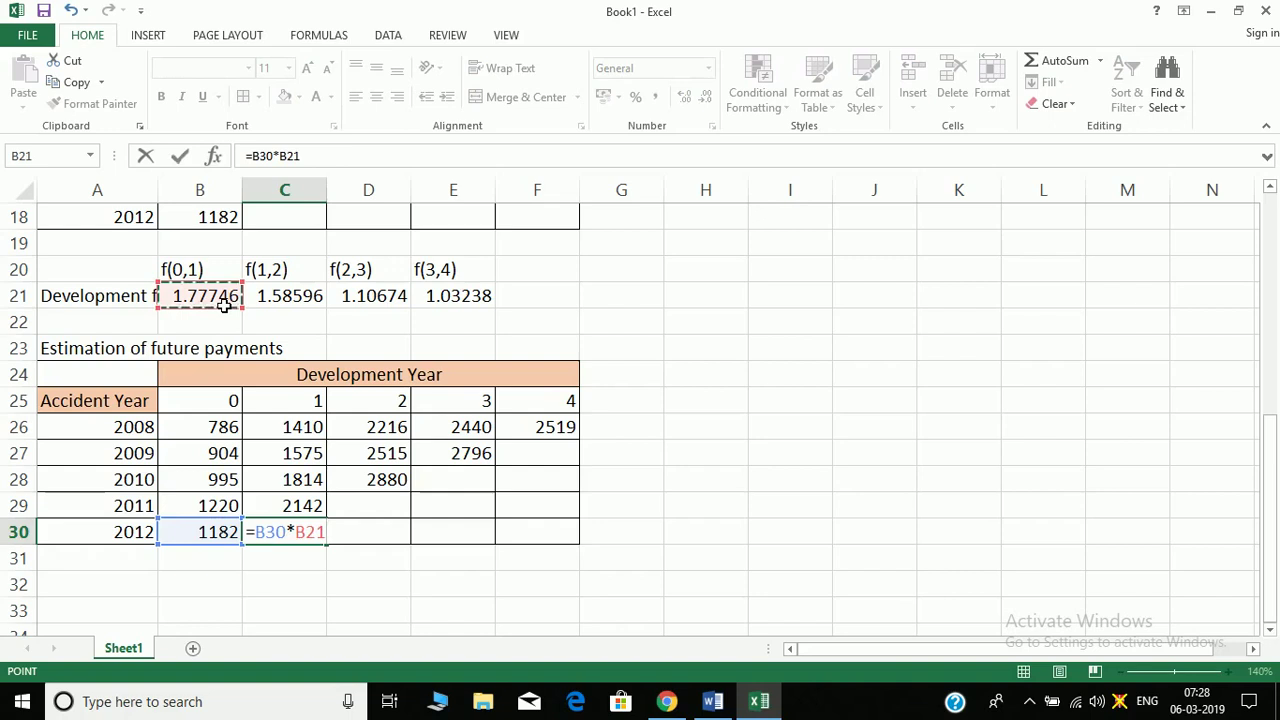
{"action": "key", "text": "F4"}
{"action": "key", "text": "F4"}
{"action": "key", "text": "Return"}
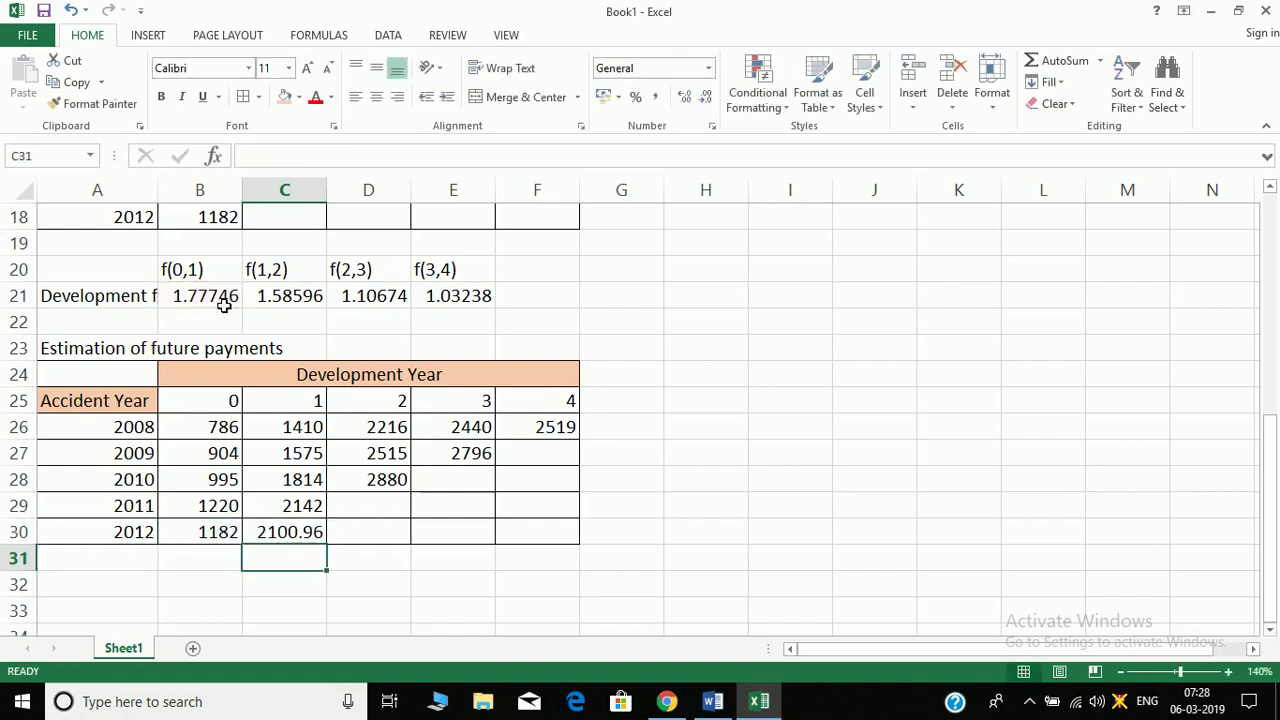
{"action": "left_click", "coordinate": [285, 537]}
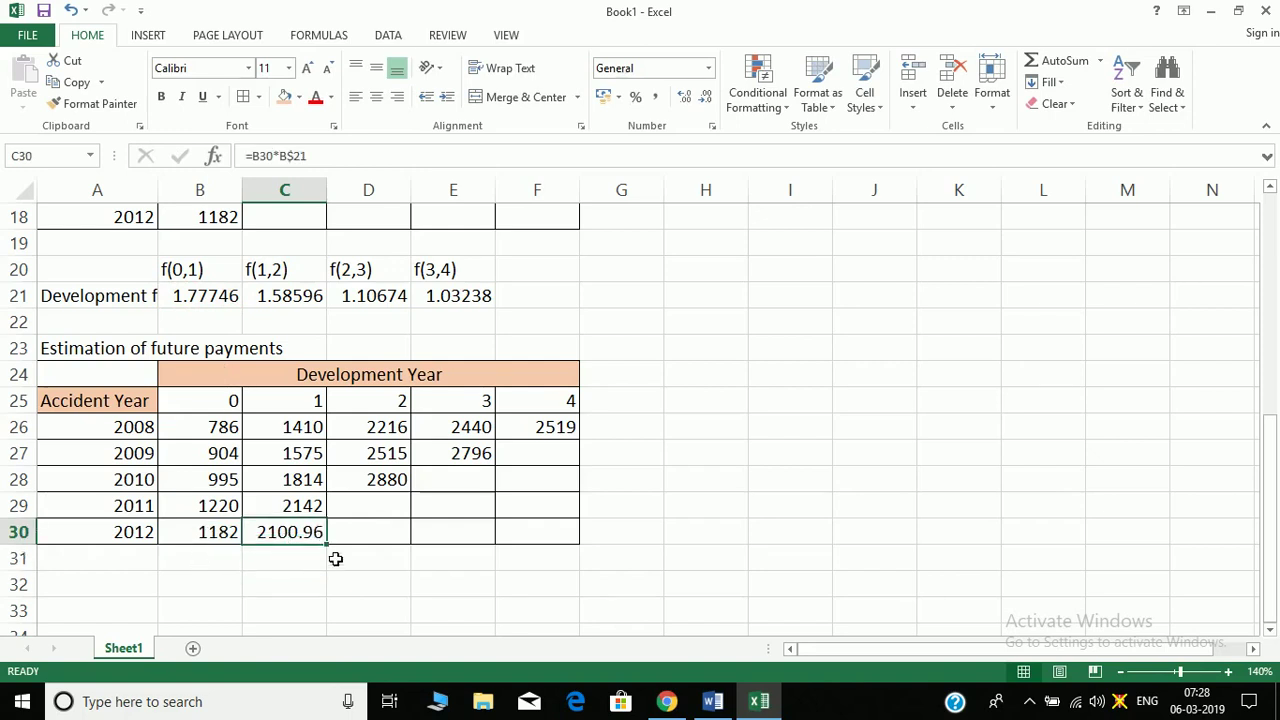
{"action": "left_click_drag", "start_coordinate": [329, 549], "coordinate": [568, 550]}
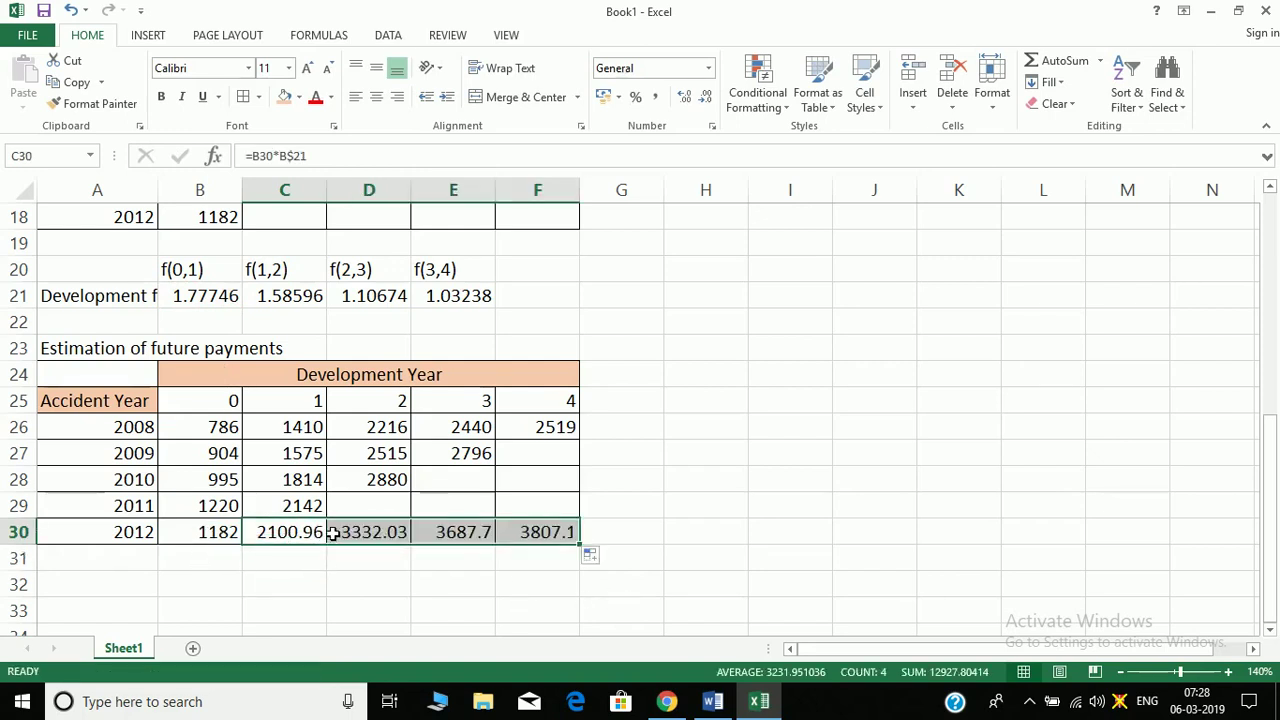
- Inspect the formulas in D30, E30 and F30 to check which claim and development factor each one references
{"action": "left_click", "coordinate": [375, 533]}
{"action": "double_click", "coordinate": [374, 532]}
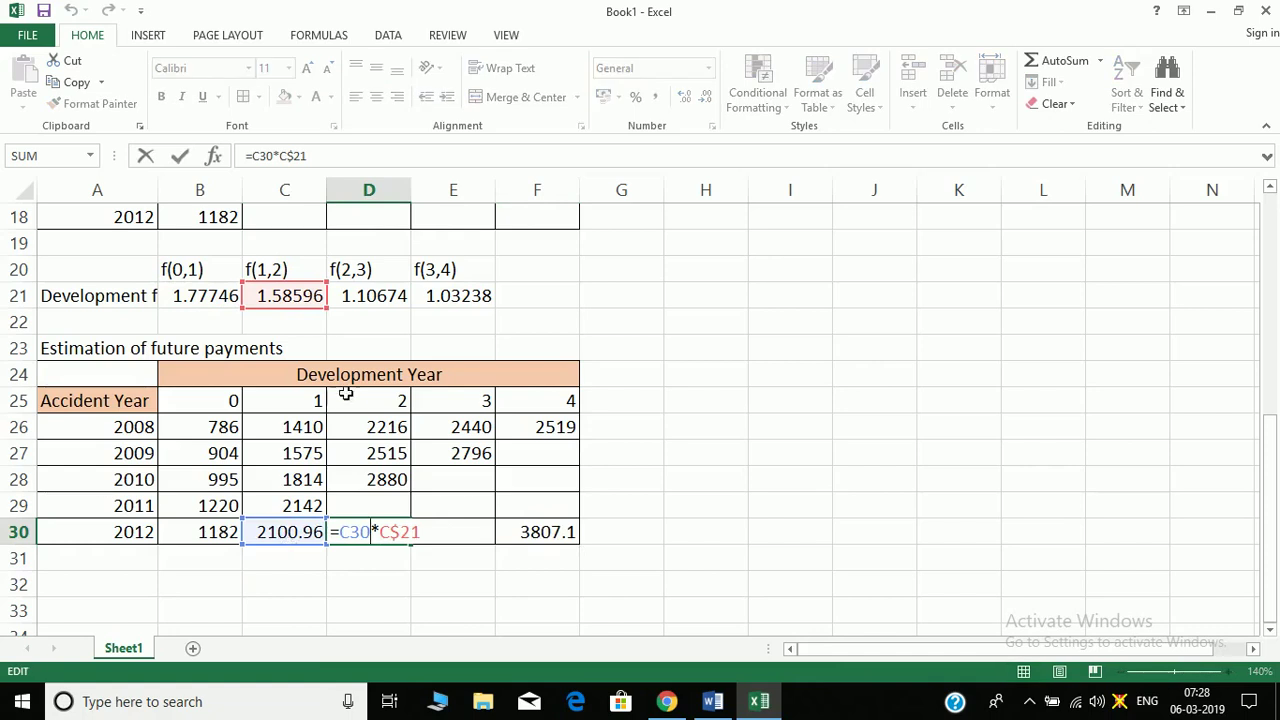
{"action": "key", "text": "Escape"}
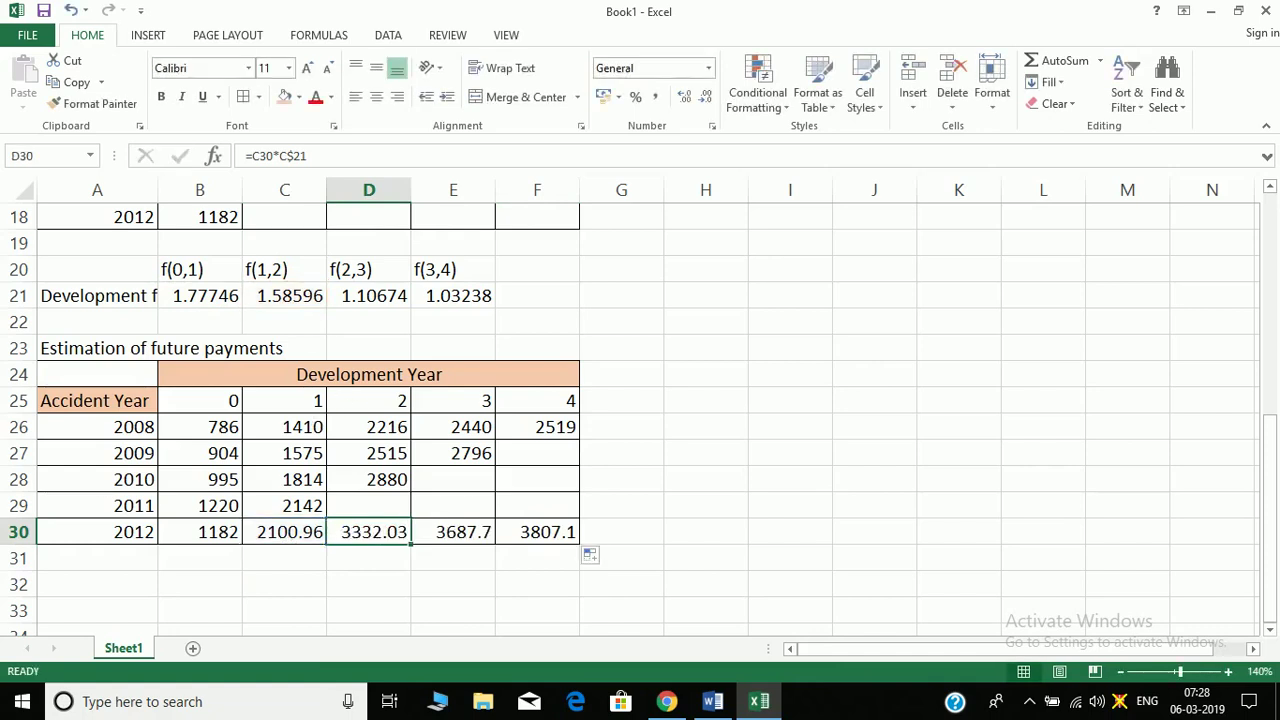
{"action": "double_click", "coordinate": [442, 535]}
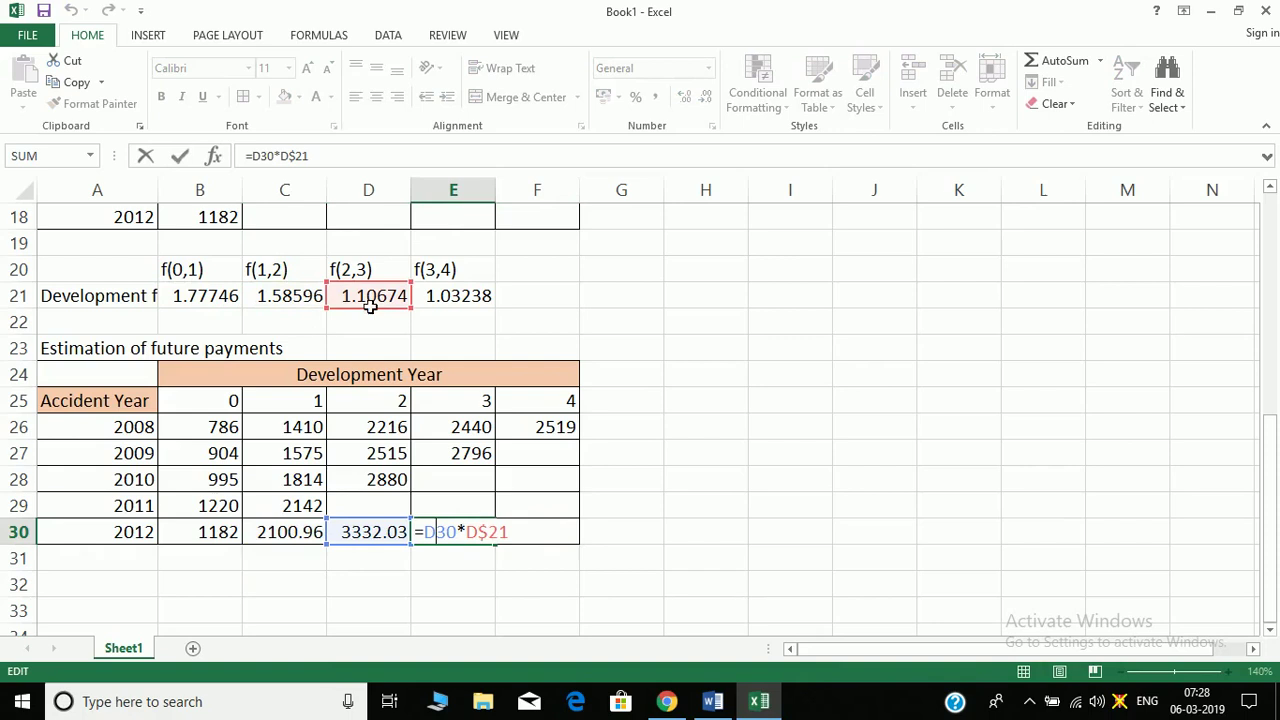
{"action": "key", "text": "Escape"}
{"action": "double_click", "coordinate": [546, 538]}
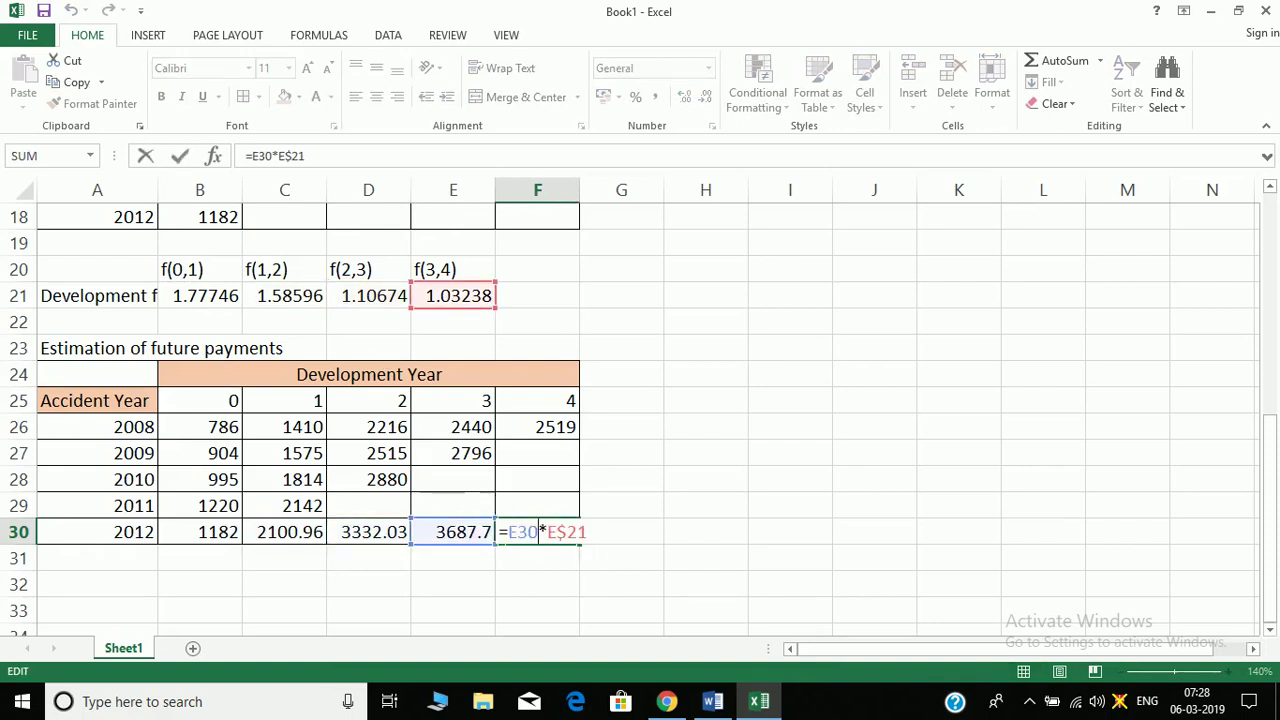
{"action": "key", "text": "Escape"}
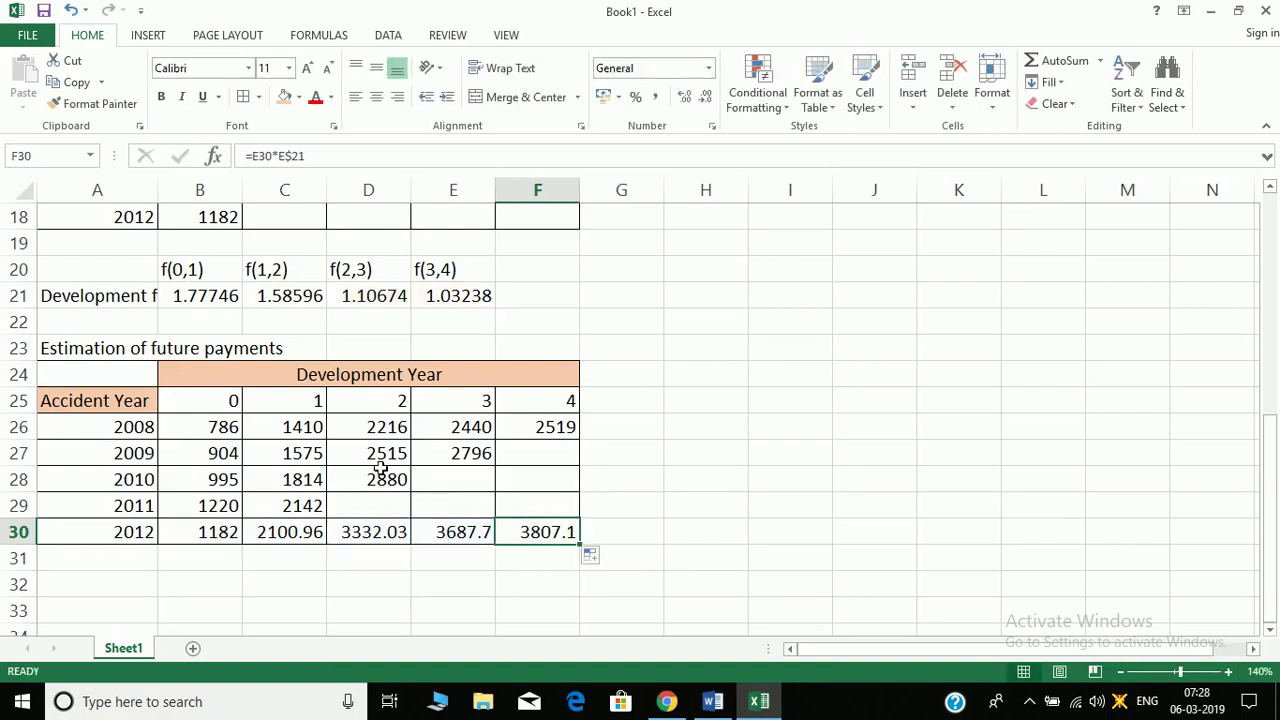
- Fill the D30 formula up into D29 to estimate the 2011 claim, and check the cells it references
{"action": "left_click", "coordinate": [389, 532]}
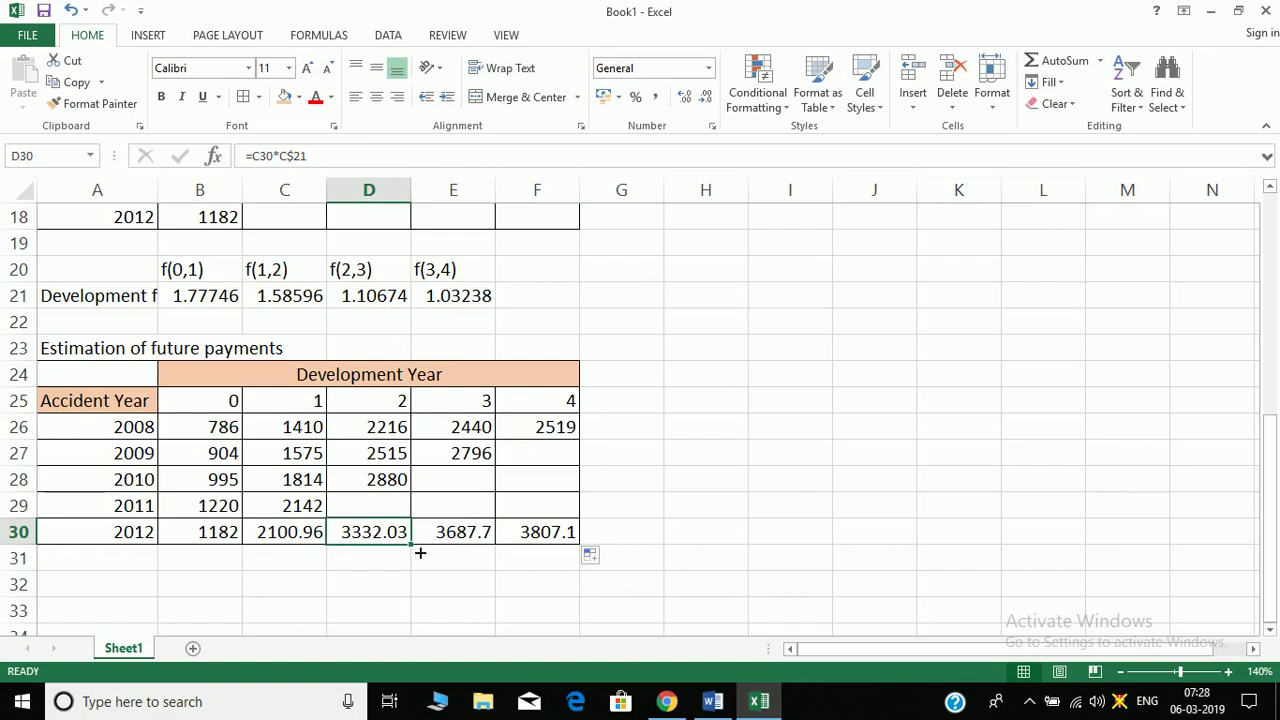
{"action": "left_click_drag", "start_coordinate": [420, 552], "coordinate": [378, 510]}
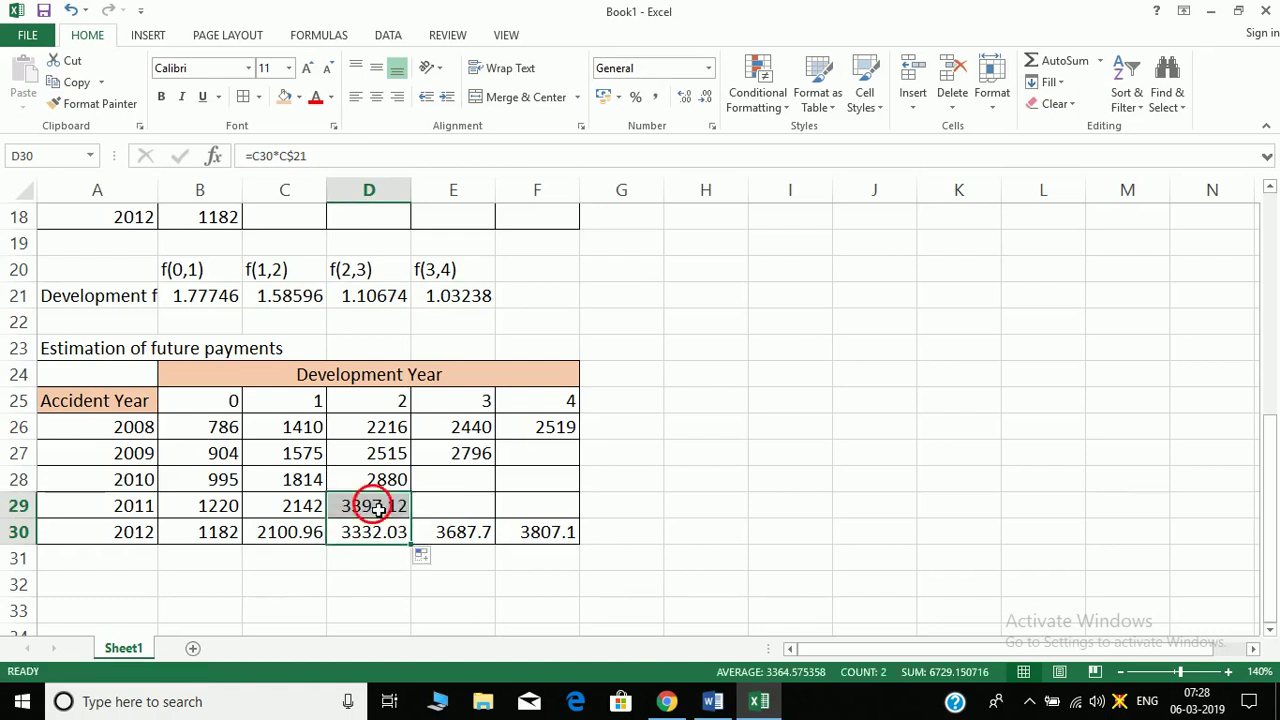
{"action": "double_click", "coordinate": [378, 508]}
{"action": "key", "text": "Escape"}
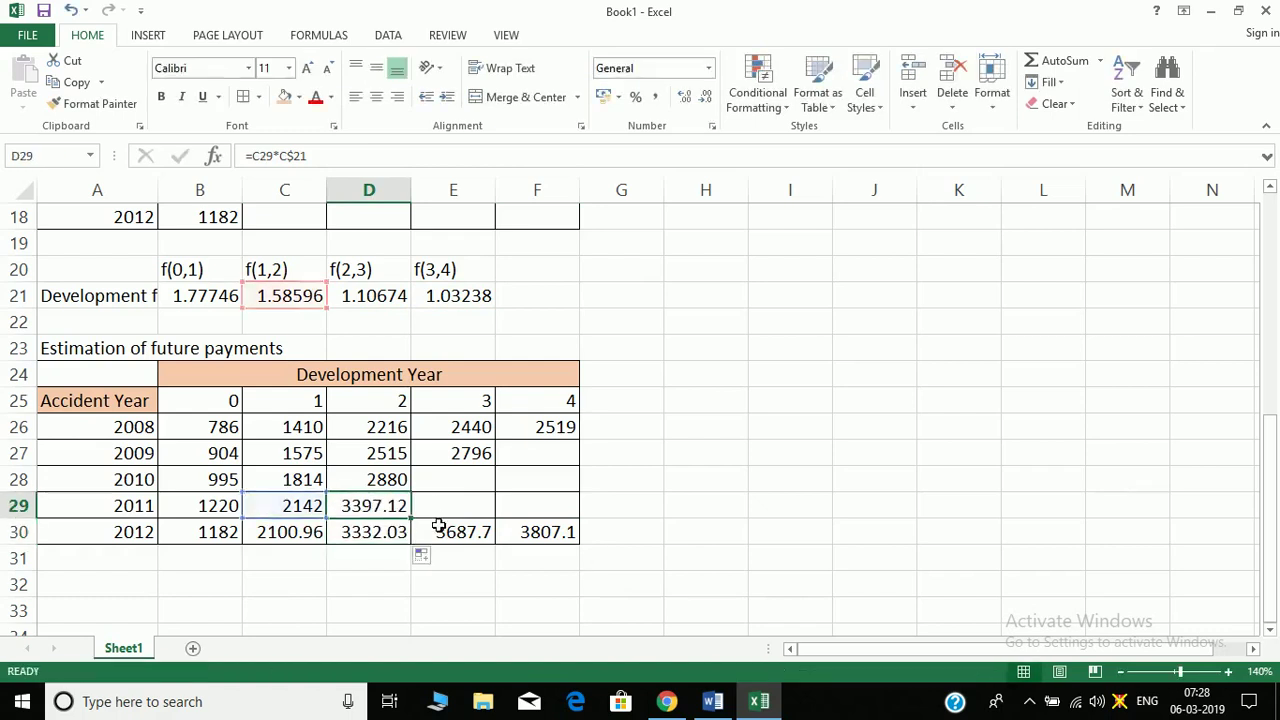
- Fill the E30 formula up through E28, and check the references in E29 and E28
{"action": "left_click", "coordinate": [442, 531]}
{"action": "left_click_drag", "start_coordinate": [500, 555], "coordinate": [476, 484]}
{"action": "double_click", "coordinate": [467, 510]}
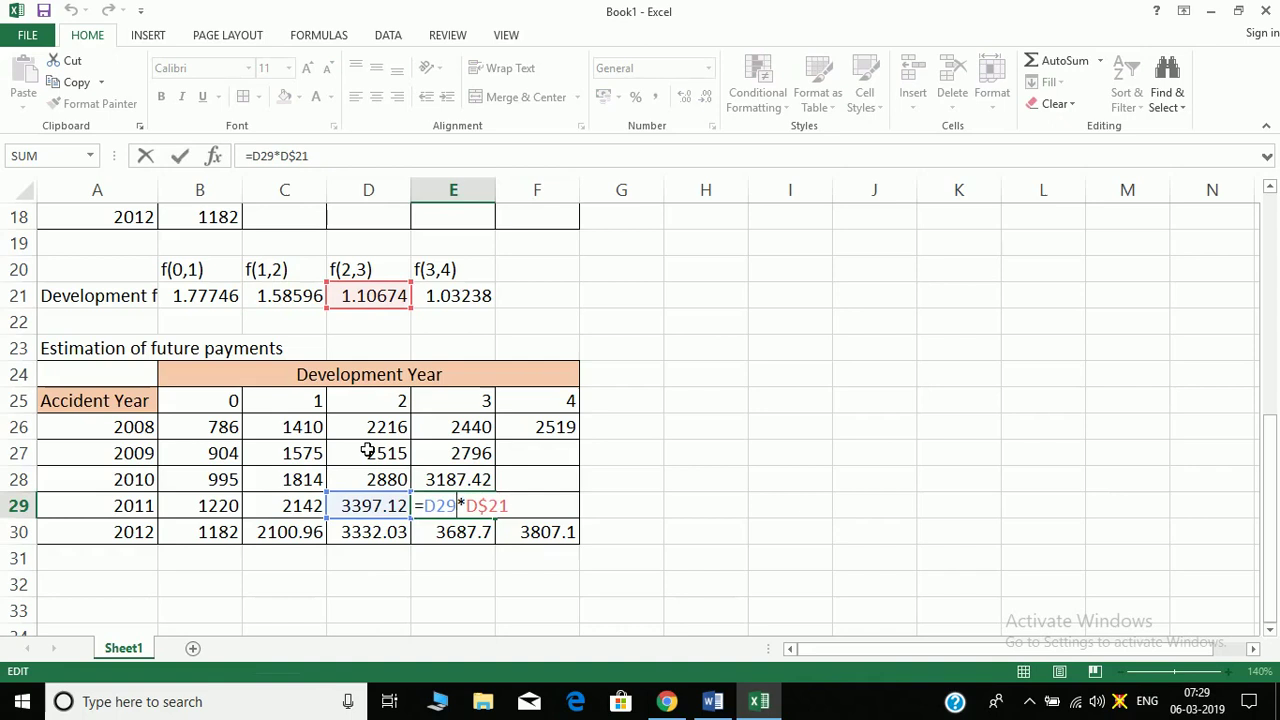
{"action": "key", "text": "Escape"}
{"action": "double_click", "coordinate": [456, 480]}
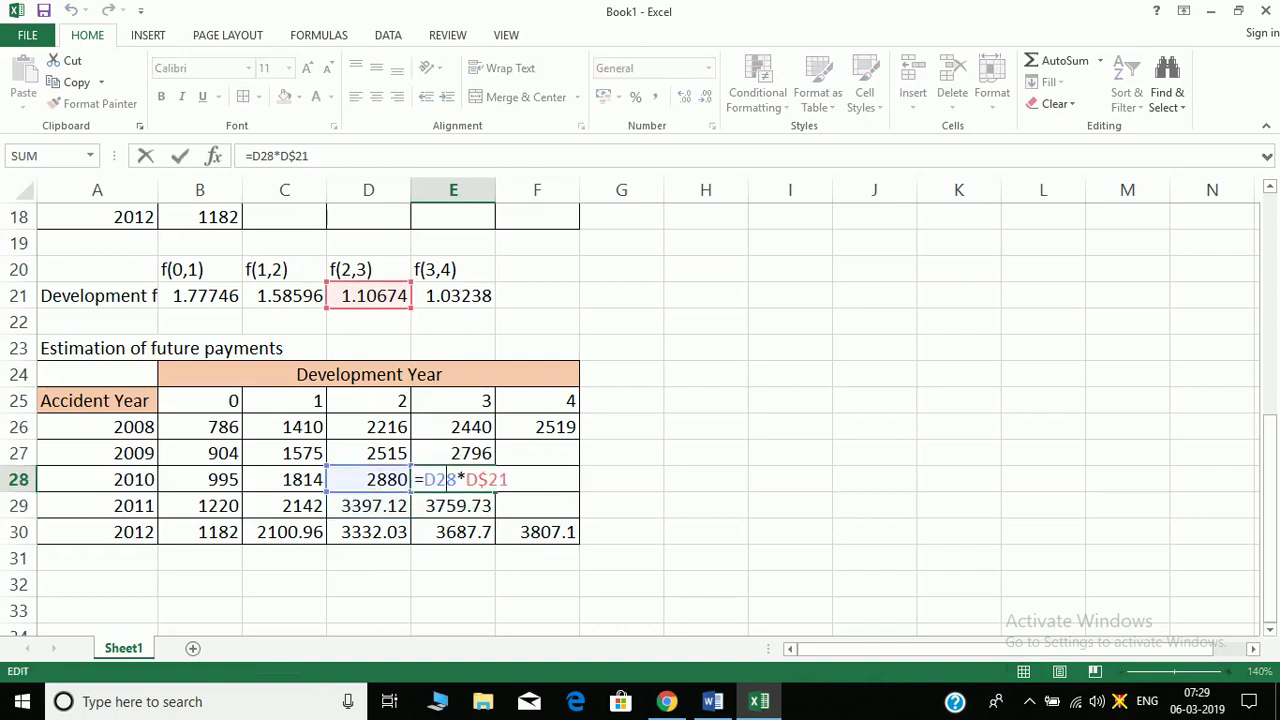
{"action": "key", "text": "Escape"}
- Fill the F30 formula up through F27, and check the references in F27
{"action": "left_click", "coordinate": [573, 531]}
{"action": "left_click_drag", "start_coordinate": [580, 546], "coordinate": [566, 456]}
{"action": "double_click", "coordinate": [560, 455]}
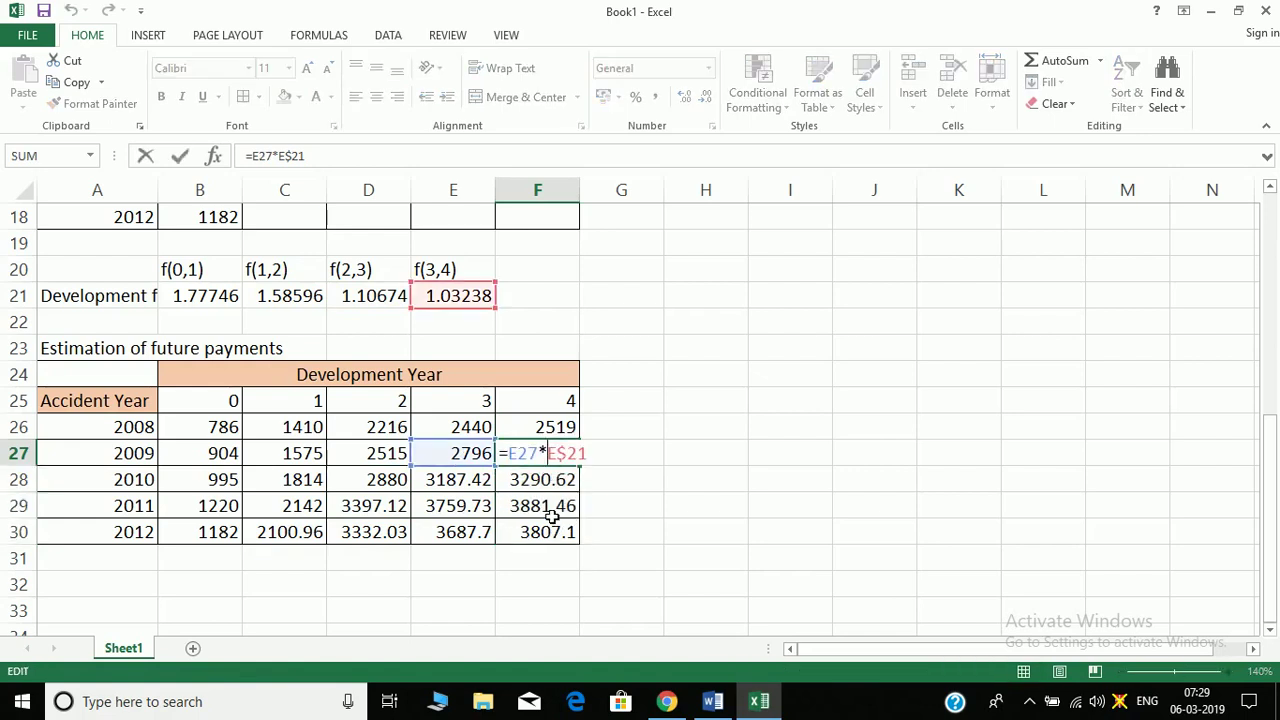
{"action": "key", "text": "Escape"}
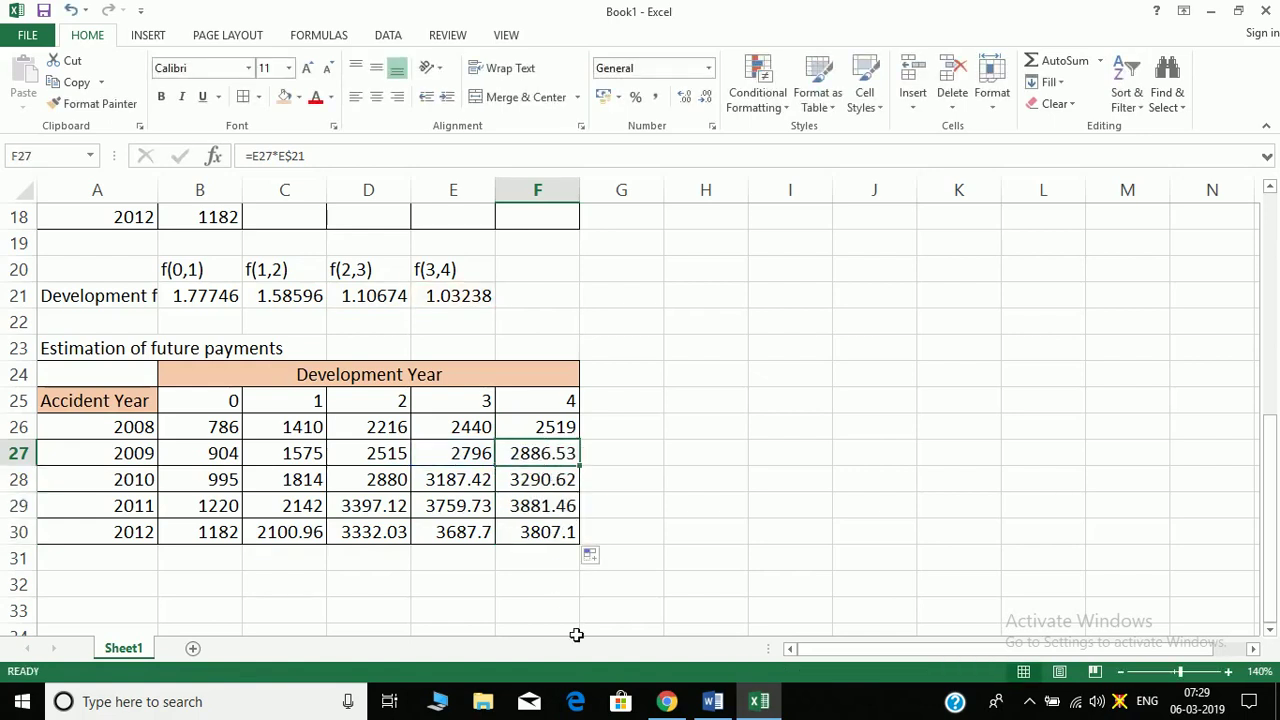
- Shade the estimated claims in F27:F30 and E28:E30 with an orange fill
{"action": "key", "text": "ctrl+shift+Down"}
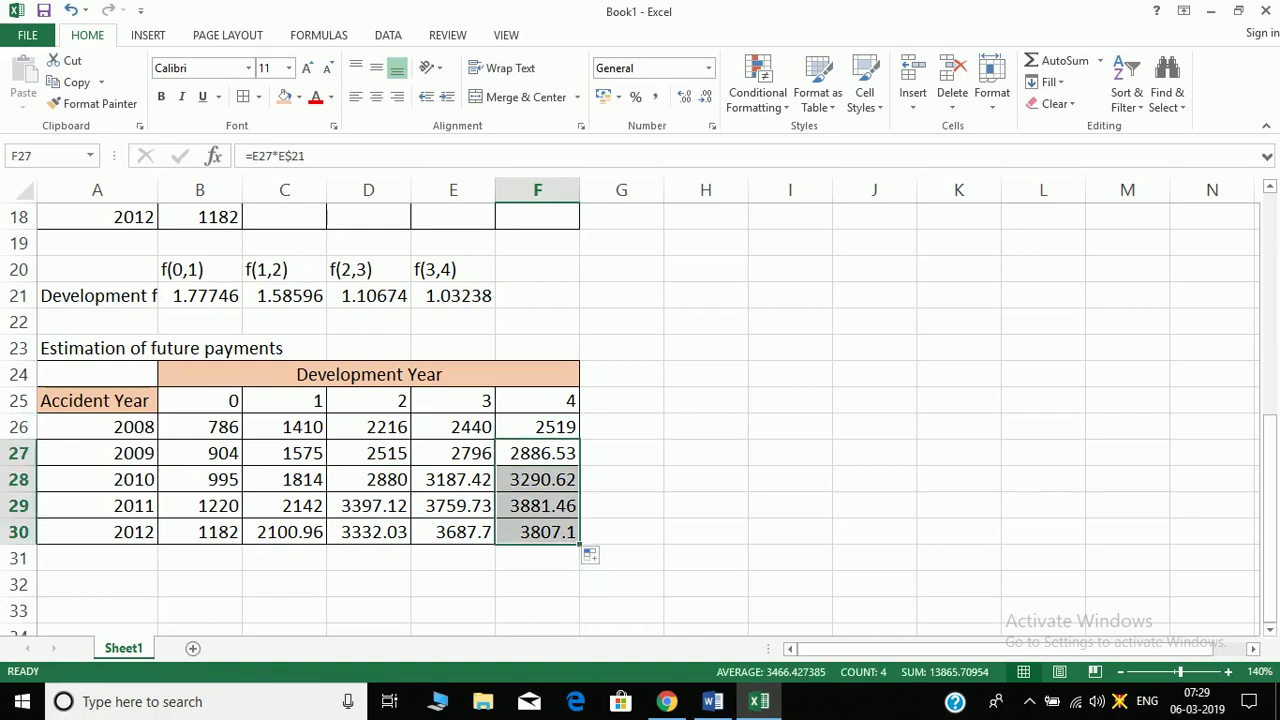
{"action": "left_click", "coordinate": [298, 96]}
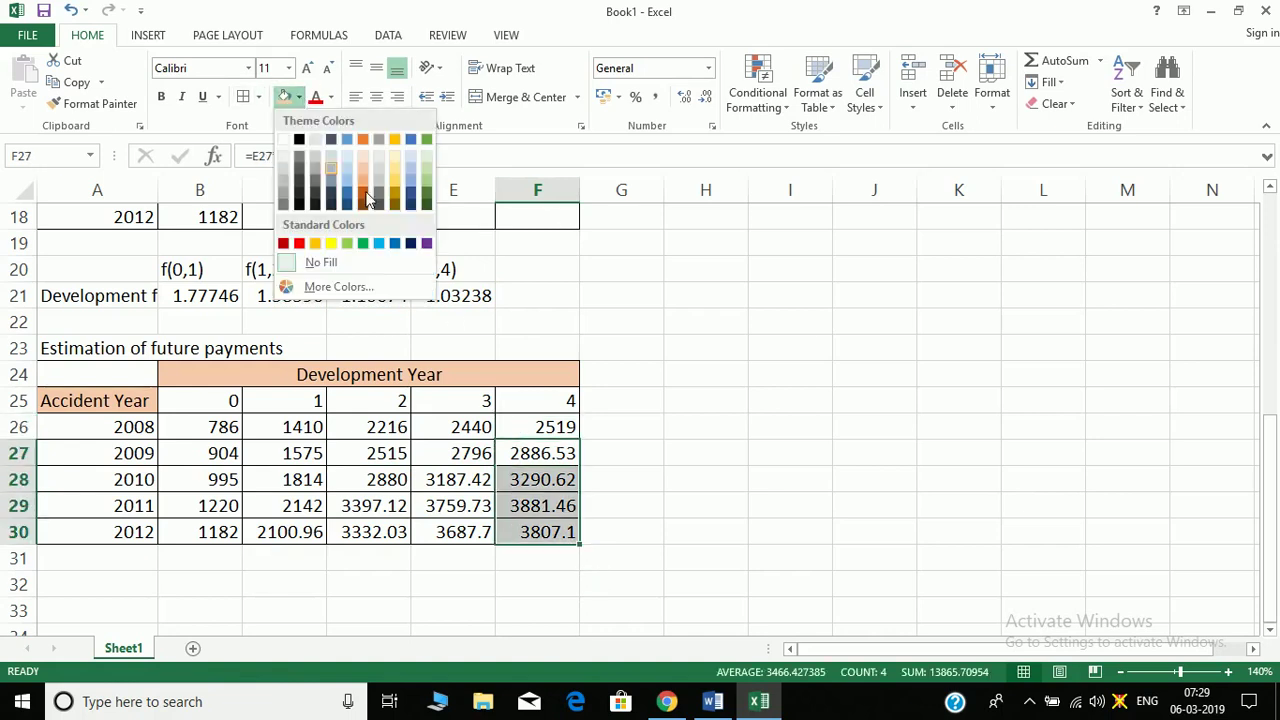
{"action": "left_click", "coordinate": [365, 193]}
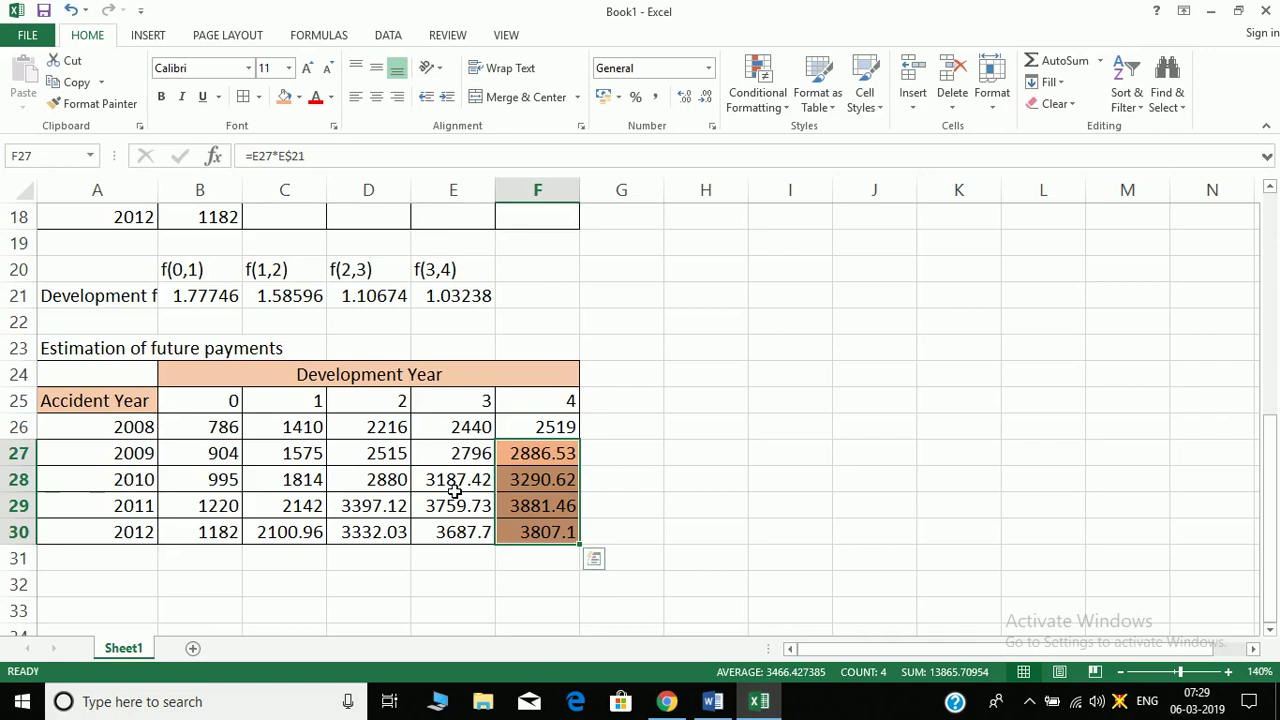
{"action": "left_click_drag", "start_coordinate": [452, 480], "coordinate": [455, 490]}
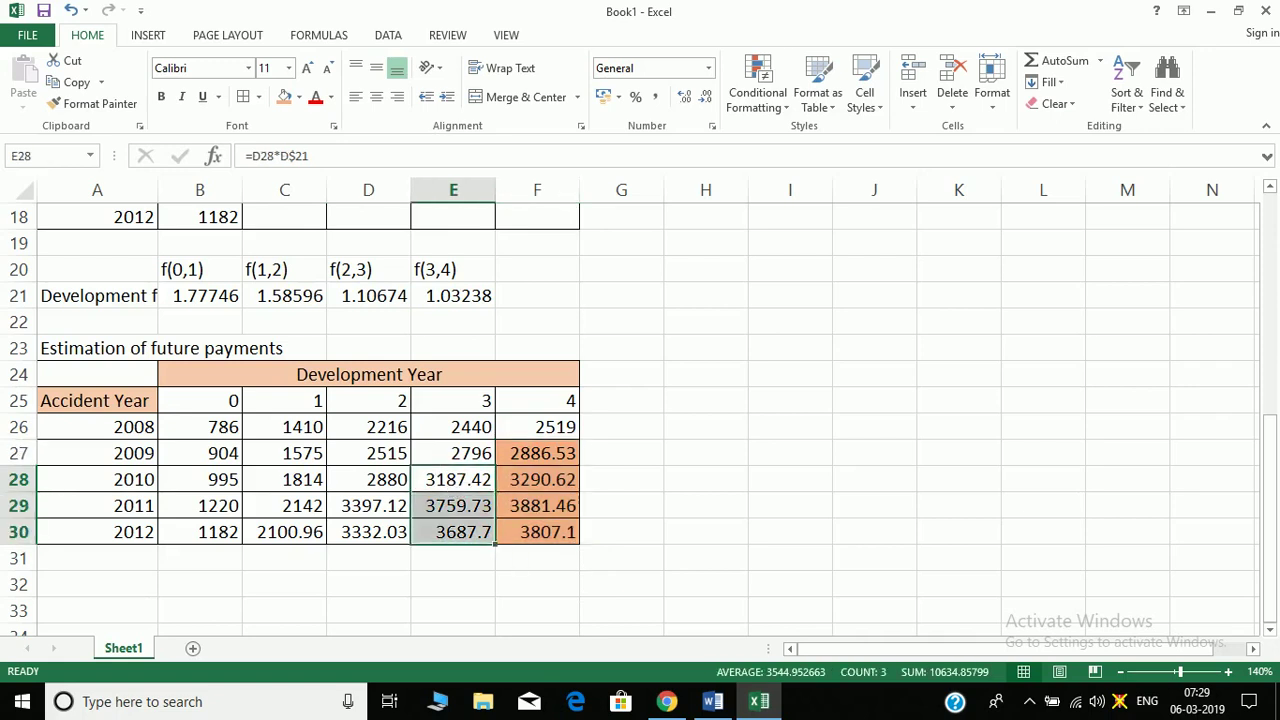
{"action": "left_click", "coordinate": [292, 98]}
- Apply the same orange fill to the estimated claims in D29:D30 and C30
{"action": "left_click", "coordinate": [368, 506]}
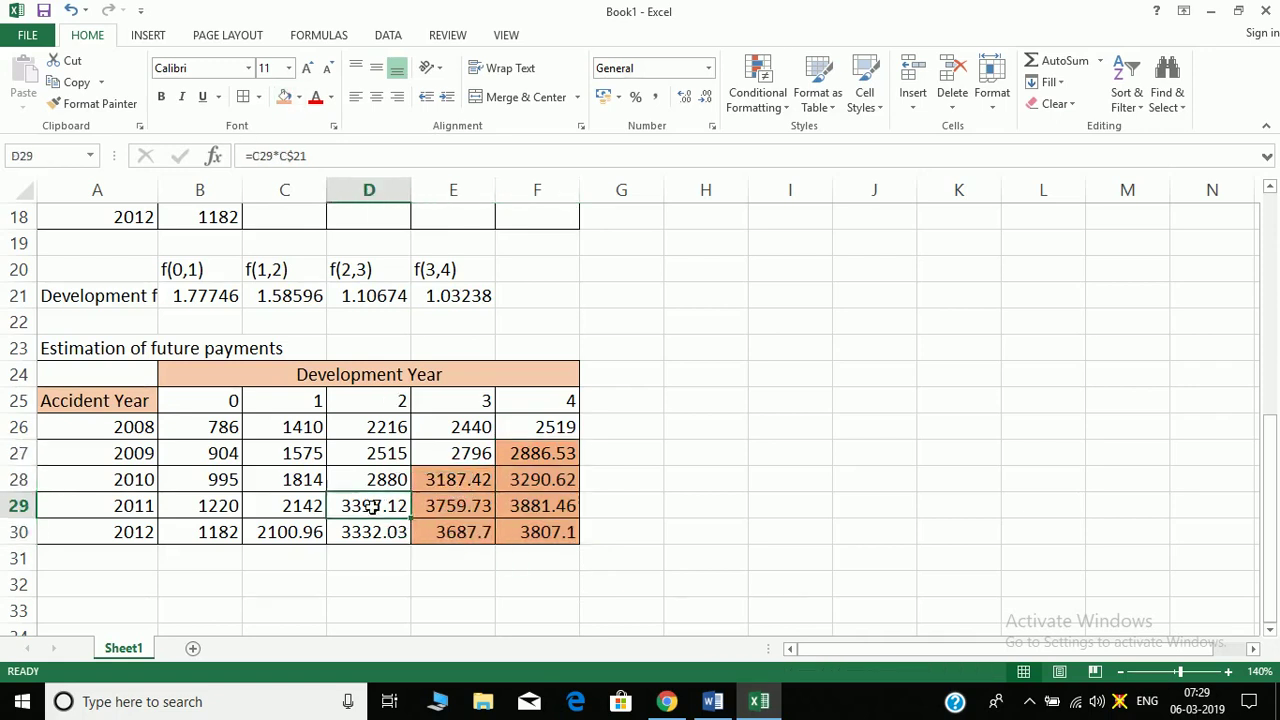
{"action": "key", "text": "shift+Down"}
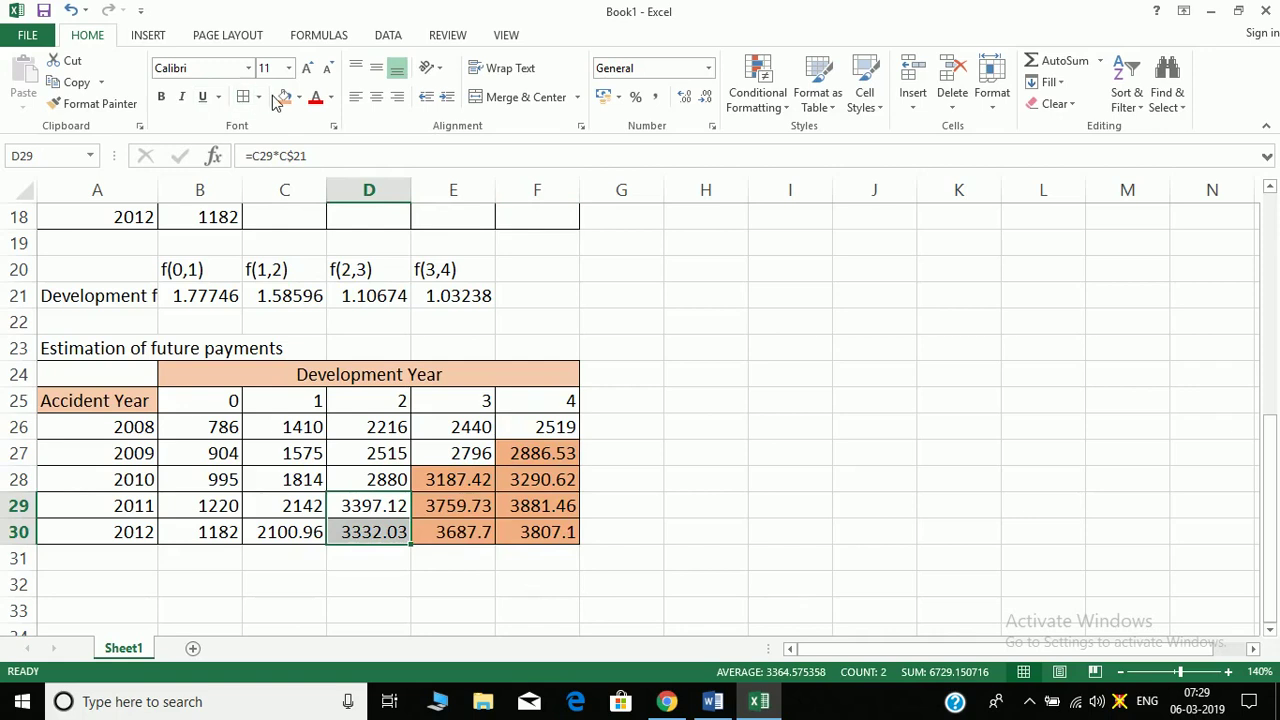
{"action": "left_click", "coordinate": [274, 98]}
{"action": "left_click", "coordinate": [280, 100]}
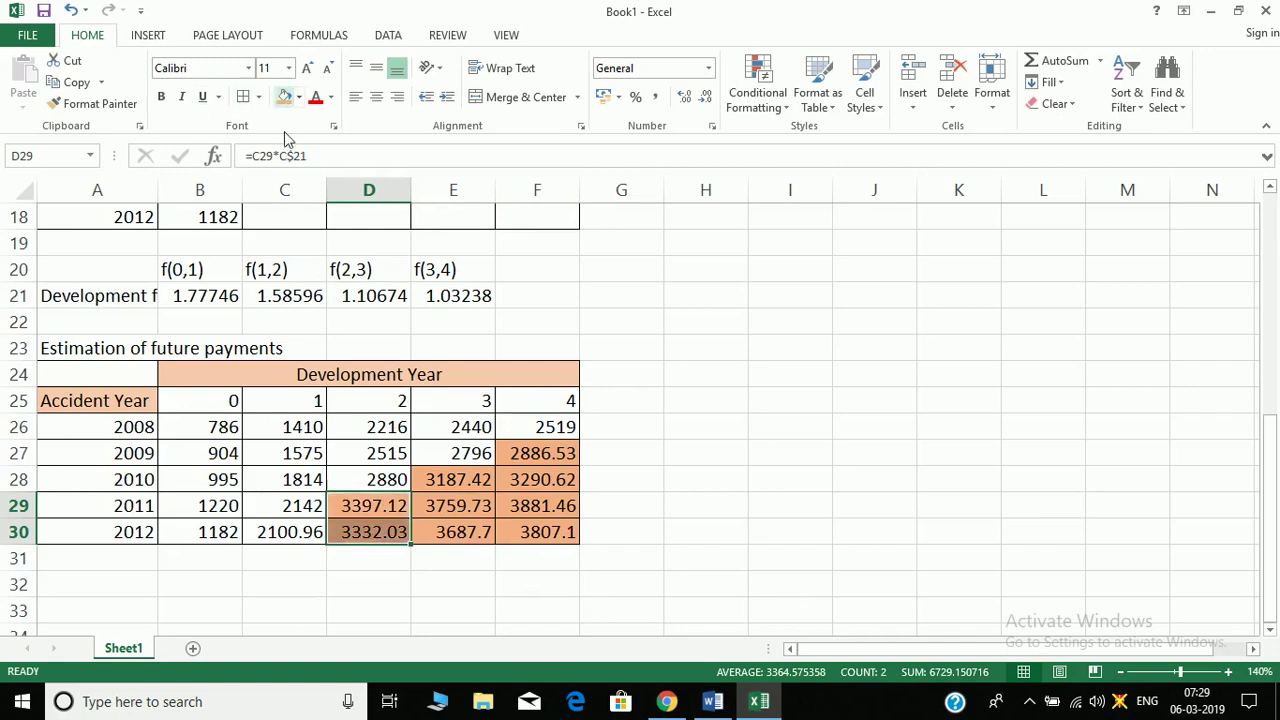
{"action": "left_click", "coordinate": [300, 534]}
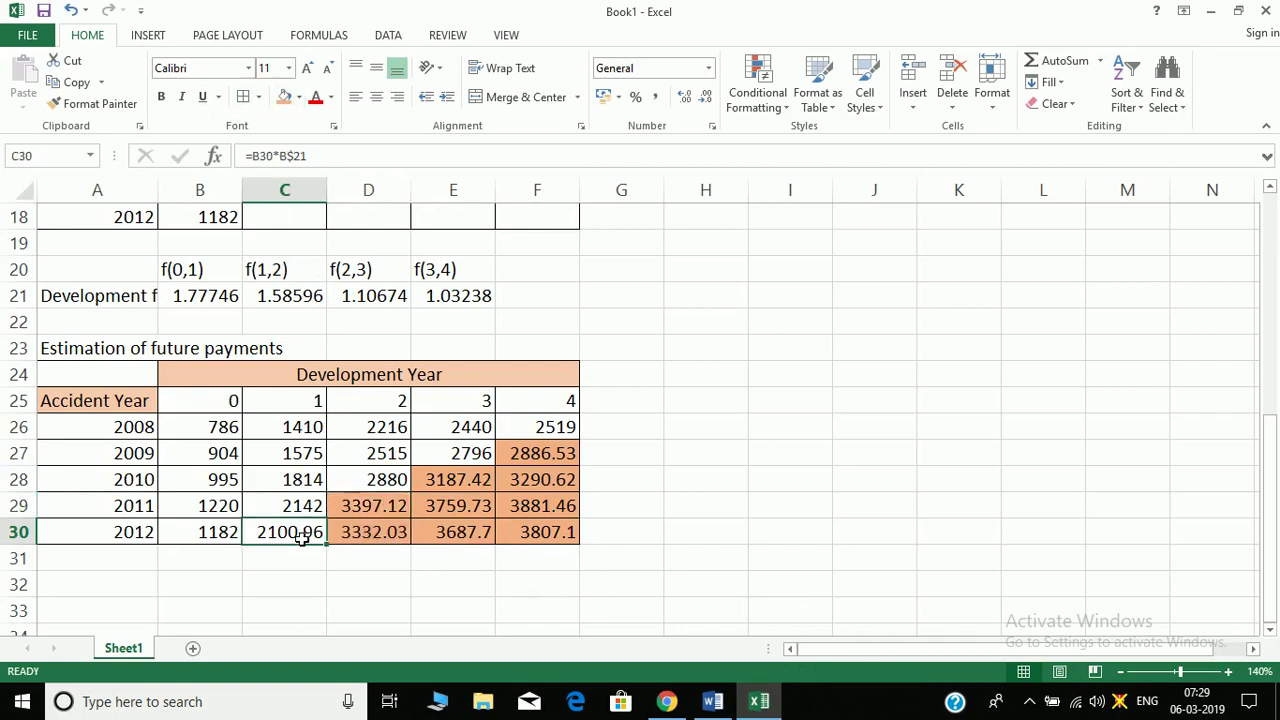
{"action": "left_click", "coordinate": [285, 98]}
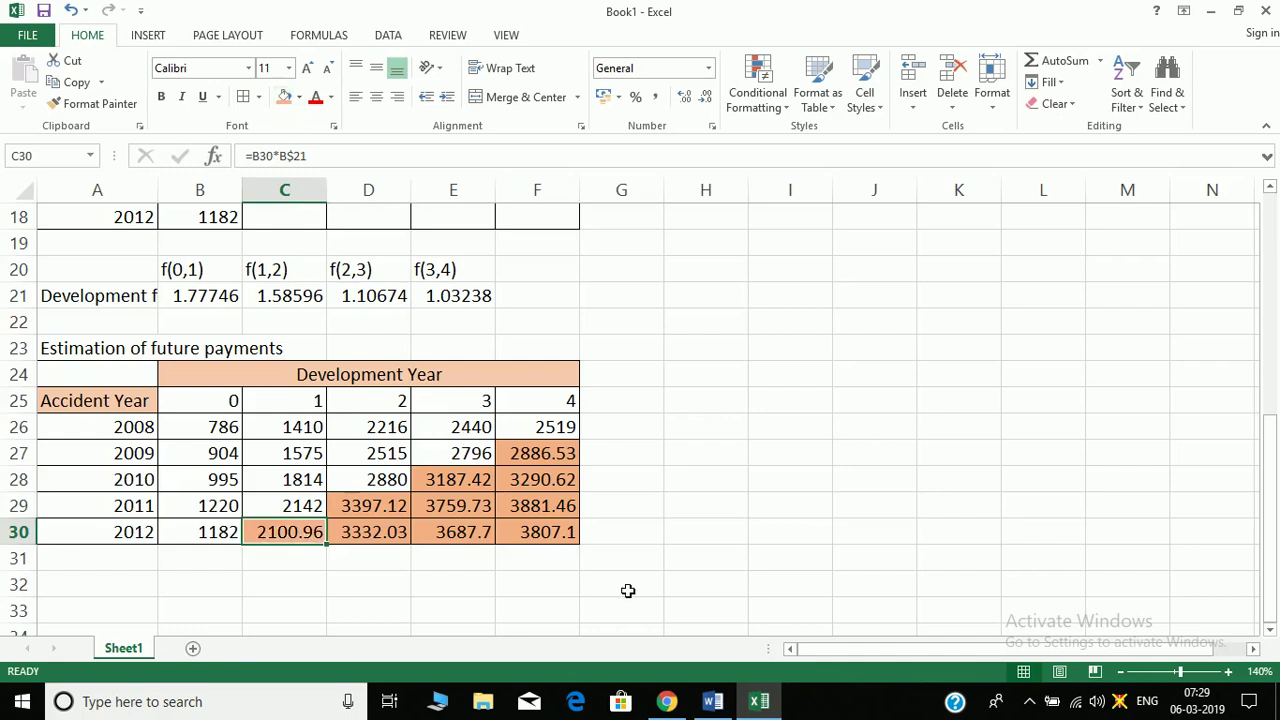
- Make the estimated claims in F27:F30 and E28:E30 bold
{"action": "left_click_drag", "start_coordinate": [548, 458], "coordinate": [548, 532]}
{"action": "key", "text": "ctrl+b"}
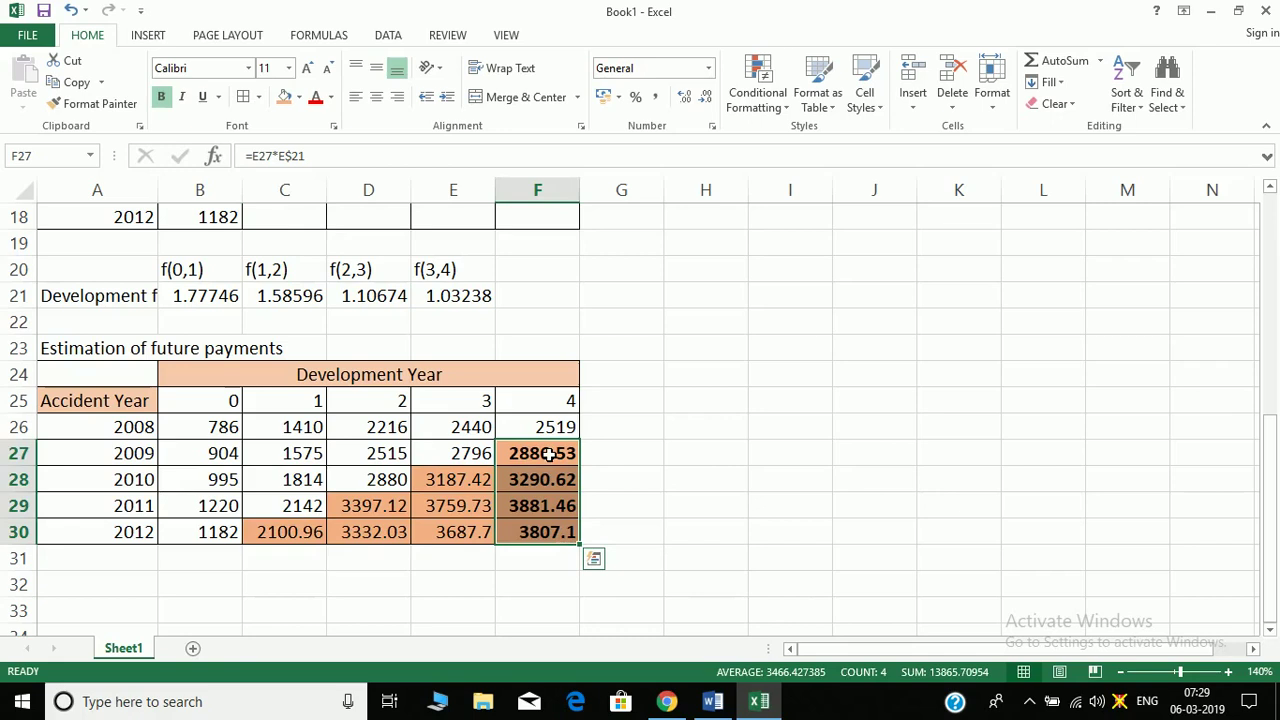
{"action": "key", "text": "Left"}
{"action": "key", "text": "Down"}
{"action": "key", "text": "shift+Down"}
{"action": "key", "text": "shift+Down"}
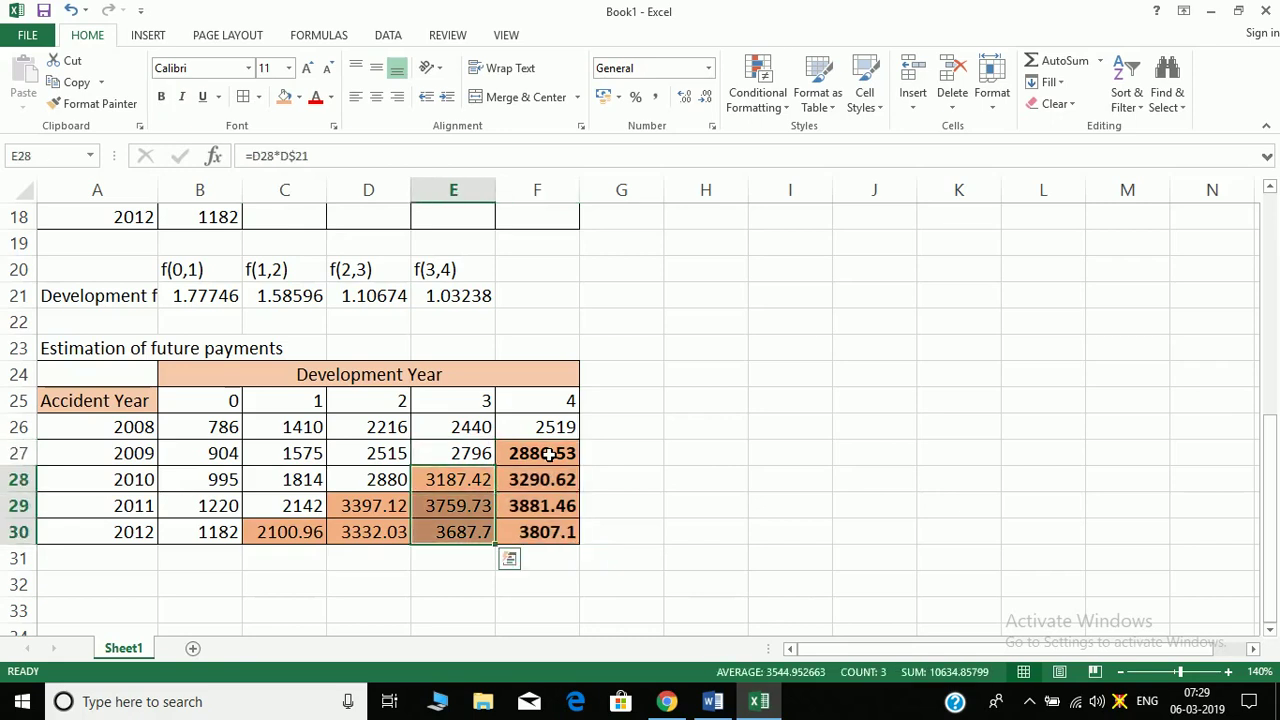
{"action": "key", "text": "ctrl+b"}
- Make the remaining estimates in D29:D30 and C30 bold
{"action": "key", "text": "Left"}
{"action": "key", "text": "Down"}
{"action": "key", "text": "shift+Down"}
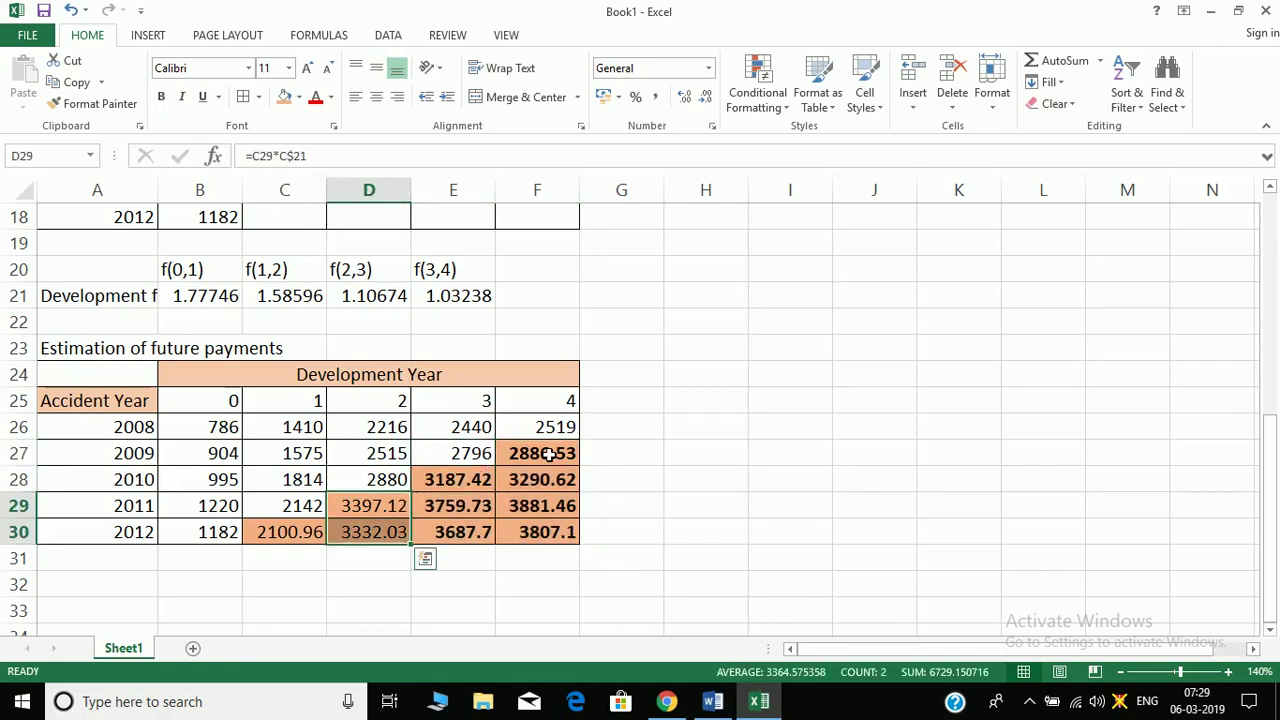
{"action": "key", "text": "ctrl+b"}
{"action": "key", "text": "Left"}
{"action": "key", "text": "Down"}
{"action": "key", "text": "ctrl+b"}
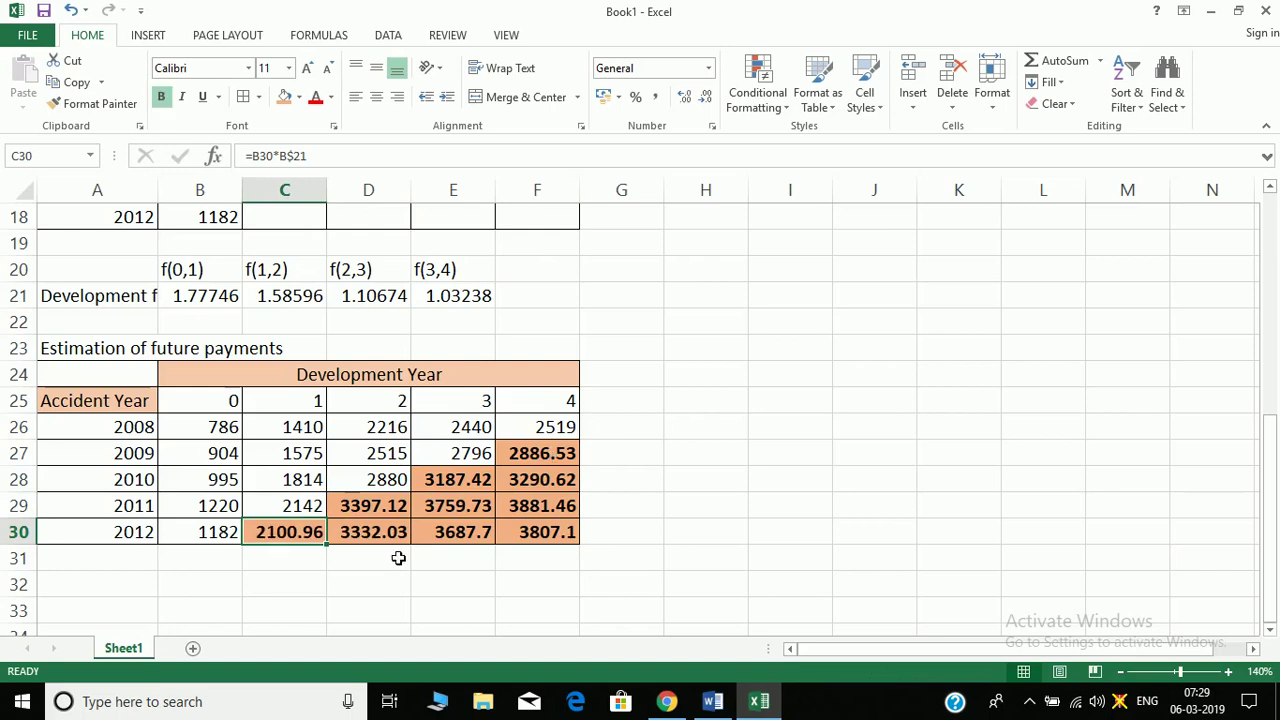
- Switch to the Word document to check the listed chain ladder steps, and return to the Excel workbook
{"action": "left_click", "coordinate": [224, 594]}
{"action": "key", "text": "alt+Tab"}
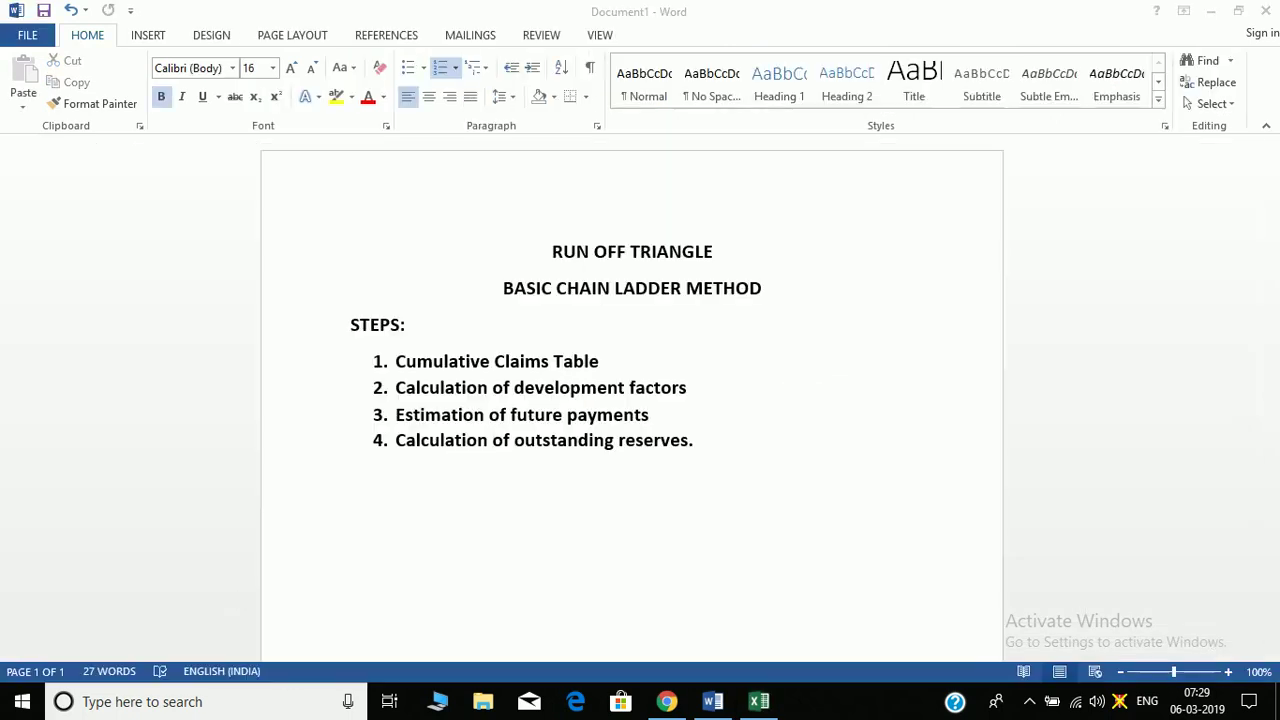
{"action": "key", "text": "alt+Tab"}
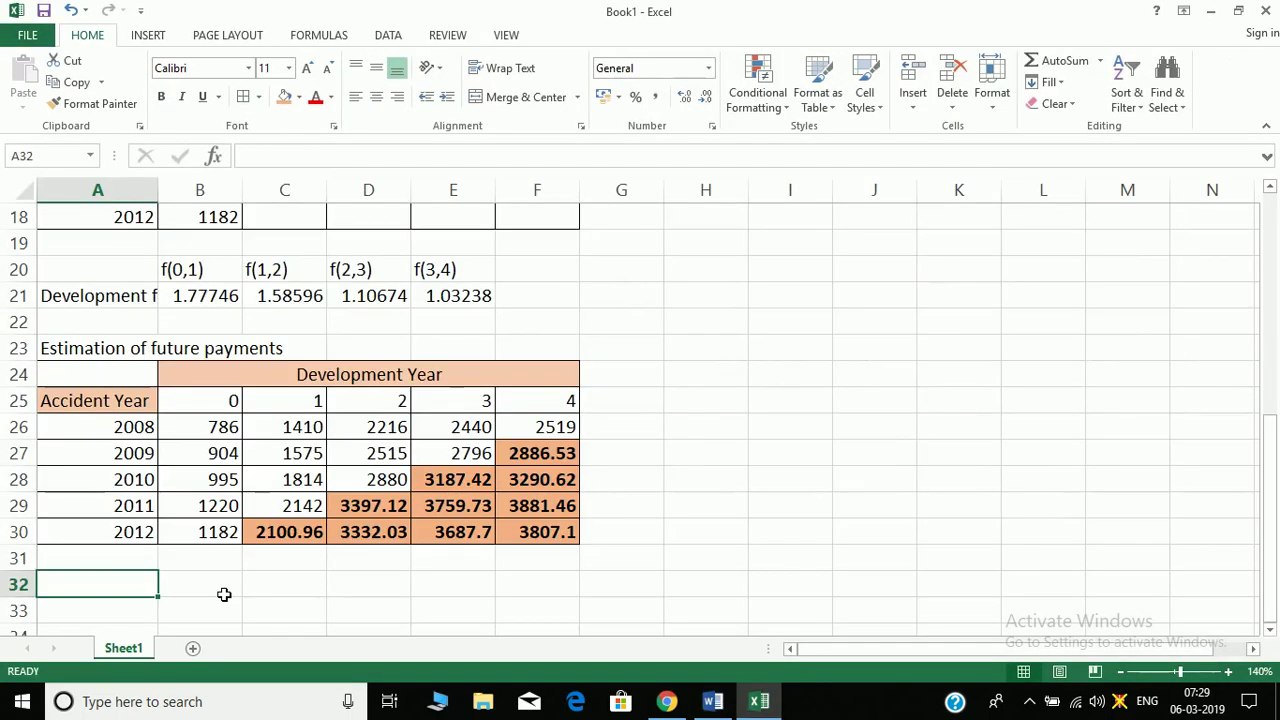
- Enter the heading "Outstanding resrves" in H24 beside the estimation table
{"action": "key", "text": "Right"}
{"action": "key", "text": "Right"}
{"action": "key", "text": "Right"}
{"action": "key", "text": "Right"}
{"action": "key", "text": "Right"}
{"action": "key", "text": "Right"}
{"action": "key", "text": "Right"}
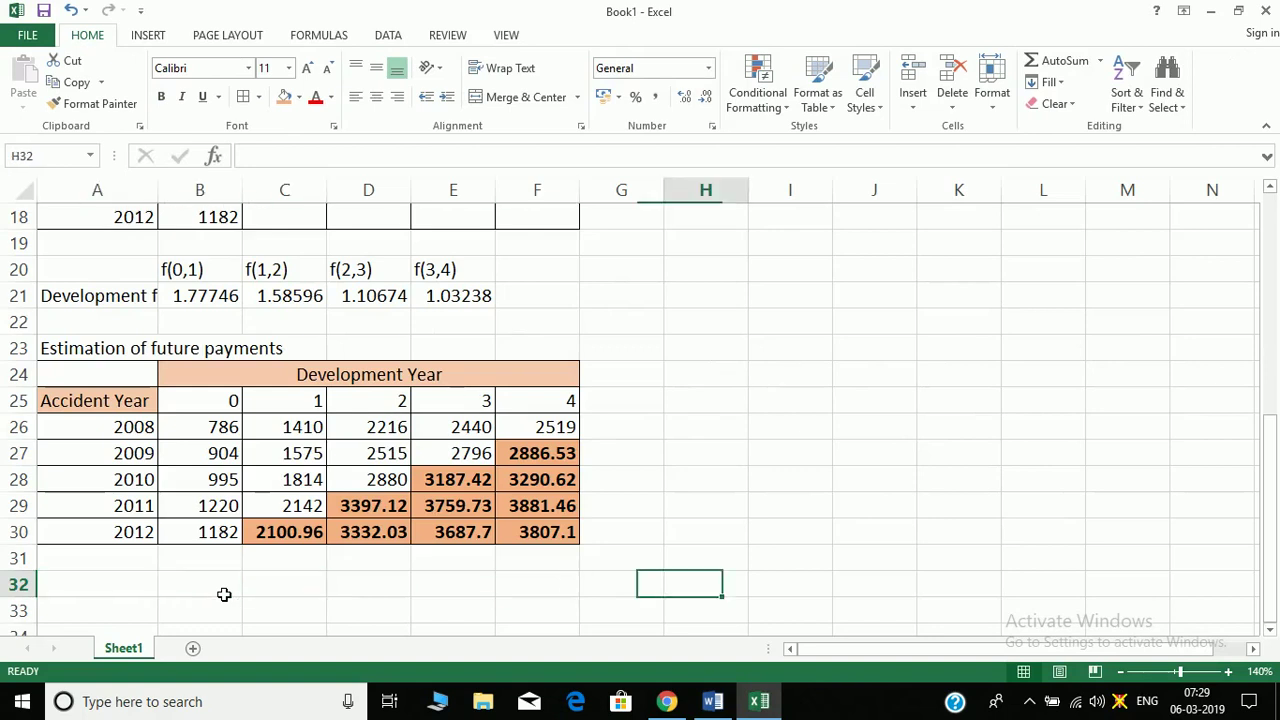
{"action": "key", "text": "Up"}
{"action": "key", "text": "Up"}
{"action": "key", "text": "Up"}
{"action": "key", "text": "Up"}
{"action": "key", "text": "Up"}
{"action": "key", "text": "Up"}
{"action": "key", "text": "Up"}
{"action": "key", "text": "Up"}
{"action": "type", "text": "O"}
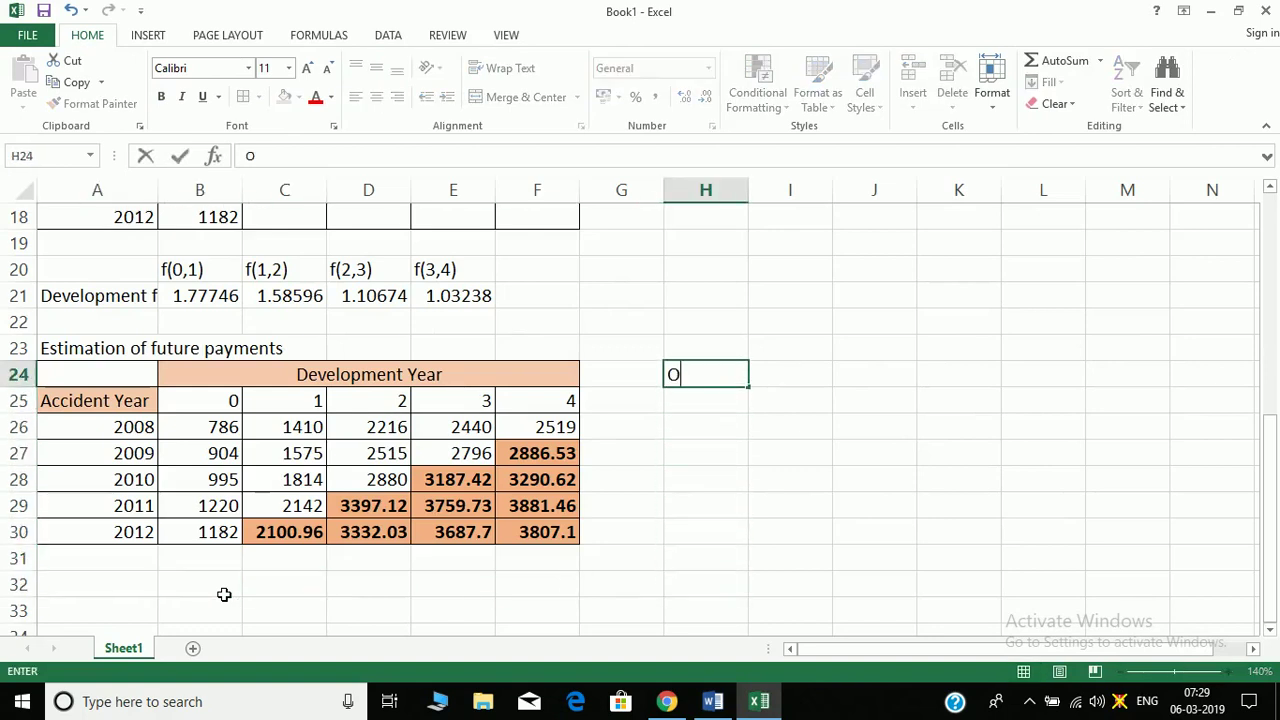
{"action": "type", "text": "utsatndin"}
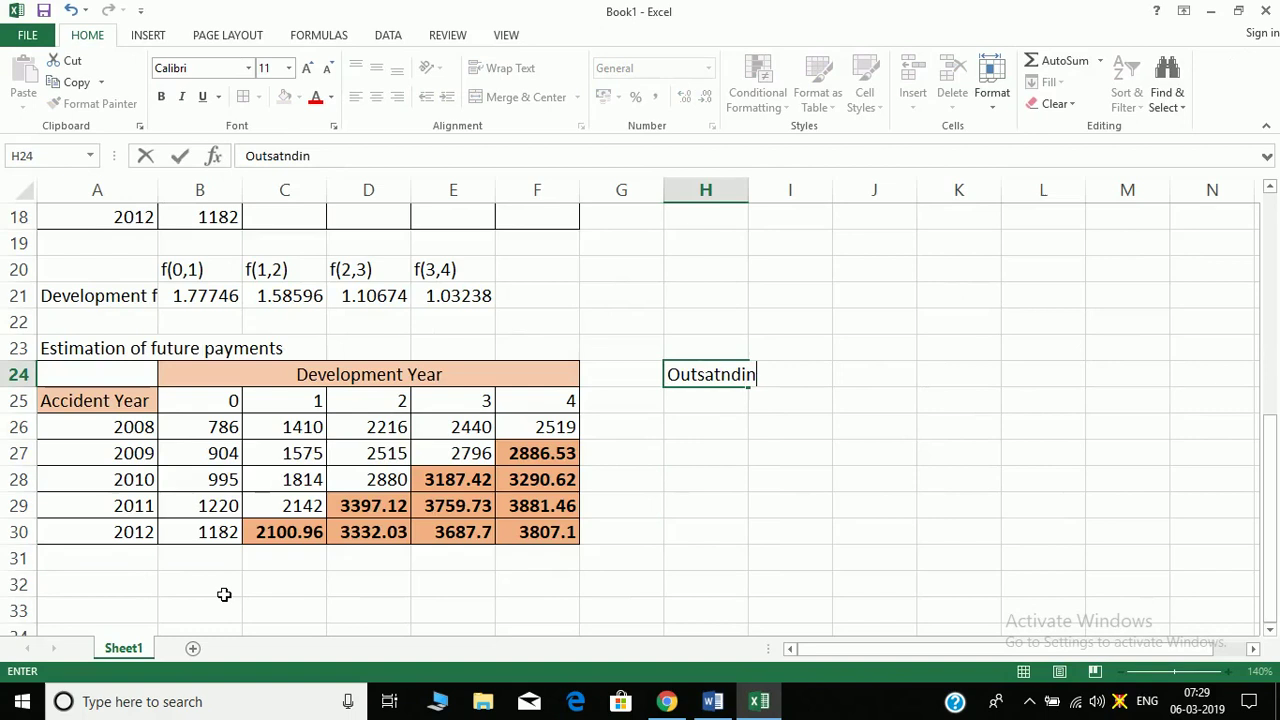
{"action": "type", "text": "g res"}
{"action": "key", "text": "BackSpace"}
{"action": "key", "text": "BackSpace"}
{"action": "key", "text": "BackSpace"}
{"action": "key", "text": "BackSpace"}
{"action": "key", "text": "BackSpace"}
{"action": "key", "text": "BackSpace"}
{"action": "key", "text": "BackSpace"}
{"action": "key", "text": "BackSpace"}
{"action": "key", "text": "BackSpace"}
{"action": "key", "text": "BackSpace"}
{"action": "key", "text": "BackSpace"}
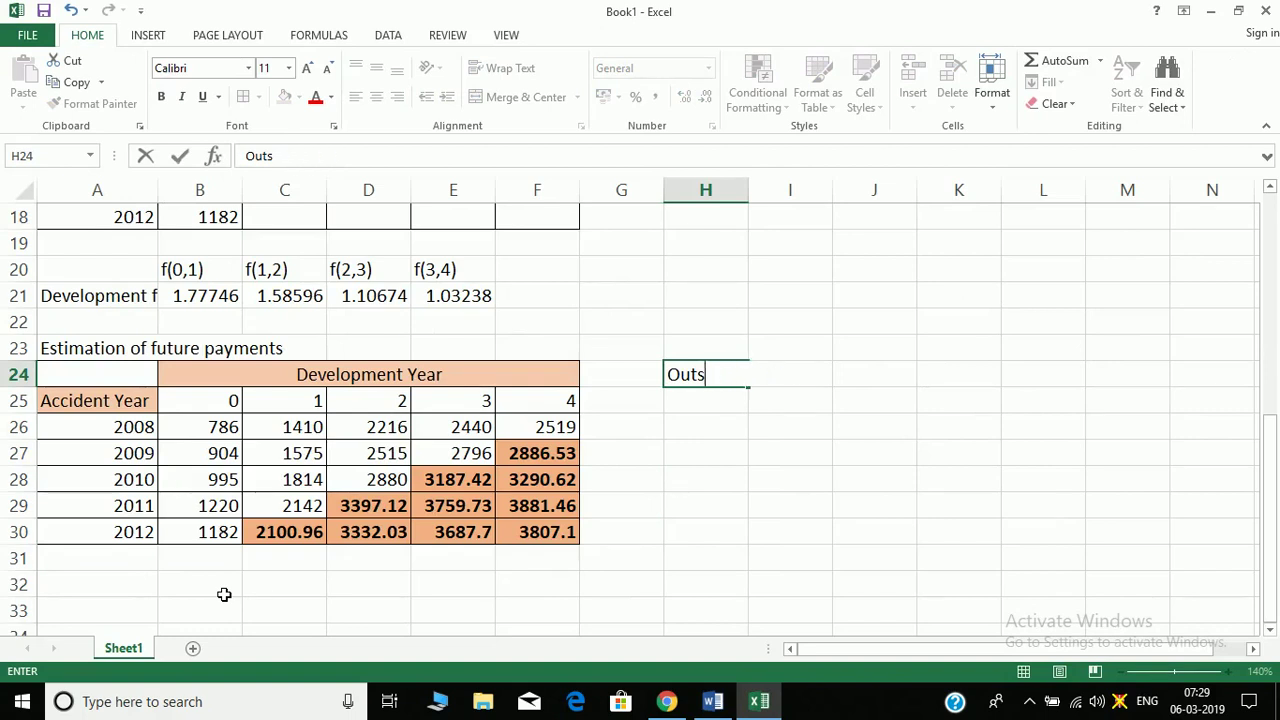
{"action": "type", "text": "tanding r"}
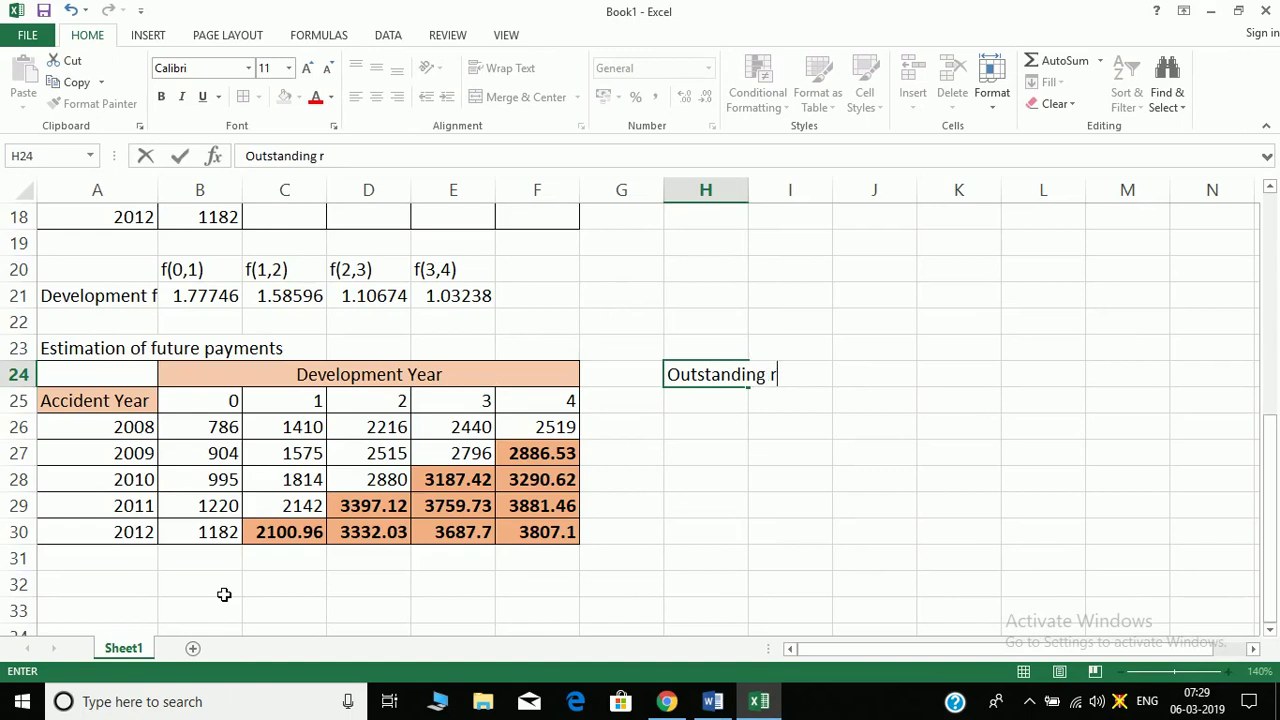
{"action": "type", "text": "esr"}
{"action": "type", "text": "rves"}
{"action": "key", "text": "Return"}
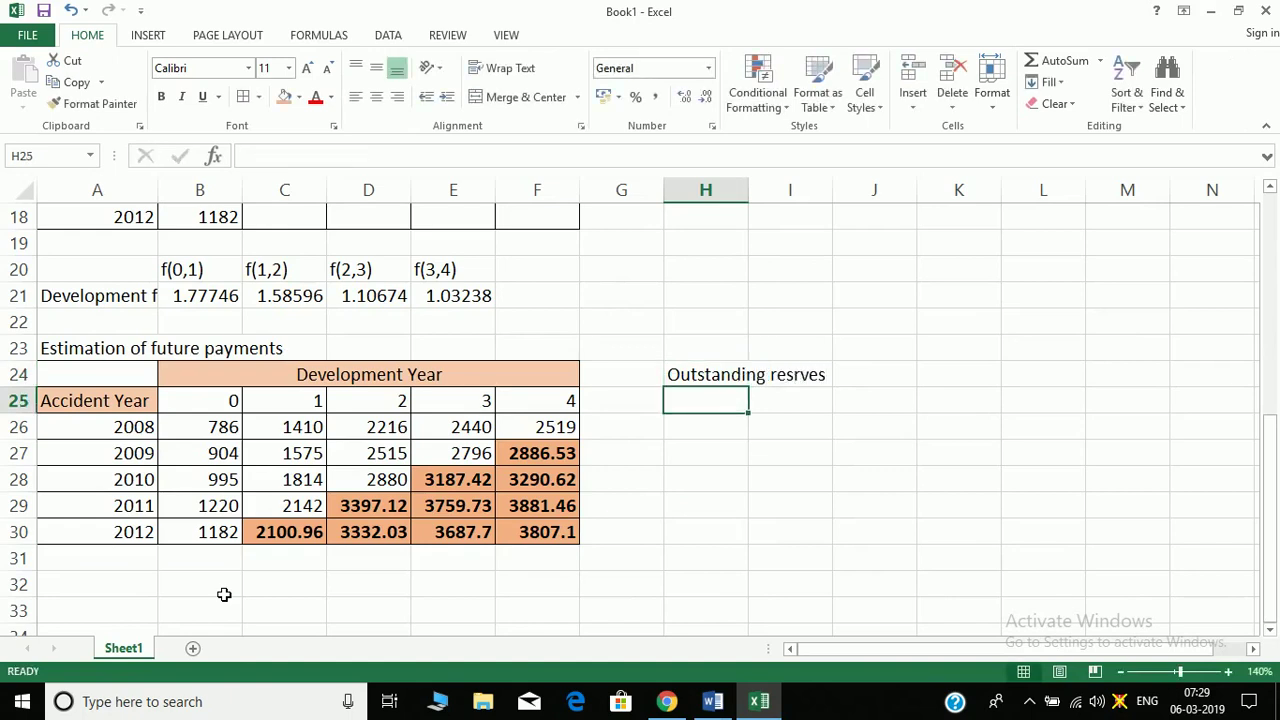
- Move the outstanding reserves heading down from H24 to H25, level with the table's development year numbers
{"action": "type", "text": "="}
{"action": "key", "text": "Escape"}
{"action": "key", "text": "Up"}
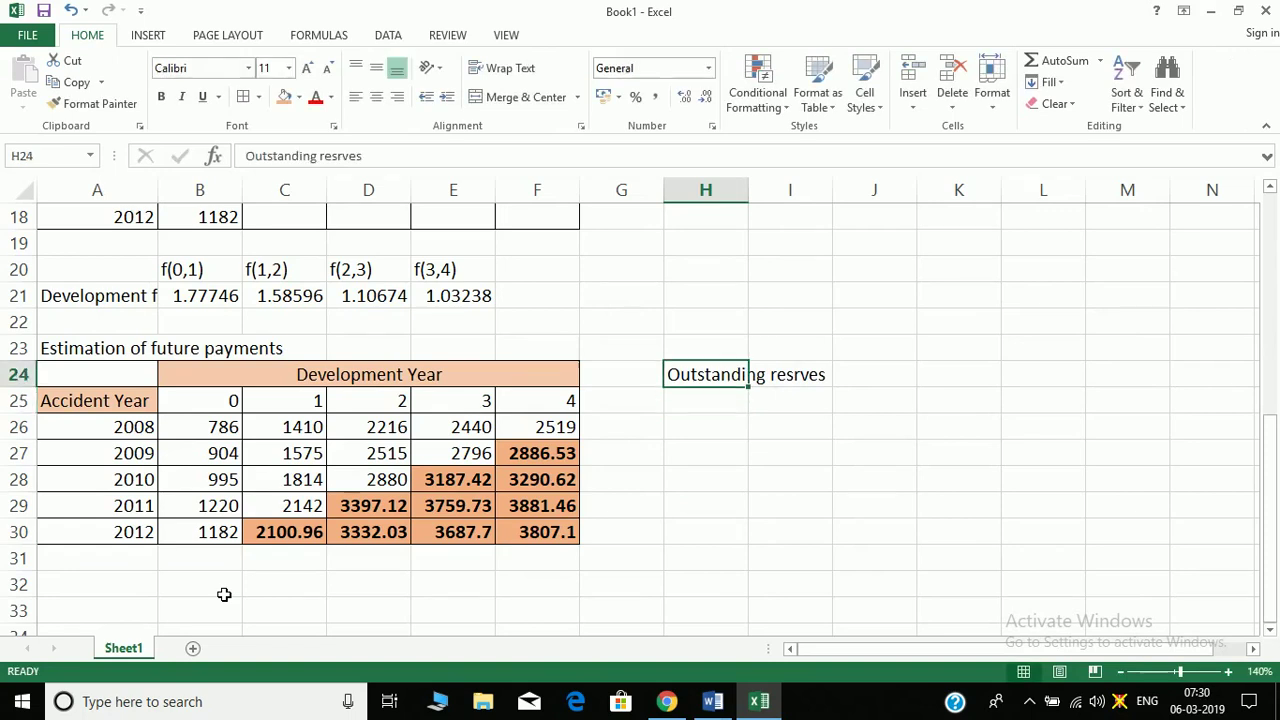
{"action": "key", "text": "ctrl+x"}
{"action": "key", "text": "Down"}
{"action": "key", "text": "ctrl+v"}
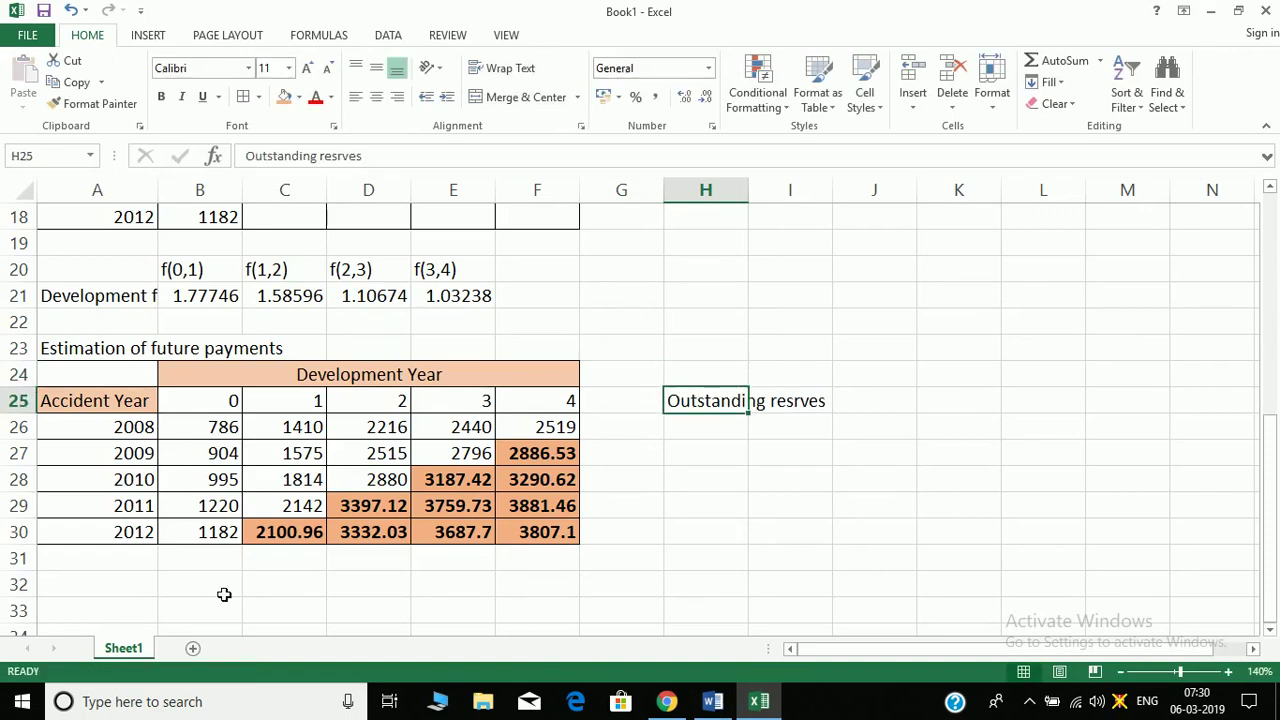
- Enter the 2008 outstanding reserve in H26 as =$F26-F26, fixing the column of the first reference
{"action": "key", "text": "Down"}
{"action": "type", "text": "="}
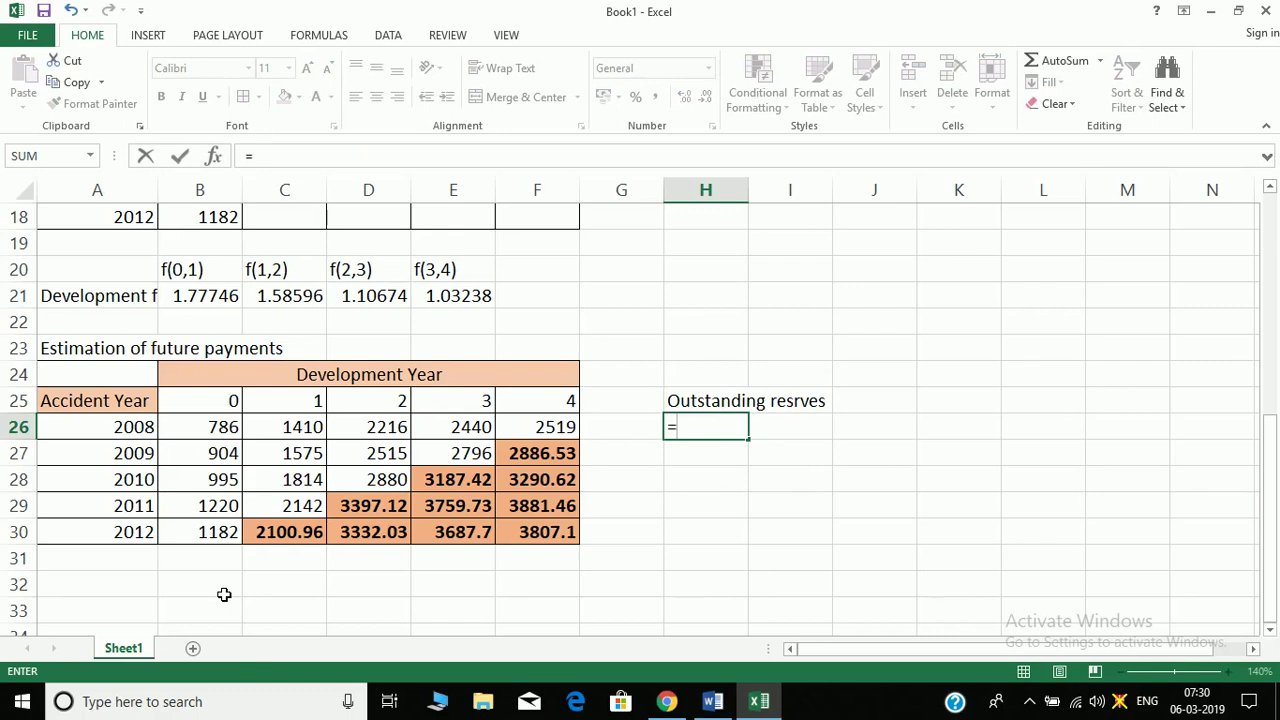
{"action": "key", "text": "Left"}
{"action": "key", "text": "Left"}
{"action": "type", "text": "-"}
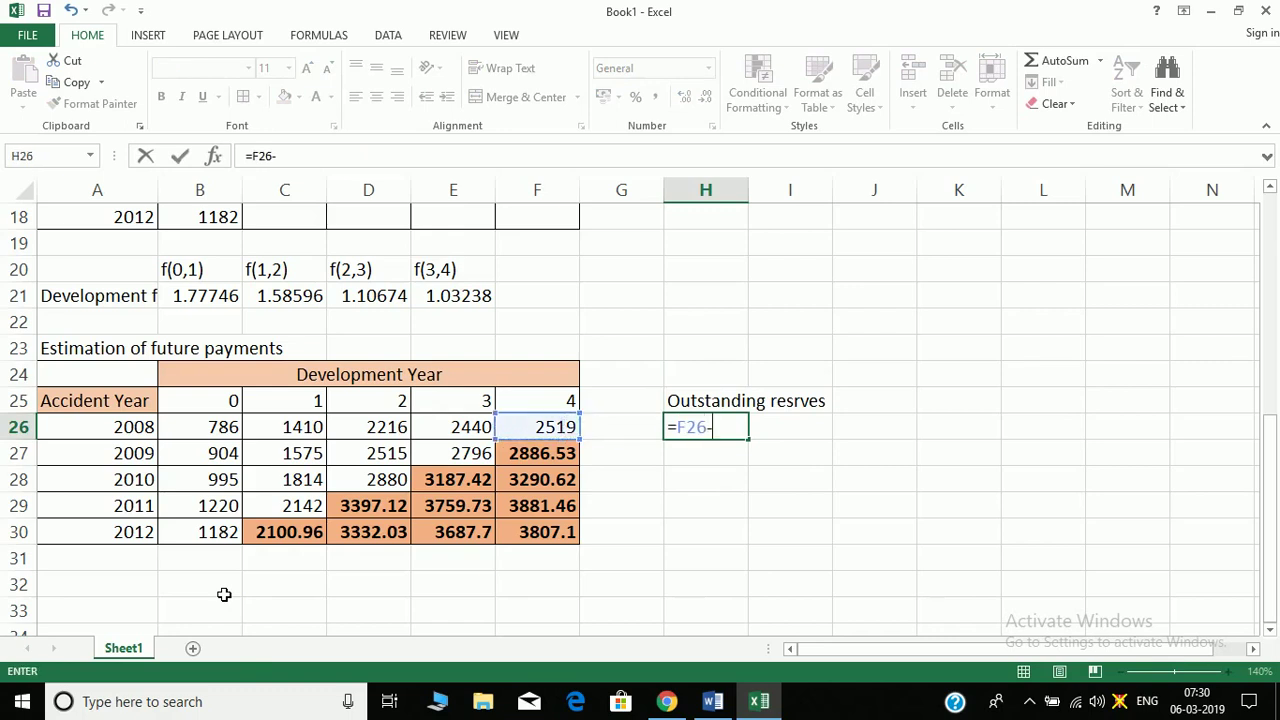
{"action": "key", "text": "Left"}
{"action": "key", "text": "Left"}
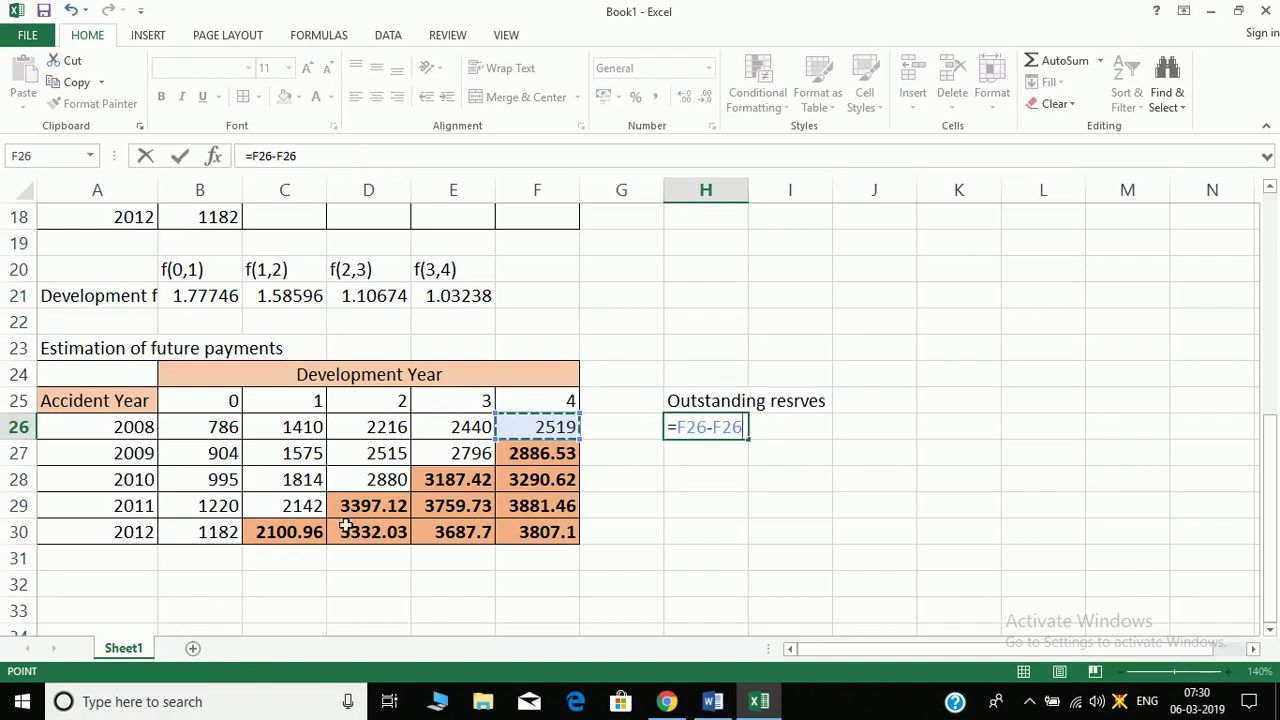
{"action": "left_click", "coordinate": [677, 427]}
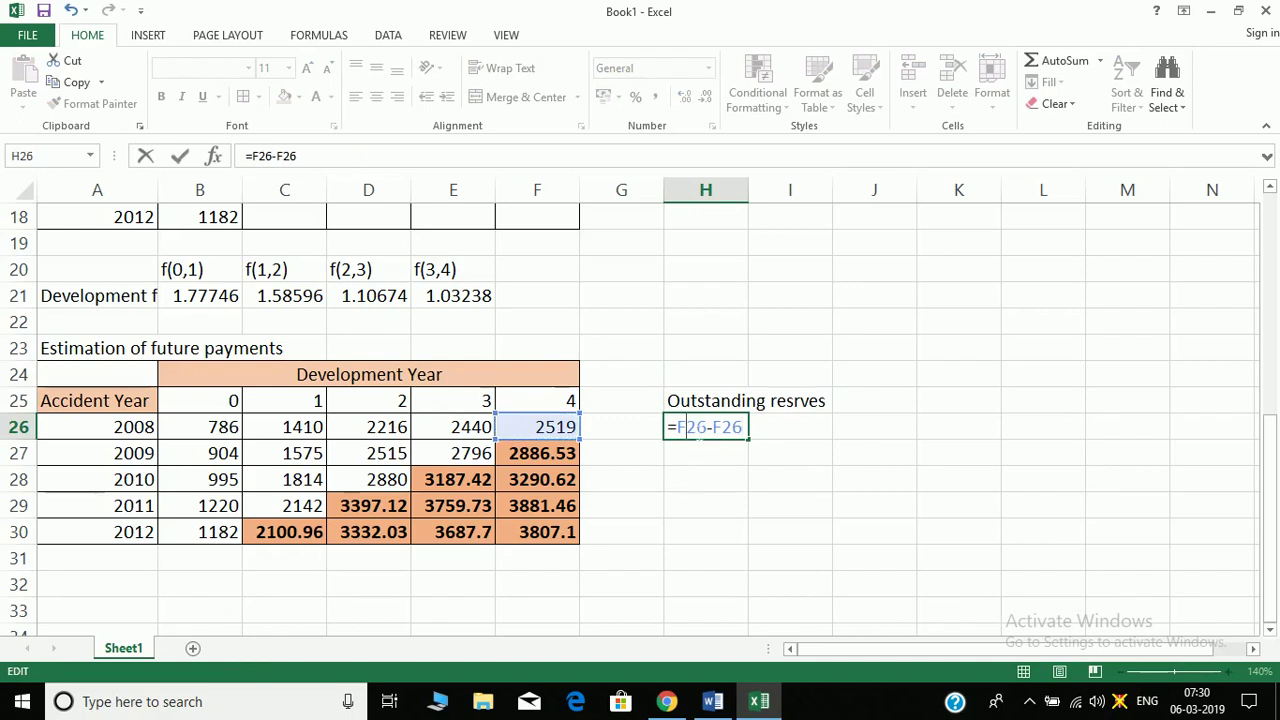
{"action": "key", "text": "F4"}
{"action": "key", "text": "F4"}
{"action": "key", "text": "F4"}
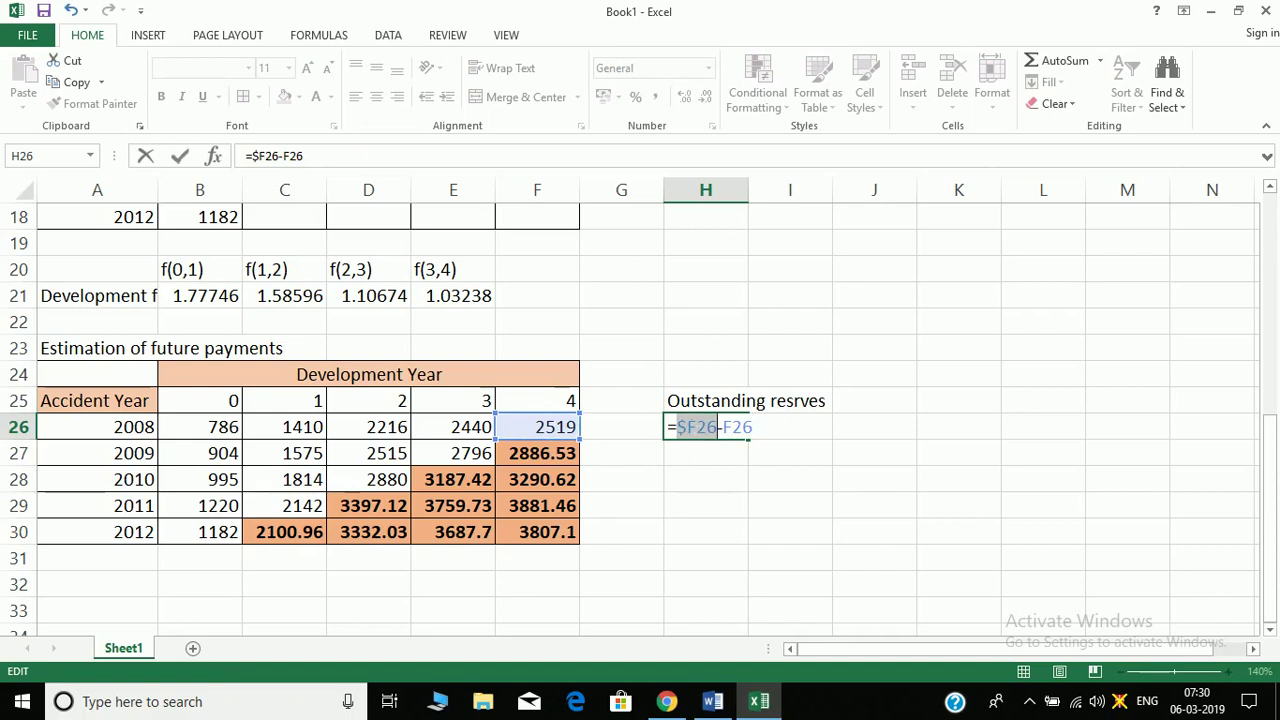
{"action": "key", "text": "Return"}
{"action": "left_click", "coordinate": [728, 430]}
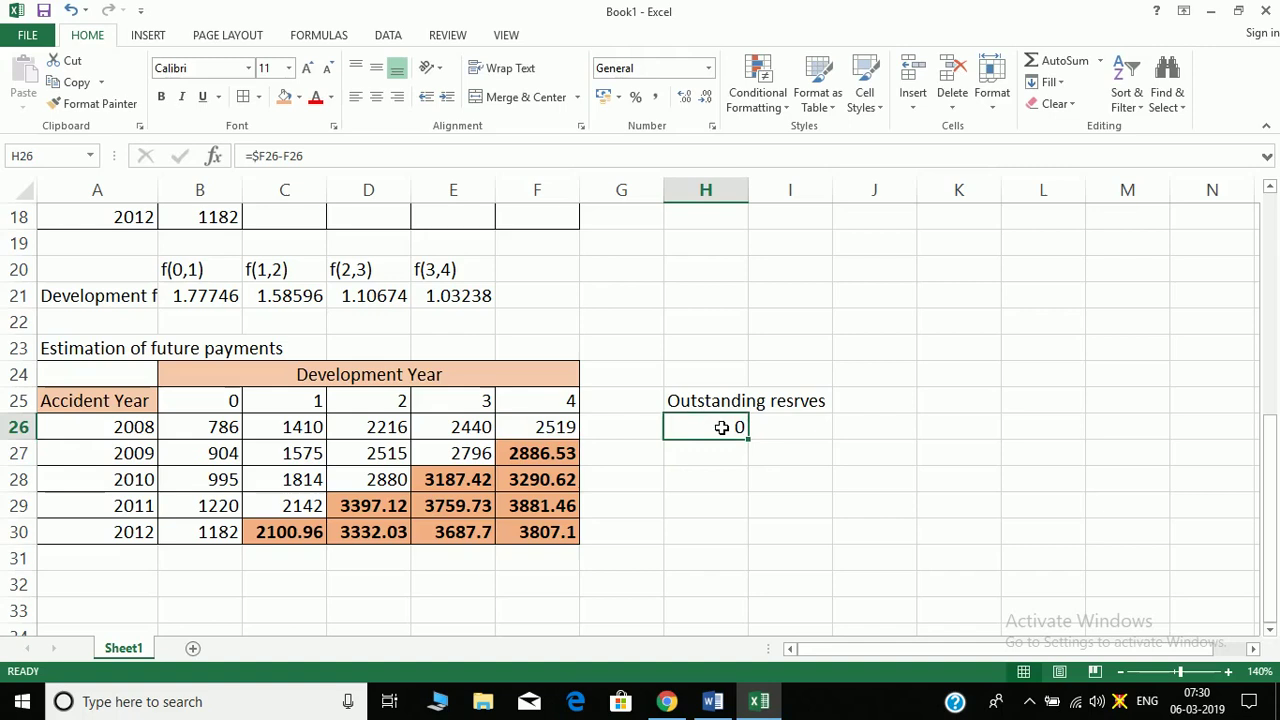
- Calculate the 2009 outstanding reserve in H27 as F27 minus the last actual payment in E27
{"action": "left_click", "coordinate": [726, 462]}
{"action": "type", "text": "="}
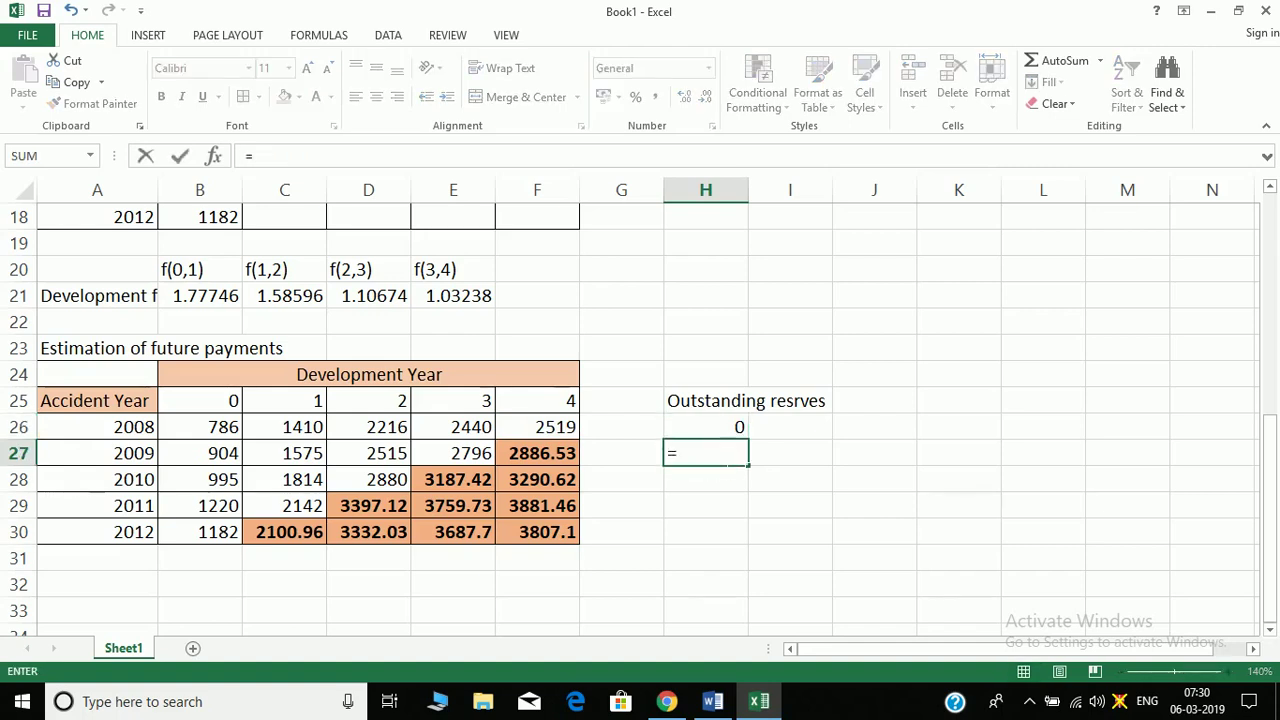
{"action": "key", "text": "Left"}
{"action": "key", "text": "Left"}
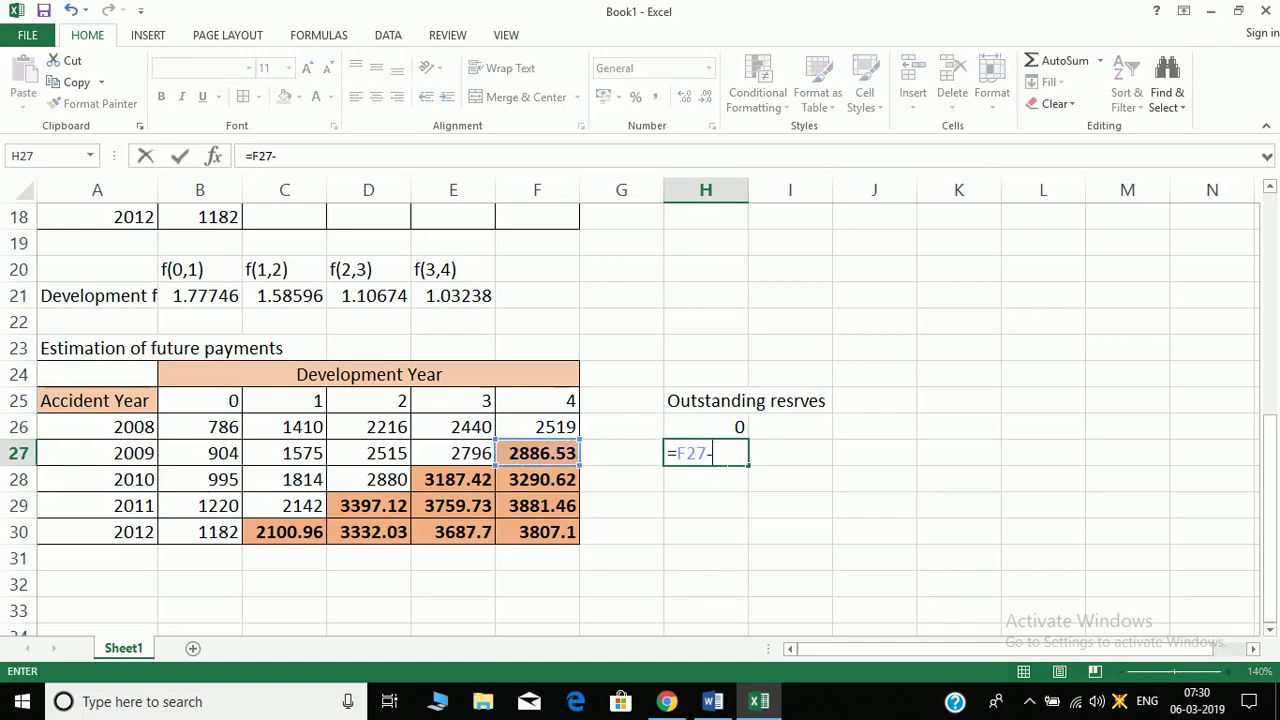
{"action": "type", "text": "-"}
{"action": "key", "text": "Left"}
{"action": "key", "text": "Left"}
{"action": "key", "text": "Left"}
{"action": "key", "text": "Return"}
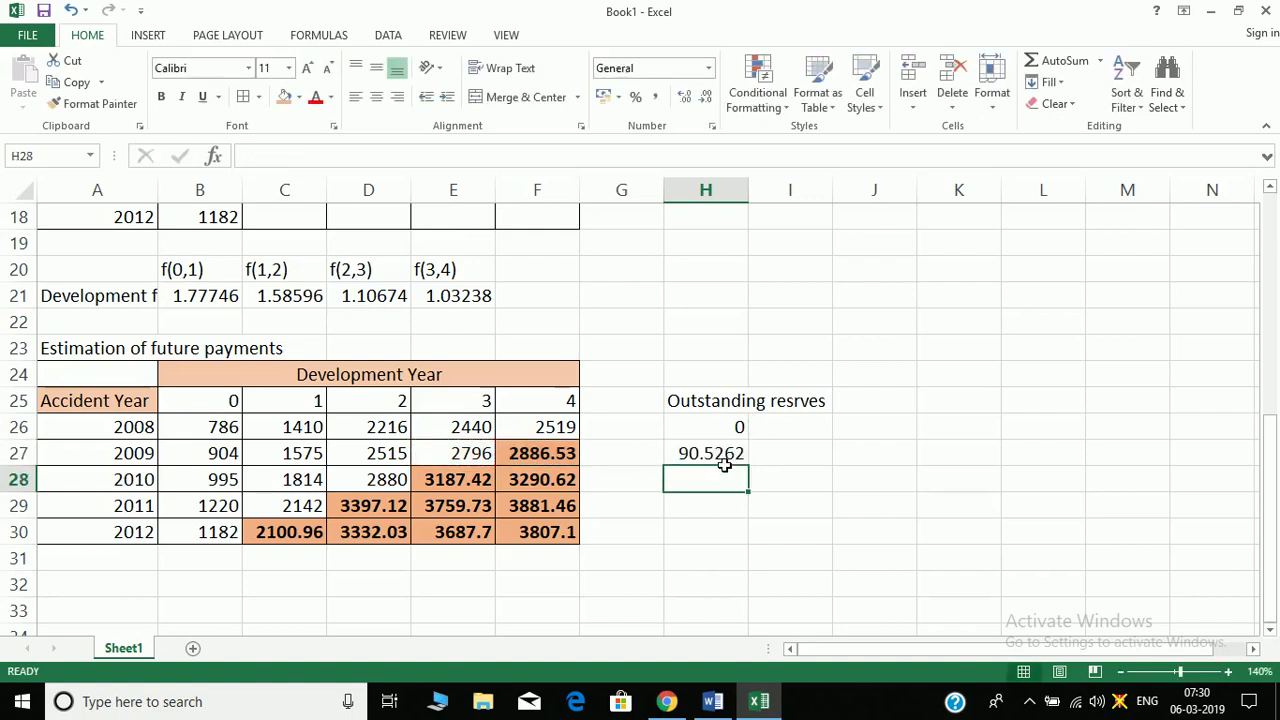
- Calculate the 2010 outstanding reserve in H28 as F28 minus the last actual payment in D28
{"action": "type", "text": "="}
{"action": "key", "text": "Left"}
{"action": "key", "text": "Left"}
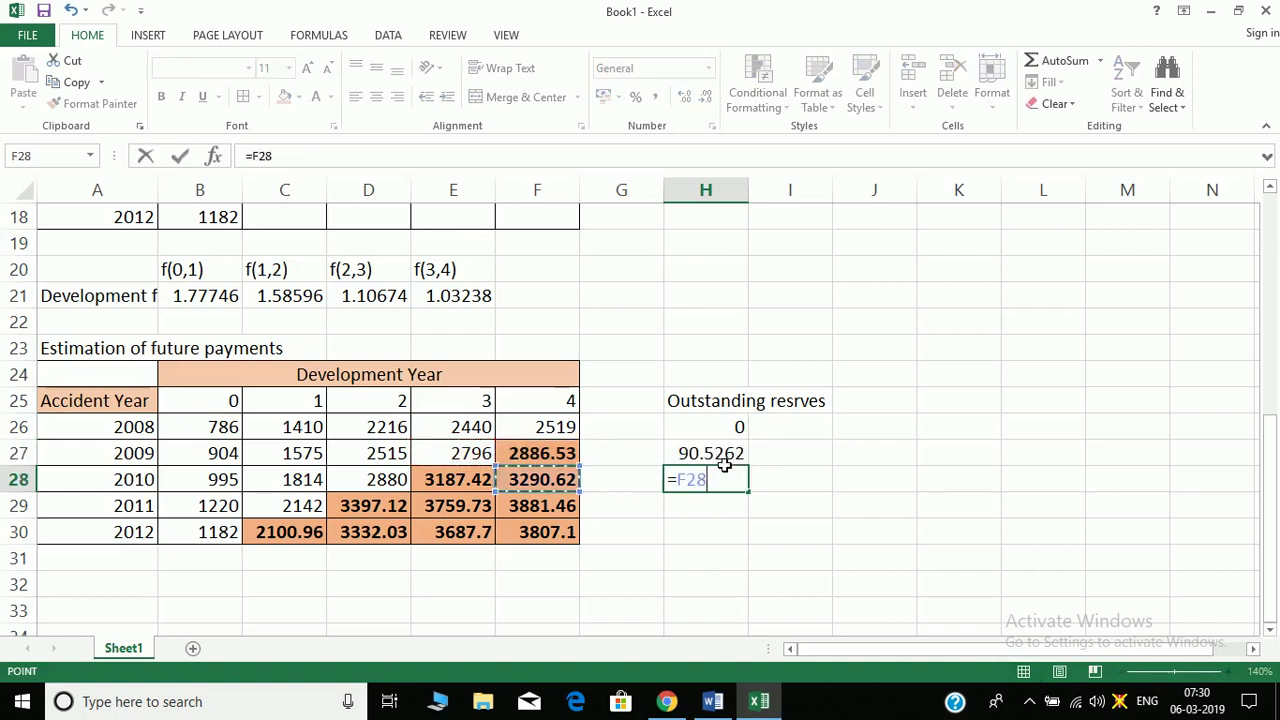
{"action": "type", "text": "-"}
{"action": "key", "text": "Left"}
{"action": "key", "text": "Left"}
{"action": "key", "text": "Left"}
{"action": "key", "text": "Left"}
{"action": "key", "text": "Return"}
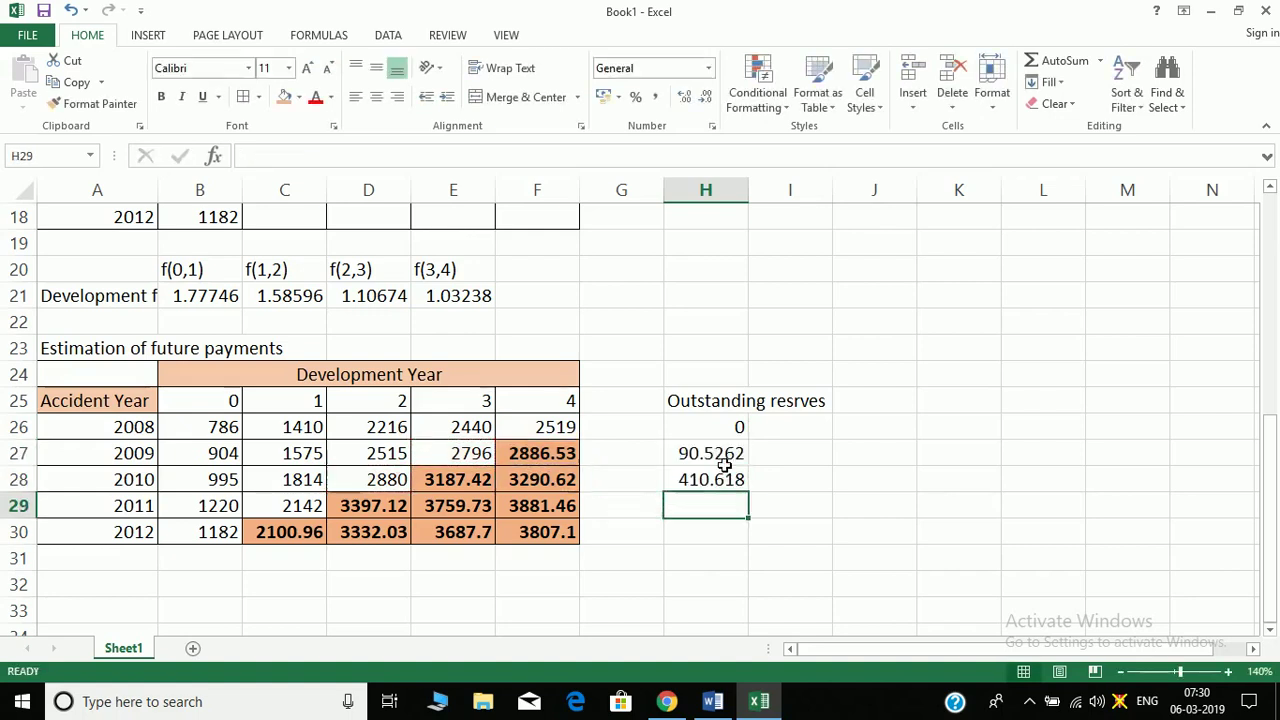
- Calculate the 2011 outstanding reserve in H29 with the formula =F29-C29
{"action": "type", "text": "="}
{"action": "key", "text": "Left"}
{"action": "key", "text": "Left"}
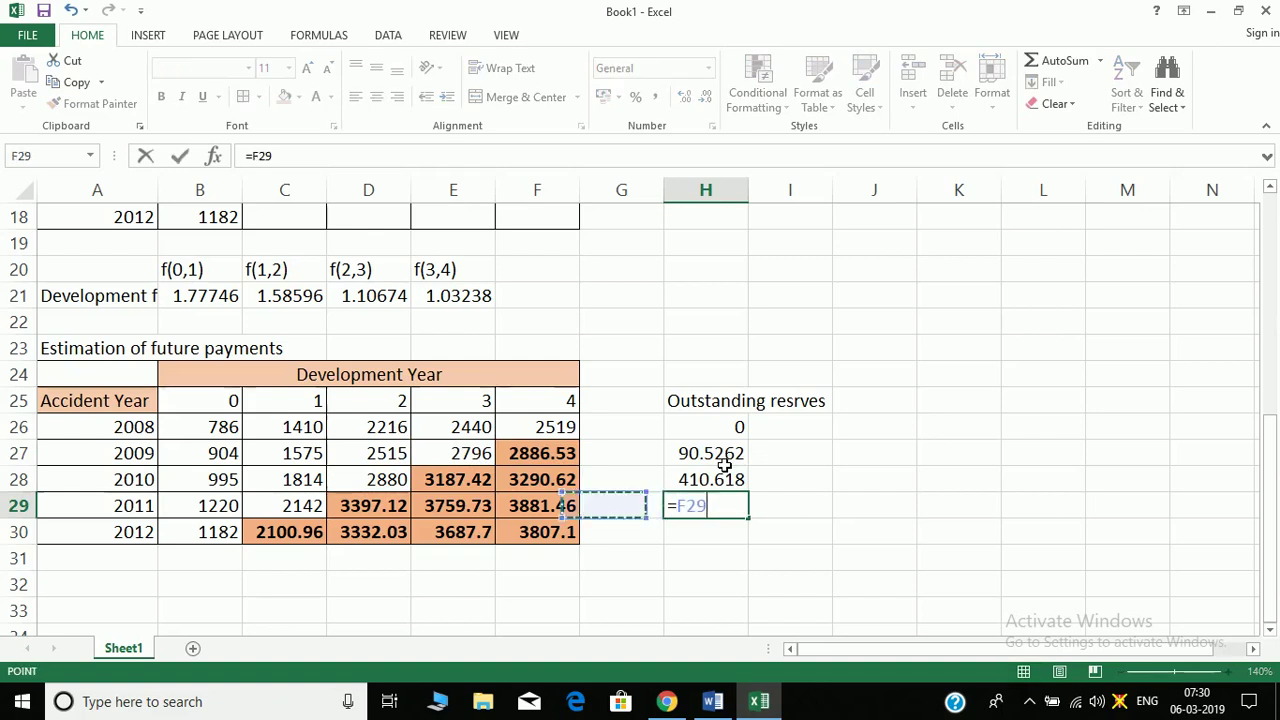
{"action": "type", "text": "-"}
{"action": "key", "text": "Left"}
{"action": "key", "text": "Left"}
{"action": "key", "text": "Left"}
{"action": "key", "text": "Left"}
{"action": "key", "text": "Left"}
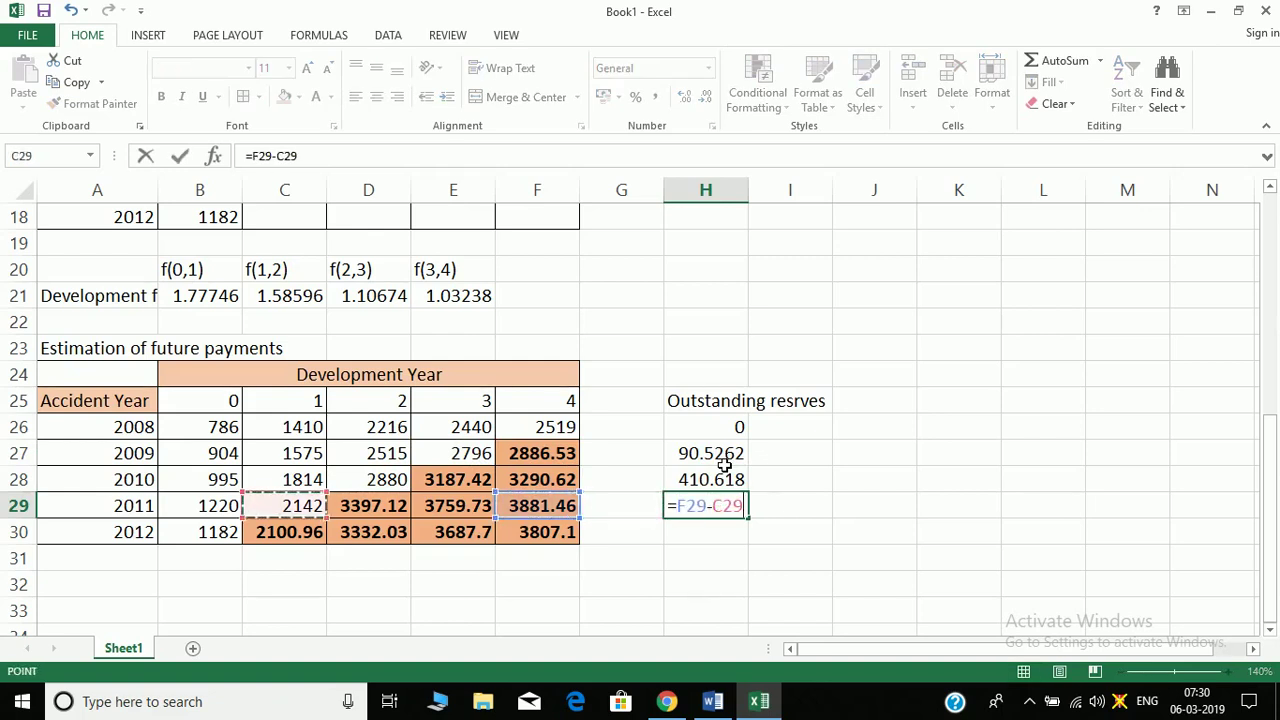
{"action": "key", "text": "Return"}
- Calculate the 2012 outstanding reserve in H30 with the formula =F30-B30
{"action": "type", "text": "="}
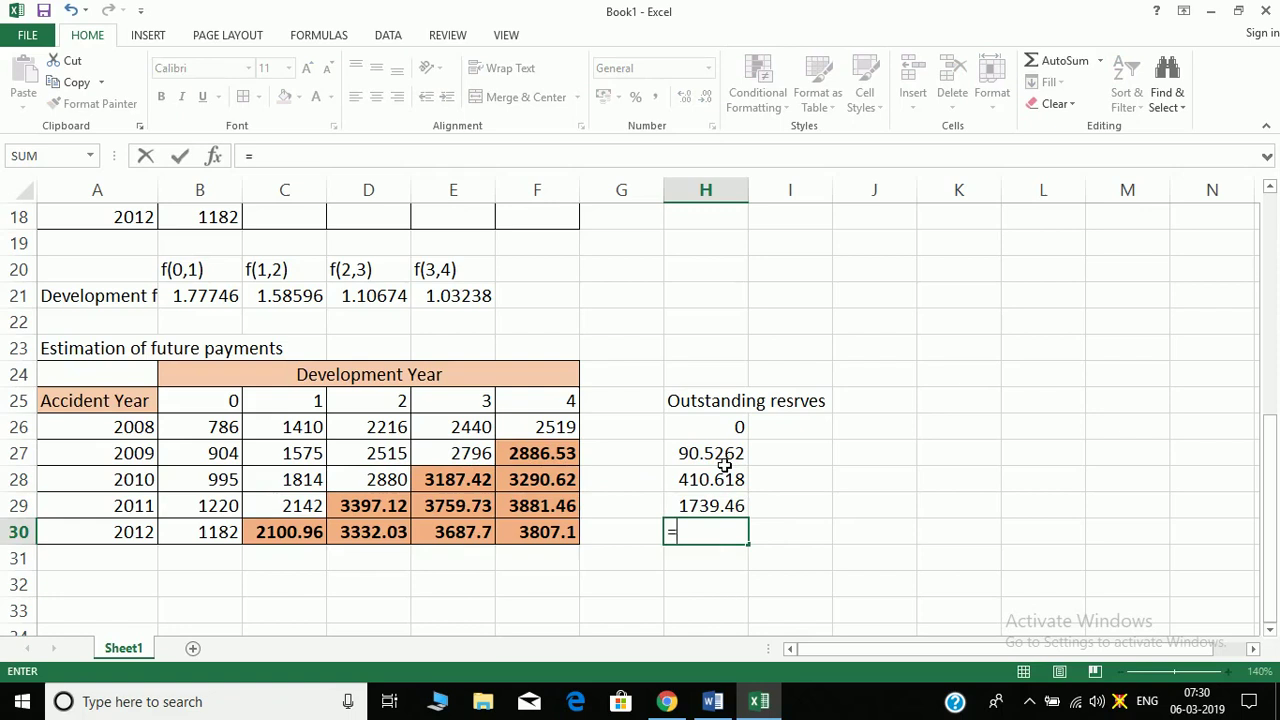
{"action": "key", "text": "Left"}
{"action": "key", "text": "Left"}
{"action": "type", "text": "-"}
{"action": "key", "text": "Left"}
{"action": "key", "text": "Left"}
{"action": "key", "text": "Left"}
{"action": "key", "text": "Left"}
{"action": "key", "text": "Left"}
{"action": "key", "text": "Left"}
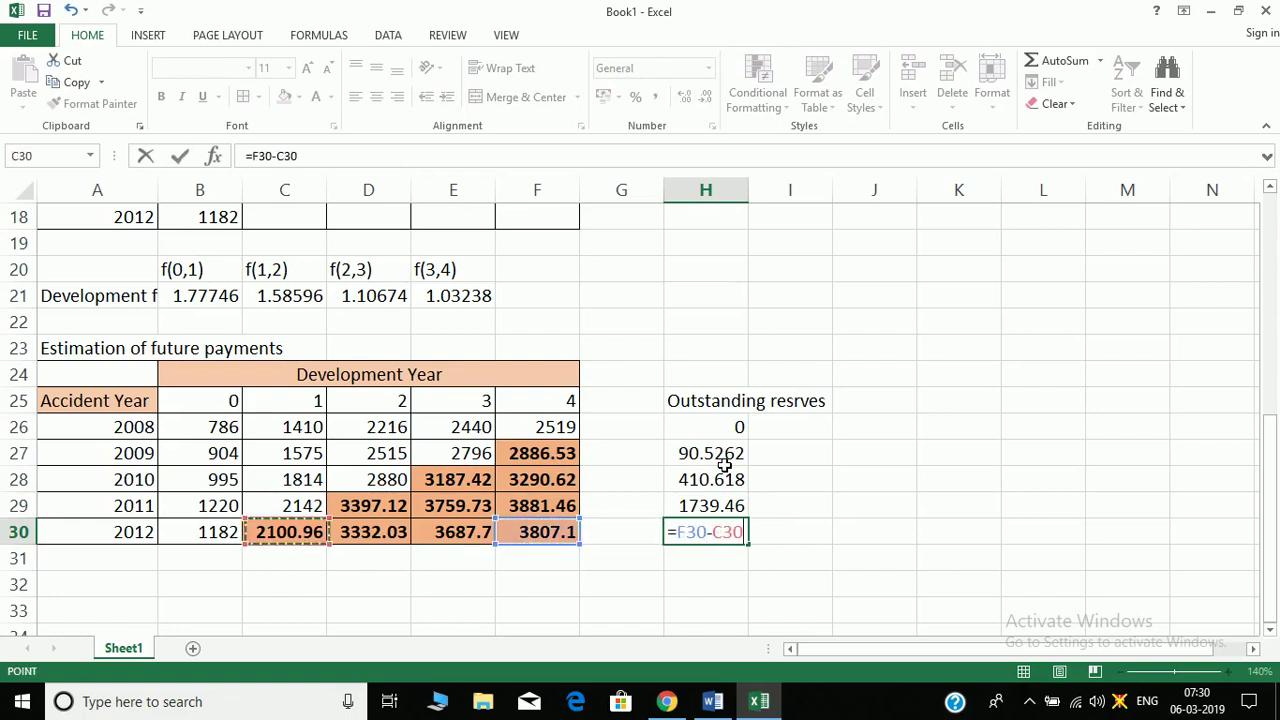
{"action": "key", "text": "Return"}
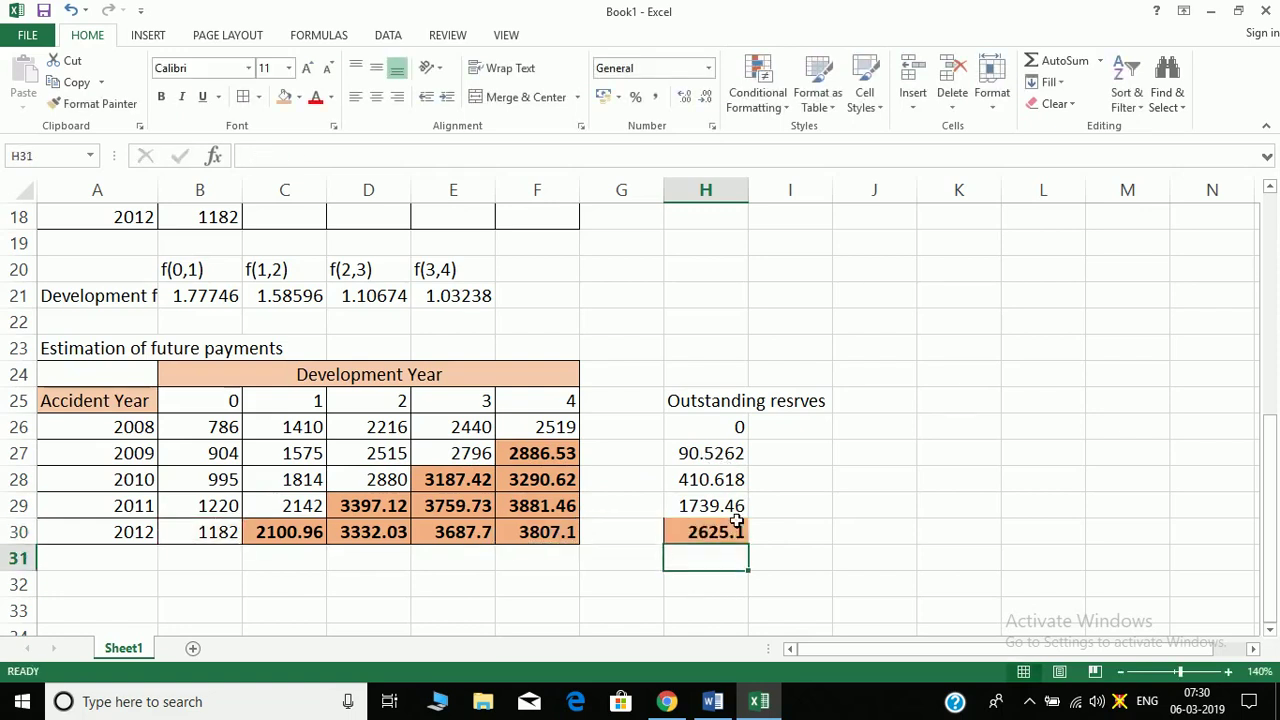
- Check the cell references in the reserve formulas of H29 and H26
{"action": "key", "text": "Up"}
{"action": "key", "text": "Up"}
{"action": "key", "text": "F2"}
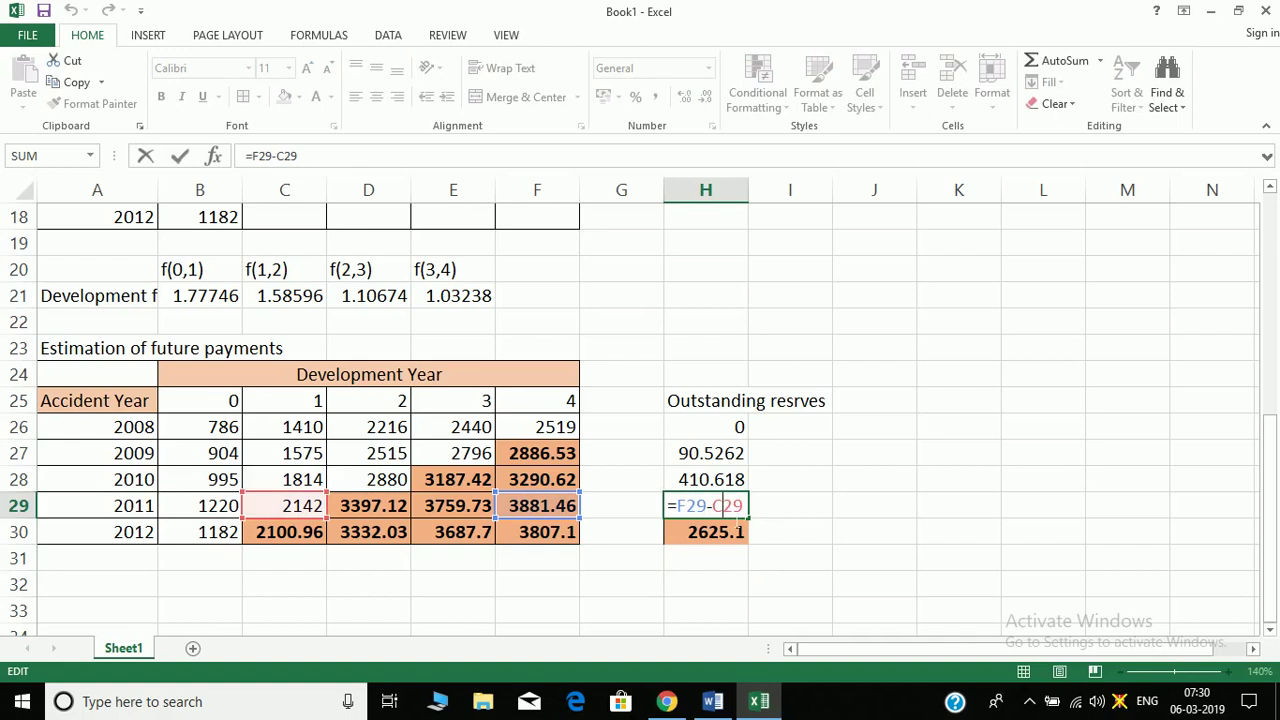
{"action": "left_click", "coordinate": [672, 427]}
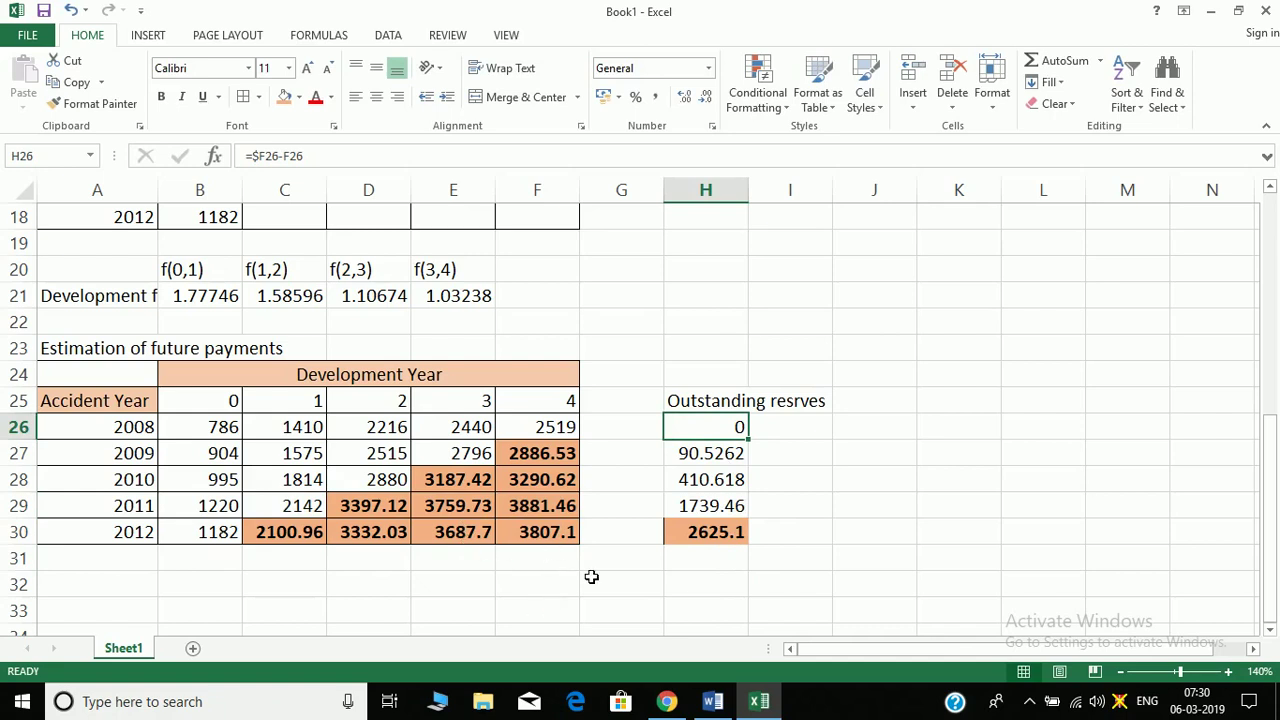
- Total the outstanding reserves in H32 with the formula =SUM(H26:H30)
{"action": "left_click", "coordinate": [680, 593]}
{"action": "type", "text": "=SUM("}
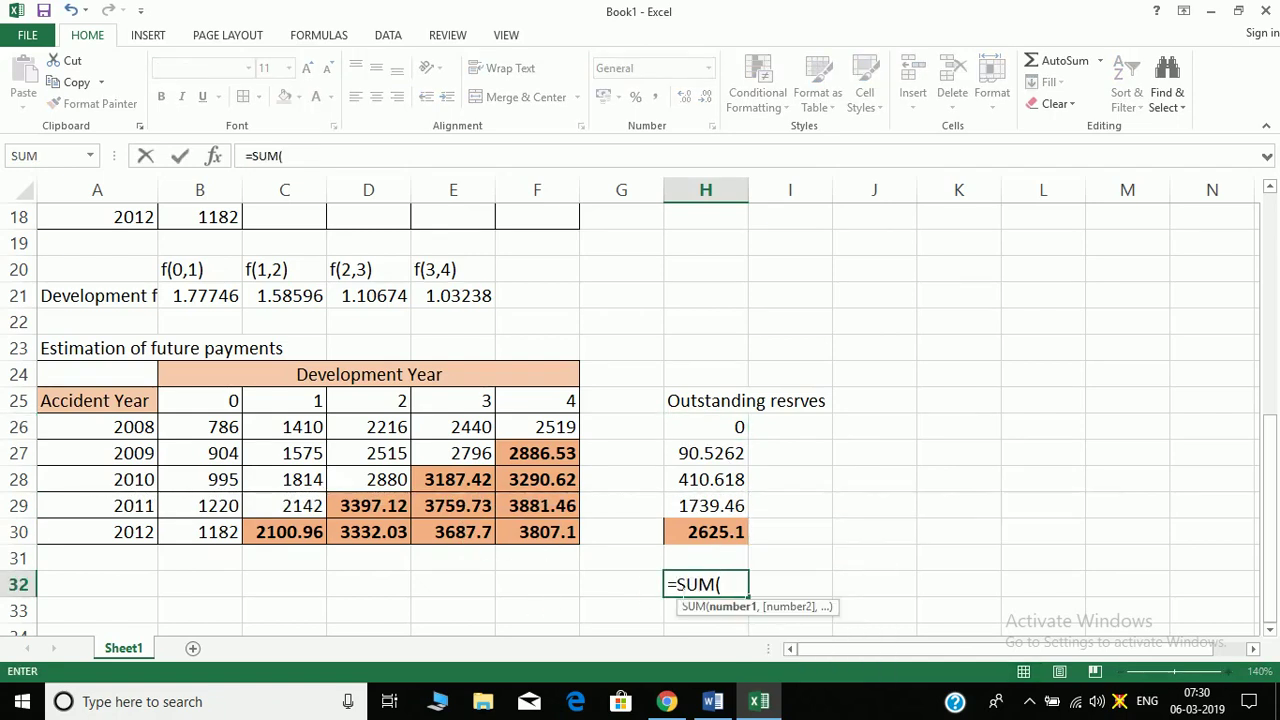
{"action": "key", "text": "Up"}
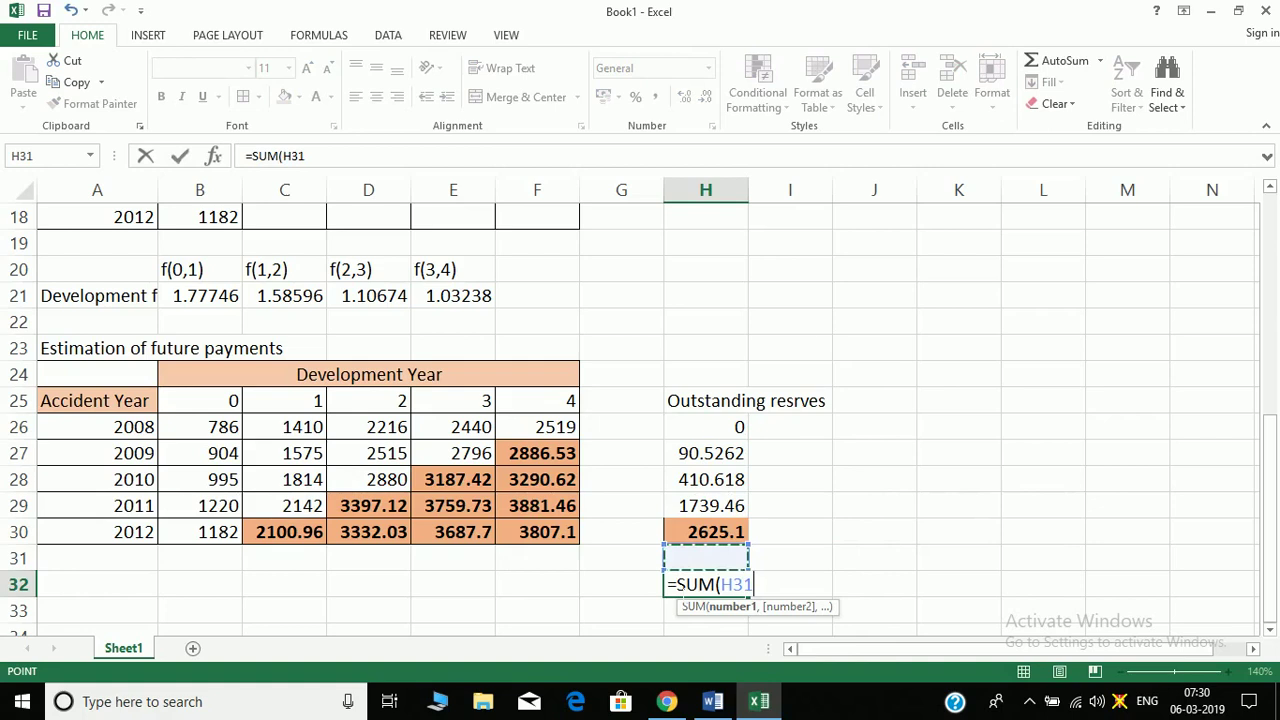
{"action": "key", "text": "Up"}
{"action": "key", "text": "shift+Up"}
{"action": "key", "text": "shift+Up"}
{"action": "key", "text": "shift+Up"}
{"action": "key", "text": "shift+Up"}
{"action": "key", "text": "shift+Up"}
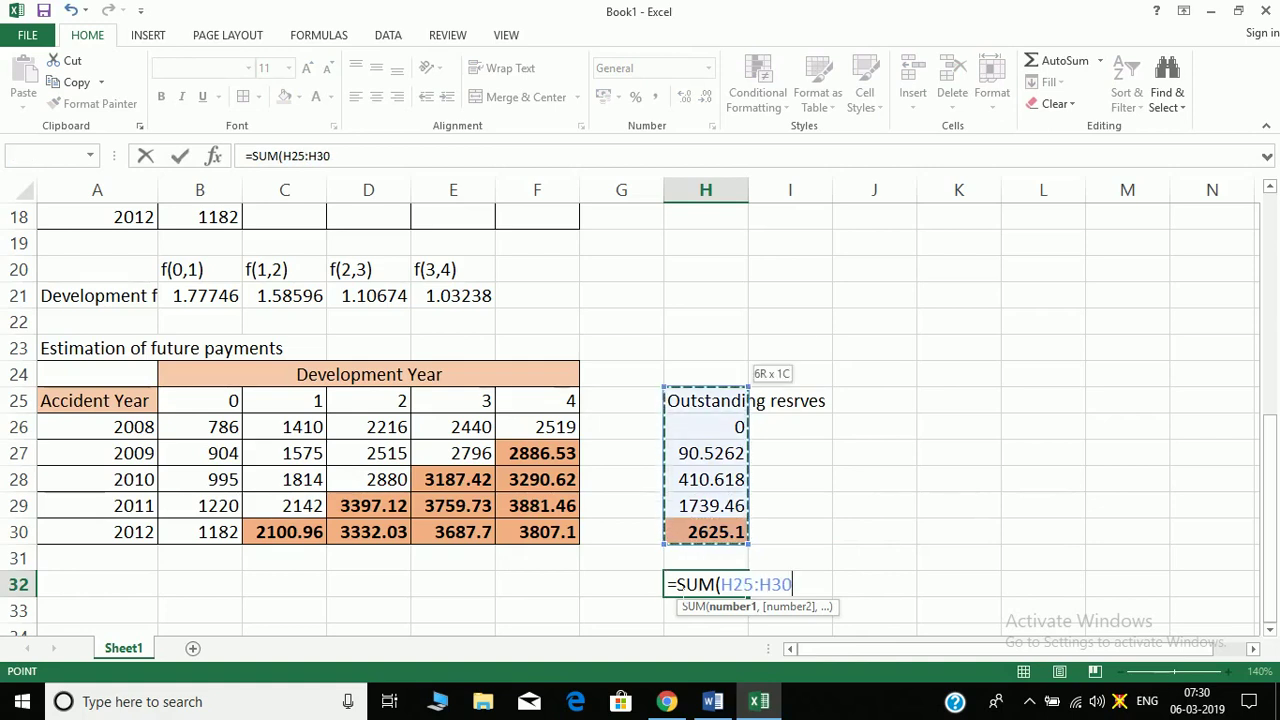
{"action": "key", "text": "shift+Down"}
{"action": "type", "text": ")"}
{"action": "key", "text": "Return"}
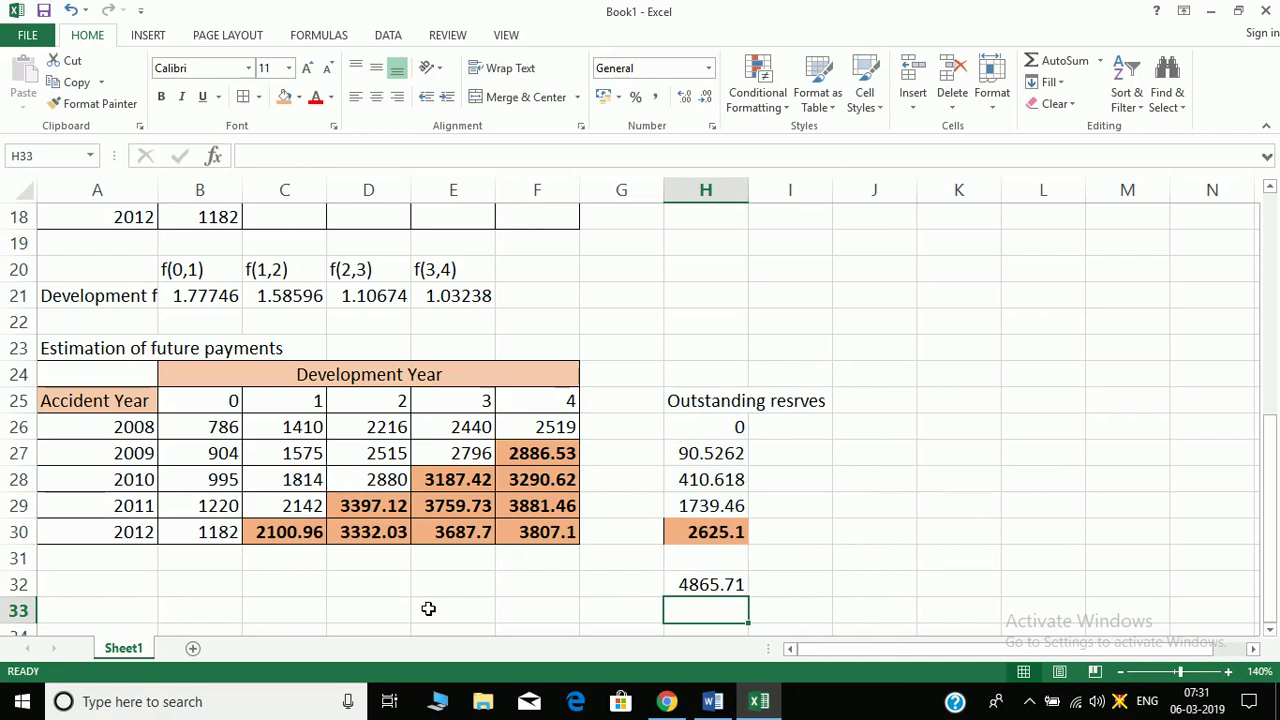
- Remove the orange fill and bold formatting from the 2012 reserve in H30
{"action": "left_click", "coordinate": [688, 535]}
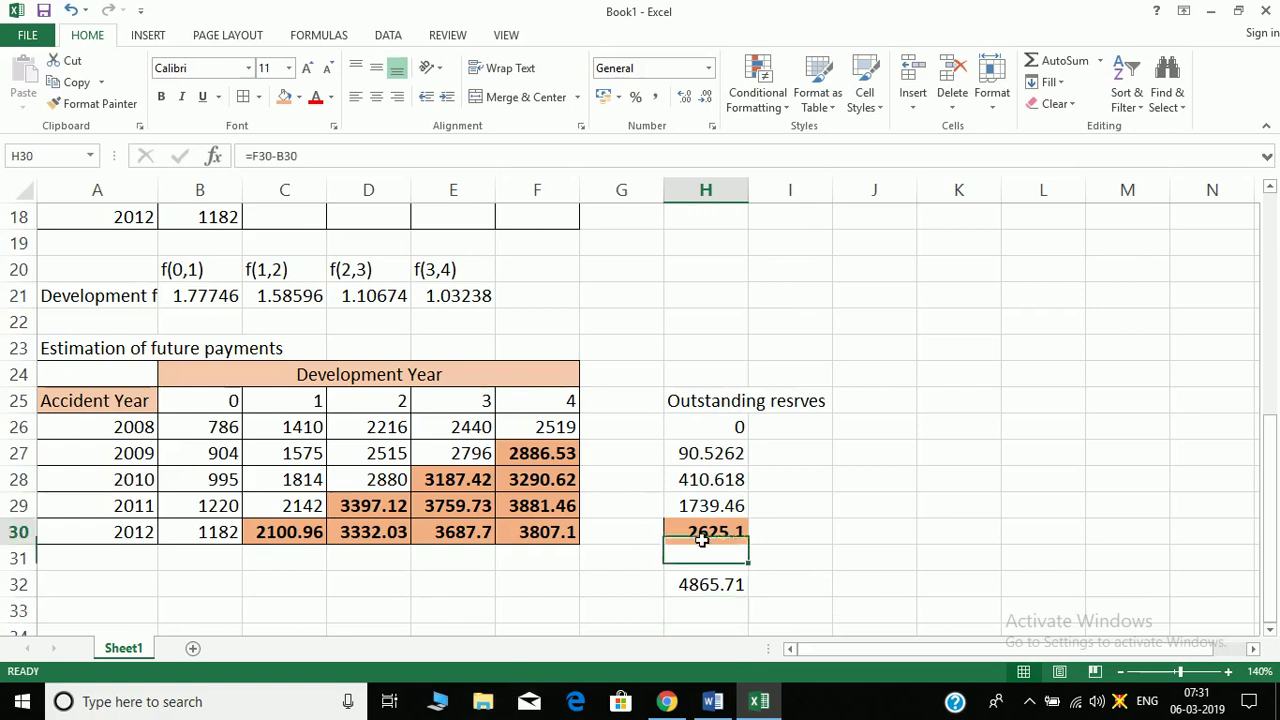
{"action": "left_click", "coordinate": [300, 104]}
{"action": "left_click", "coordinate": [300, 263]}
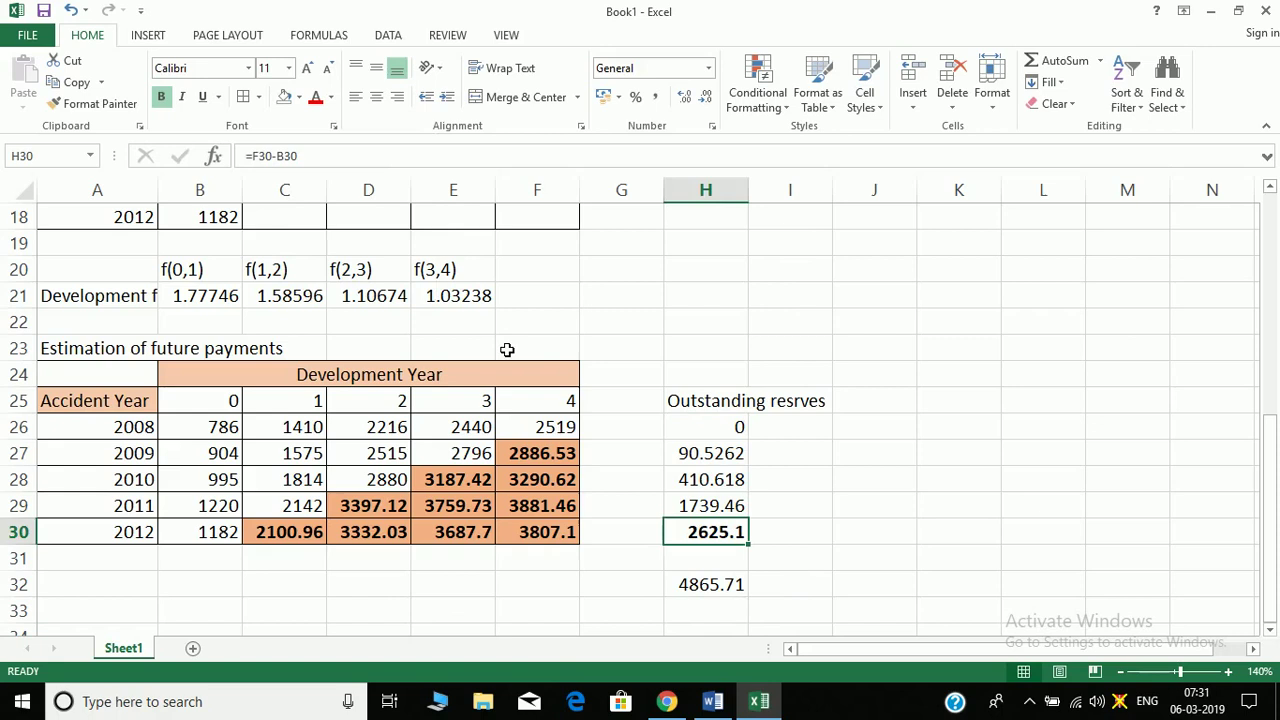
{"action": "left_click", "coordinate": [813, 585]}
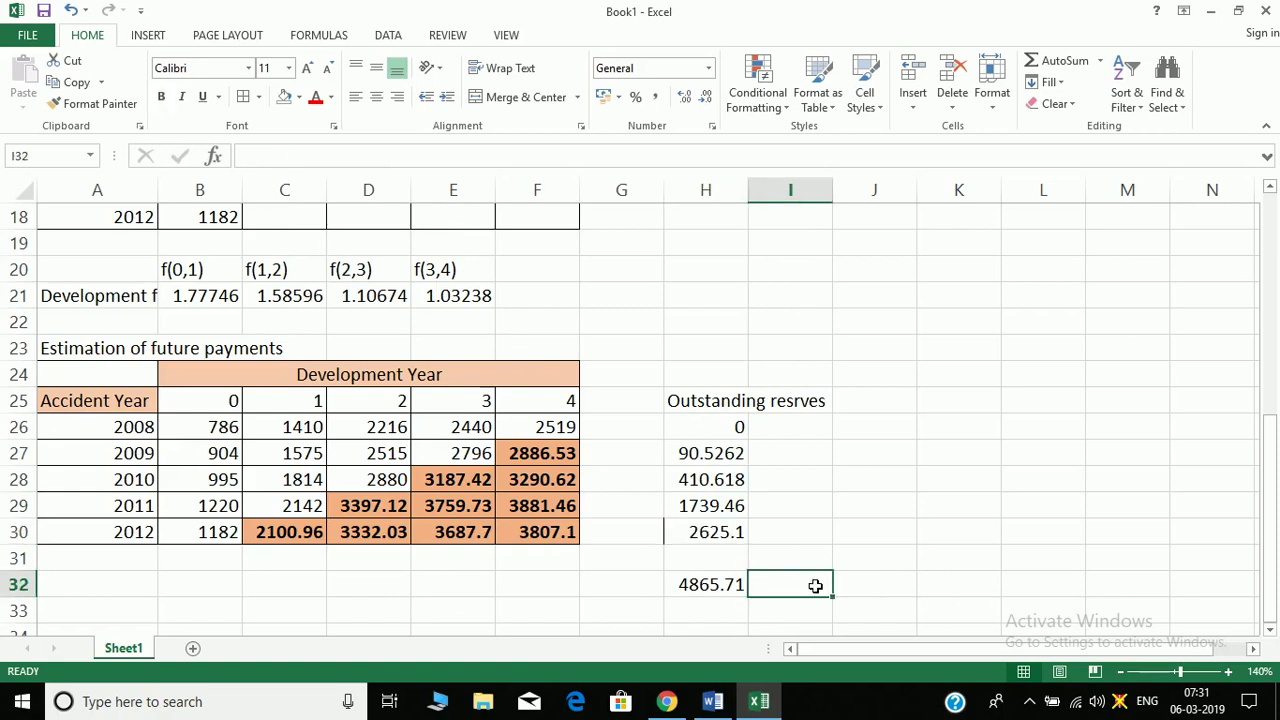
- Highlight the total reserve in H32 with an orange fill and bold text
{"action": "left_click", "coordinate": [712, 588]}
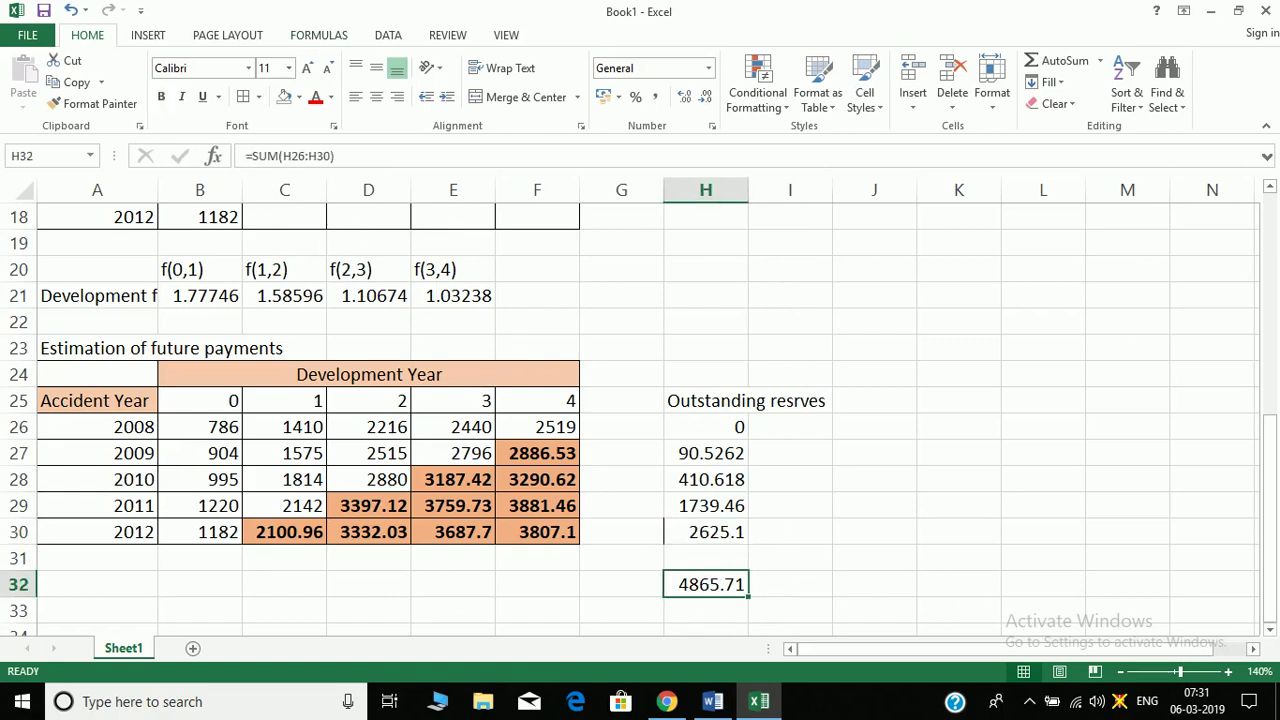
{"action": "left_click", "coordinate": [298, 100]}
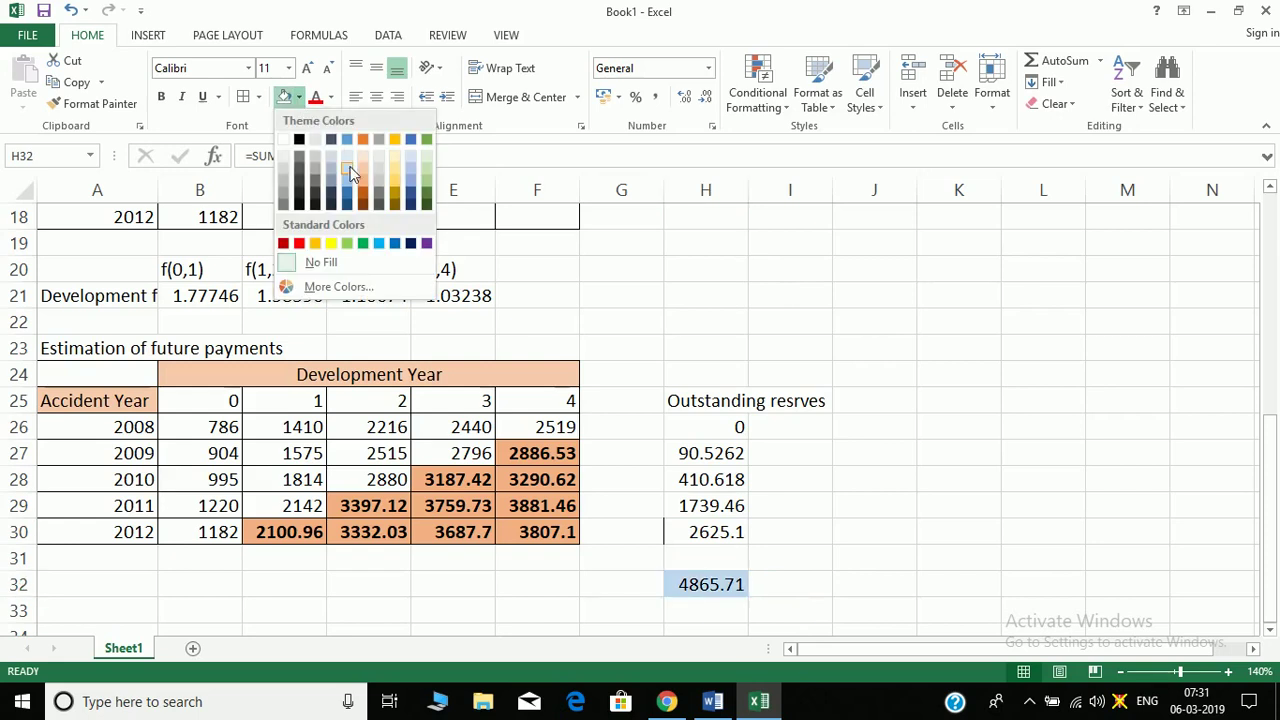
{"action": "left_click", "coordinate": [367, 176]}
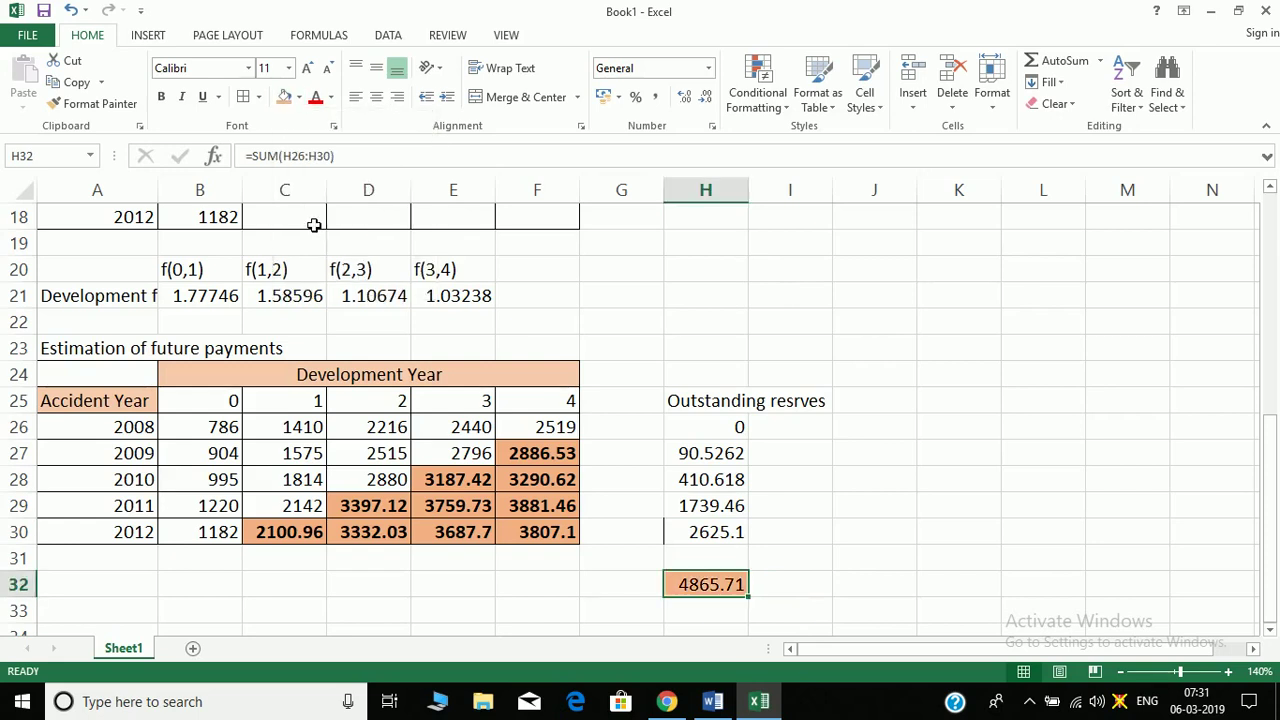
{"action": "left_click", "coordinate": [895, 608]}
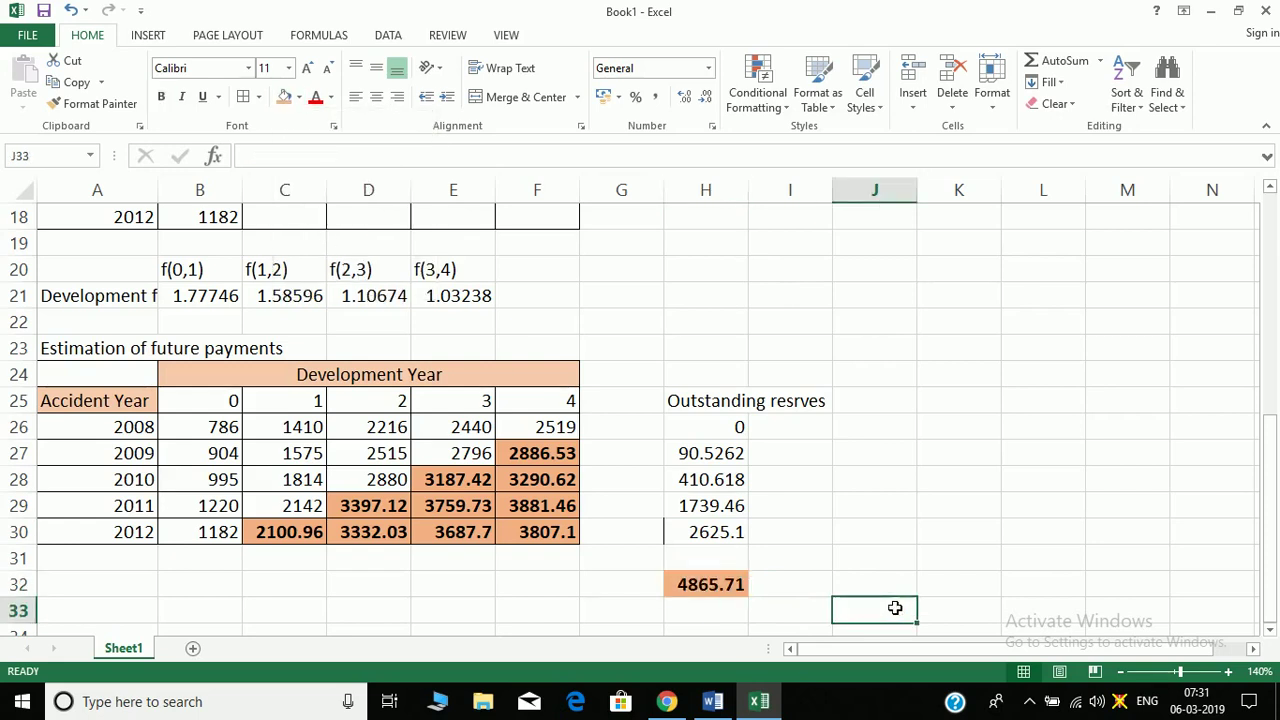